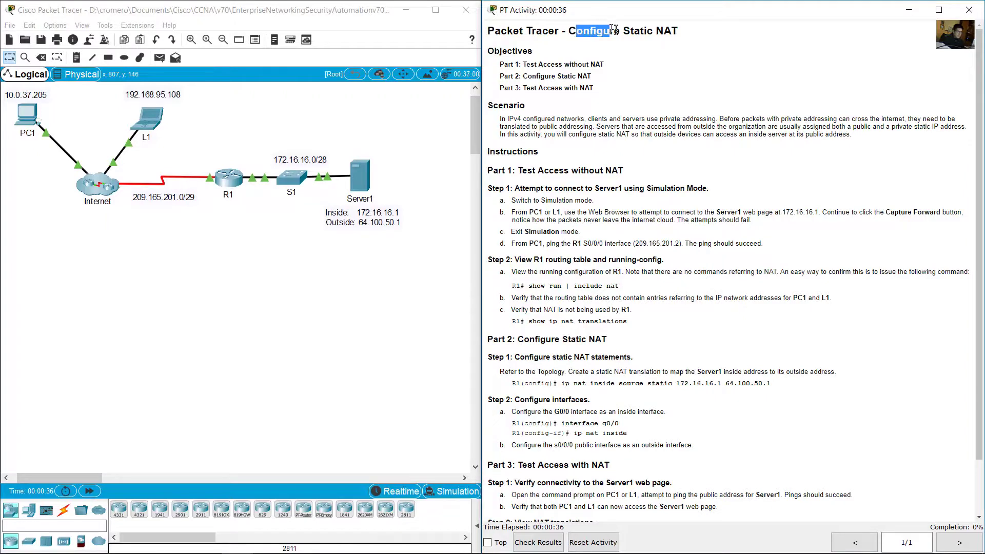
Step: Review Part 1 and Step 1's goal of reaching Server1 in the activity instructions
left_click(640, 147)
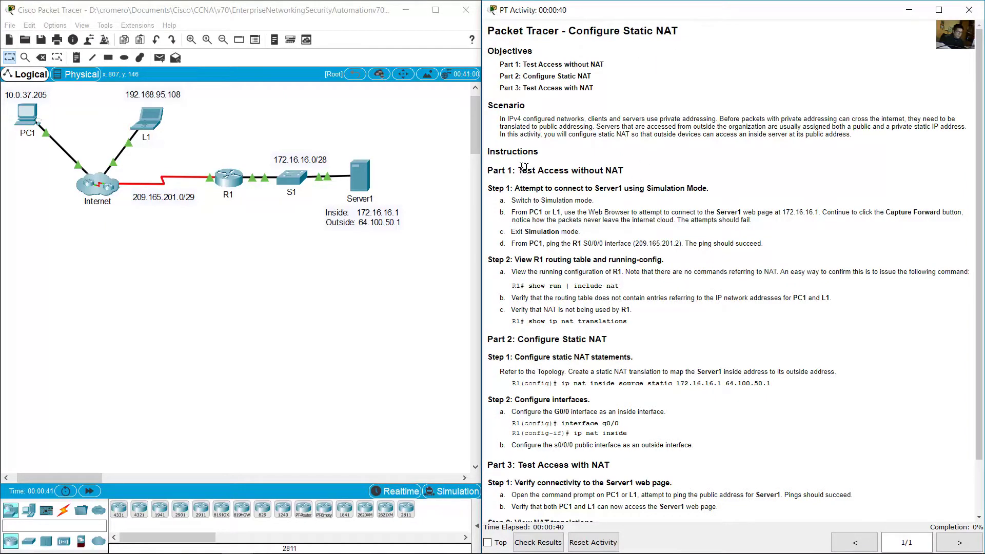
left_click_drag(523, 167, 627, 173)
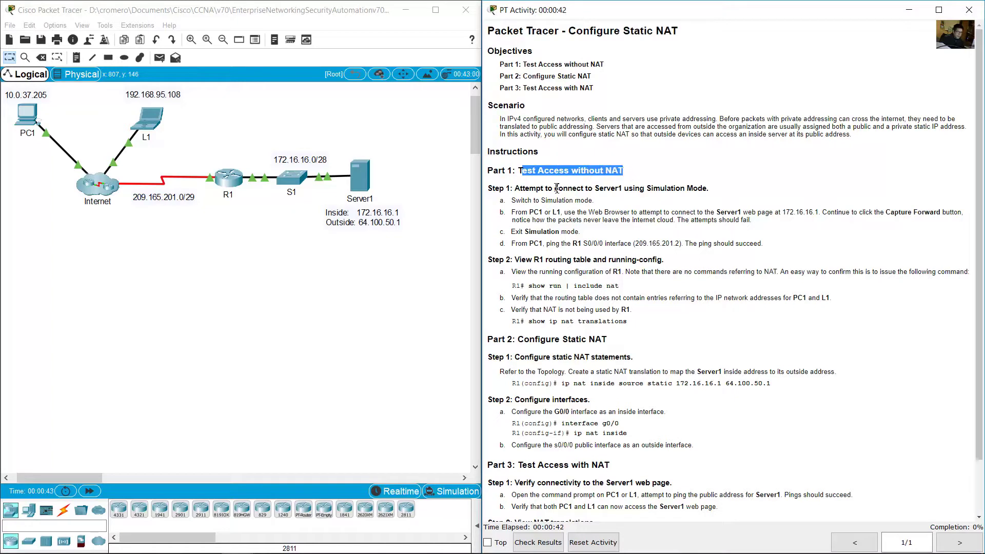
left_click_drag(515, 189, 714, 188)
Step: Check Server1's addresses on the topology and note the step to enter Simulation mode
left_click(391, 176)
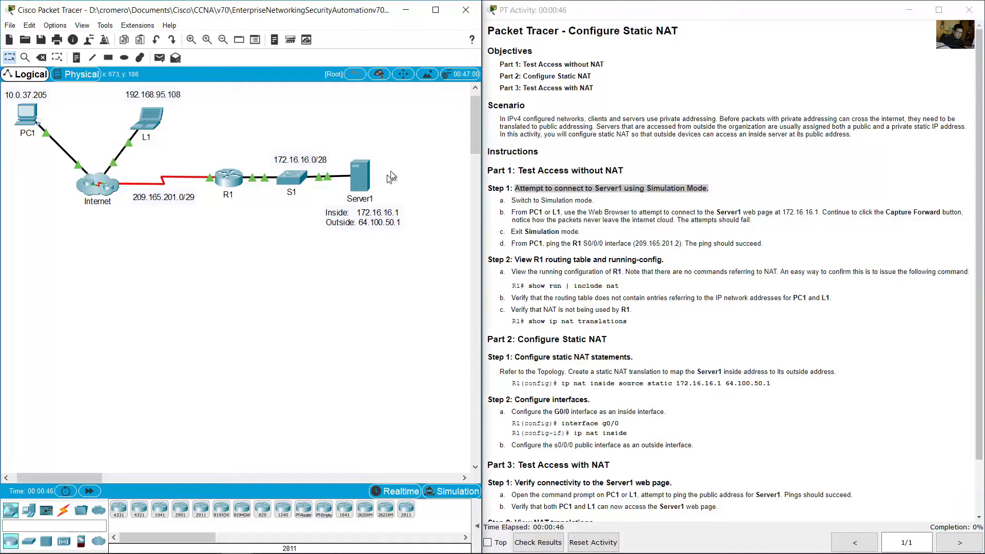
left_click_drag(390, 176, 359, 241)
left_click(605, 241)
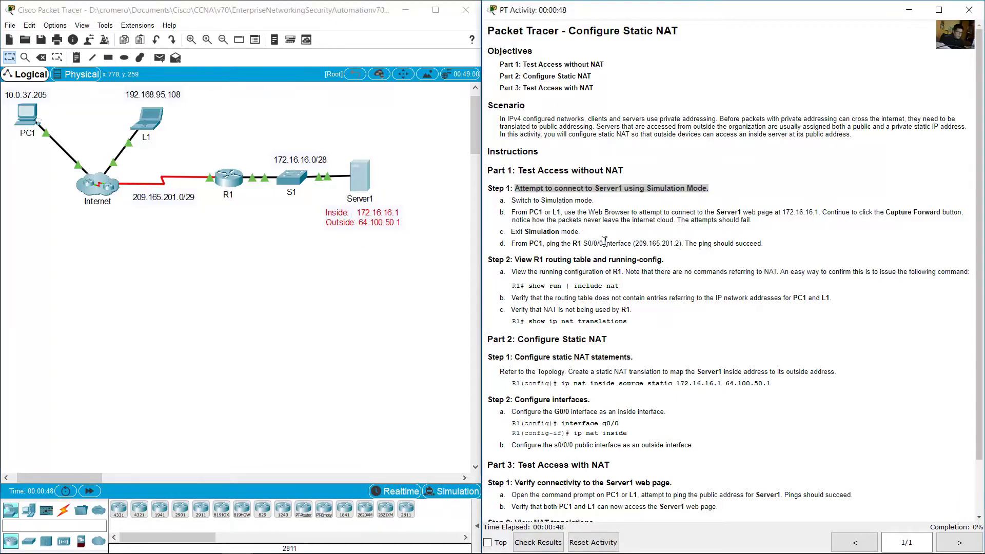
left_click(605, 241)
left_click_drag(513, 201, 602, 199)
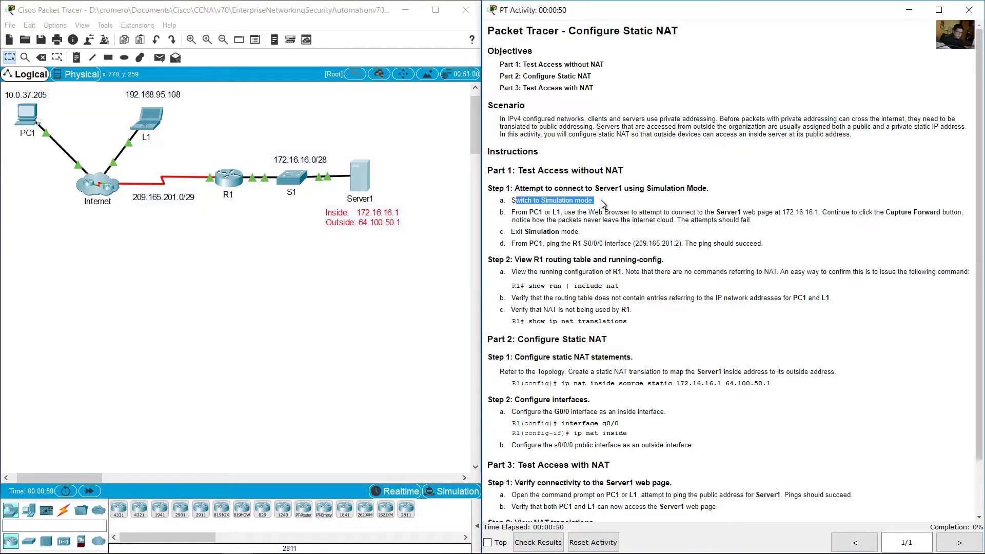
left_click(618, 205)
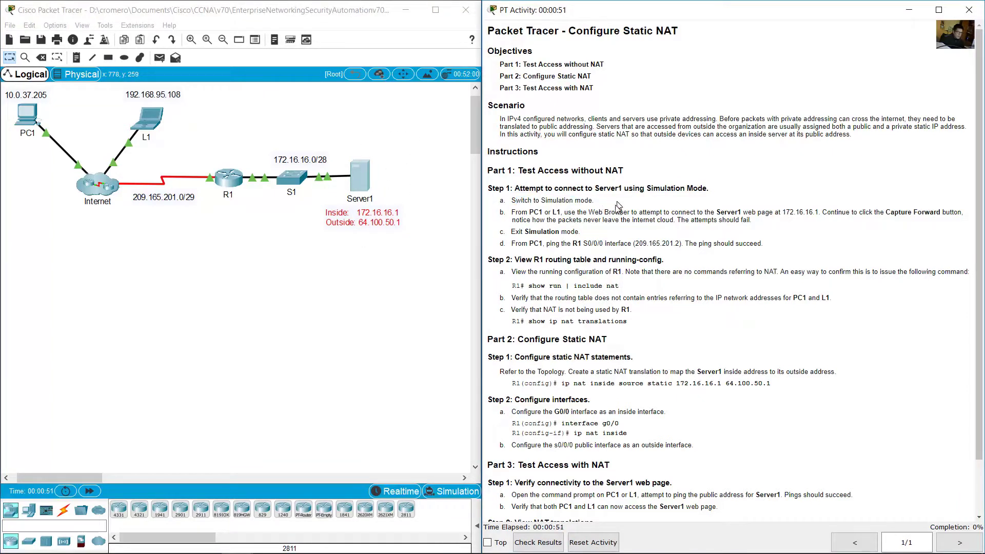
Step: Switch to Simulation mode and widen the topology workspace
left_click(454, 492)
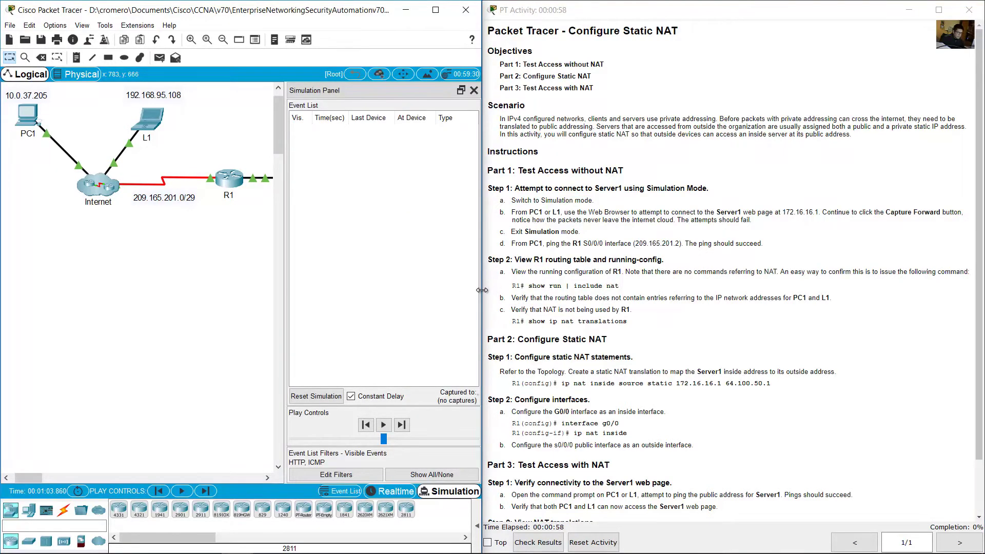
left_click_drag(482, 290, 615, 302)
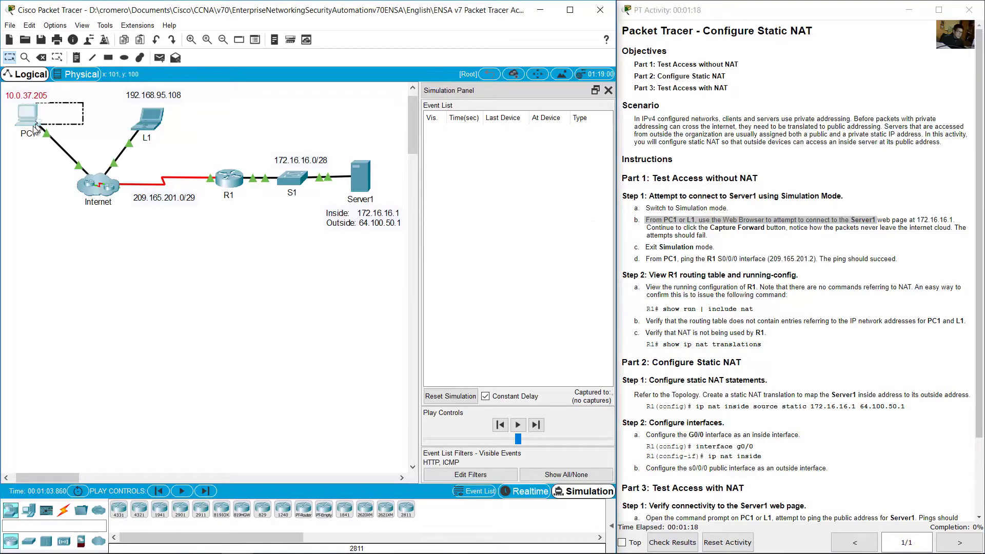
left_click_drag(215, 91, 93, 134)
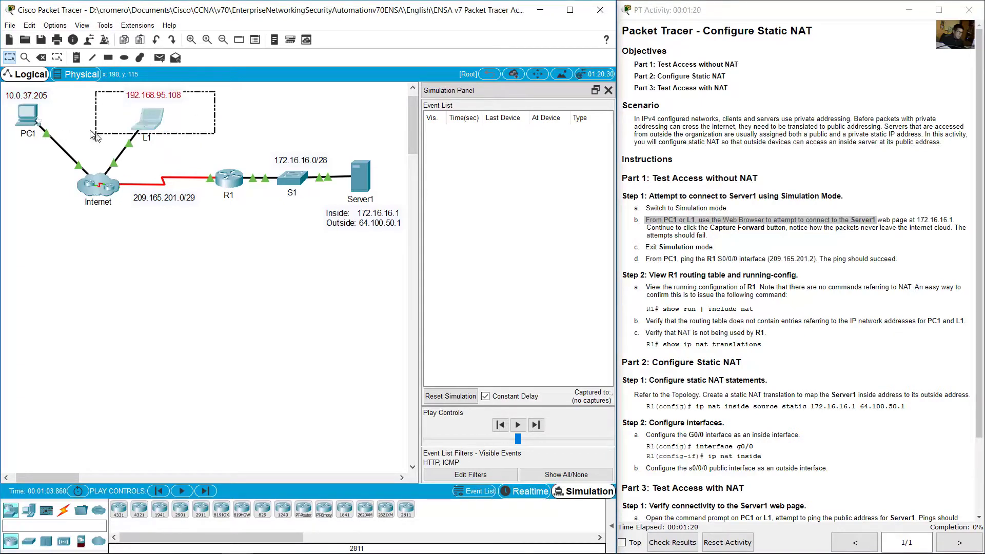
left_click(36, 113)
Step: Open PC1's window, move and enlarge it, and launch its Web Browser
left_click(28, 115)
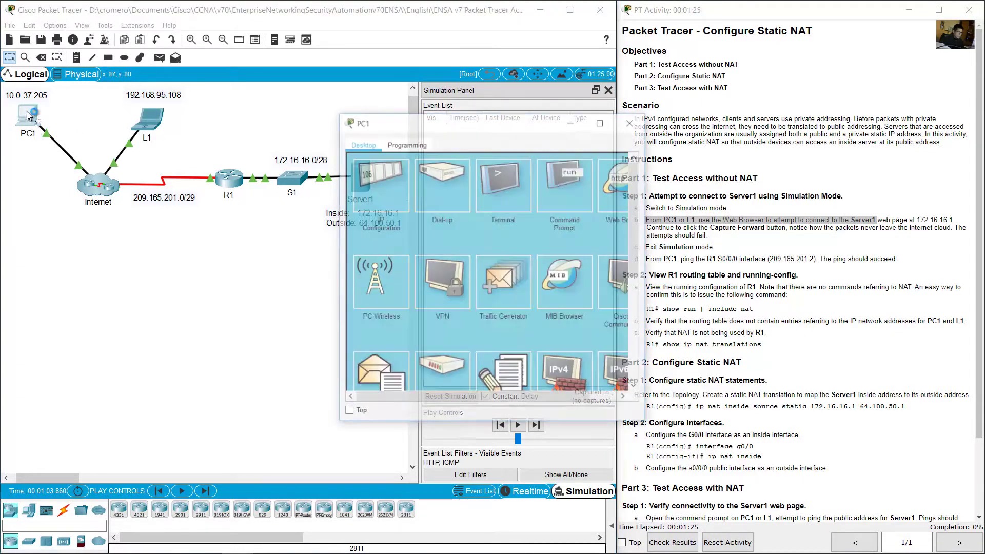
left_click_drag(544, 124, 208, 254)
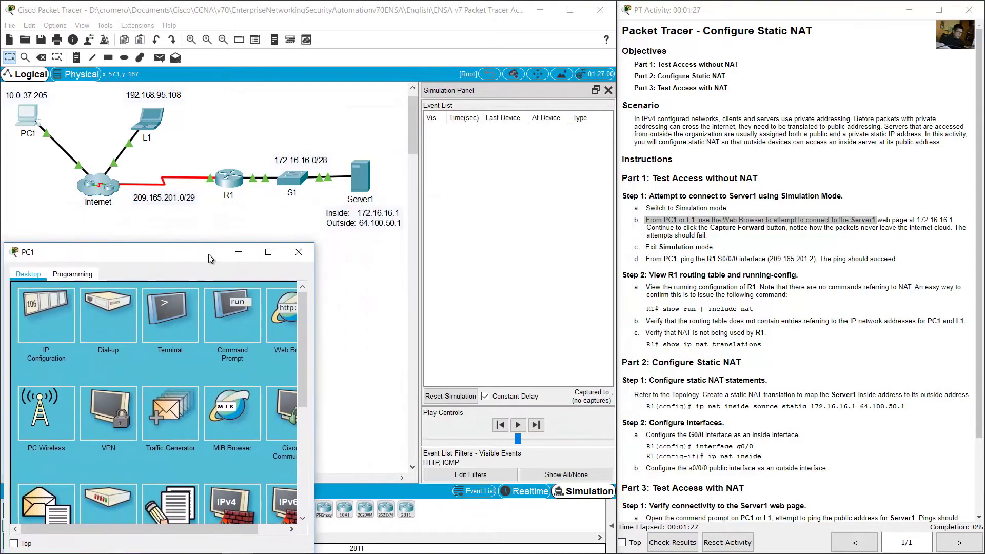
left_click_drag(313, 249, 399, 257)
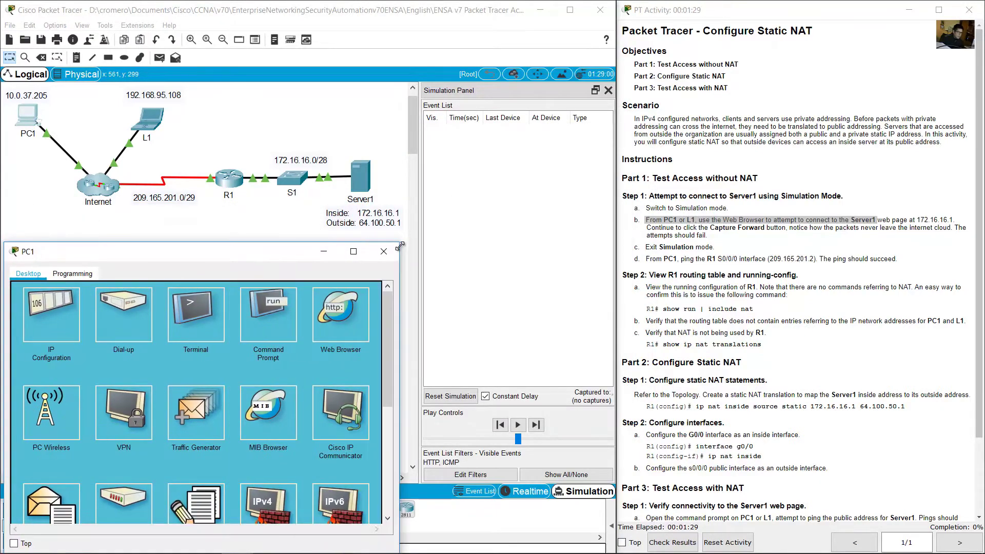
left_click(347, 328)
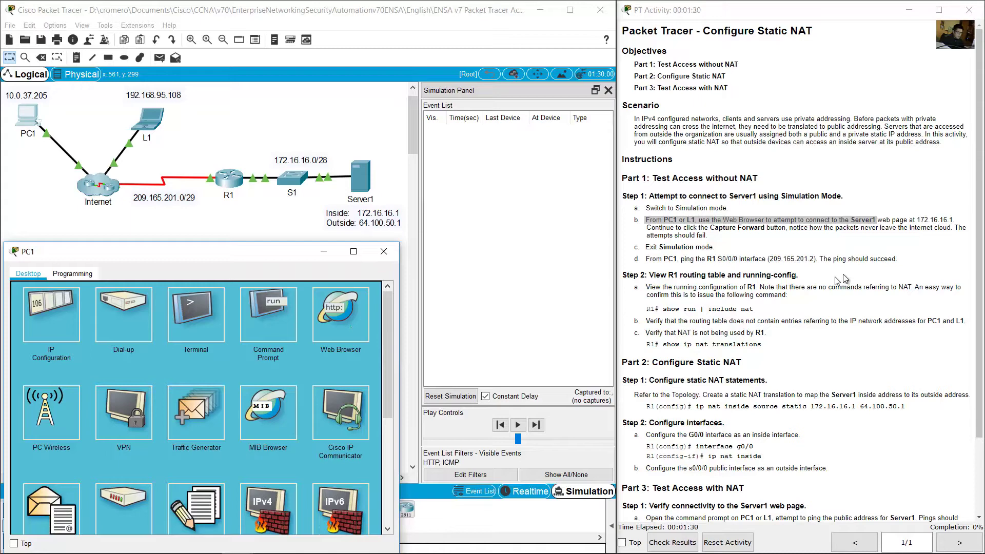
Step: Note Server1's address 172.16.16.1 in step 1b and locate Server1 on the topology
left_click(914, 226)
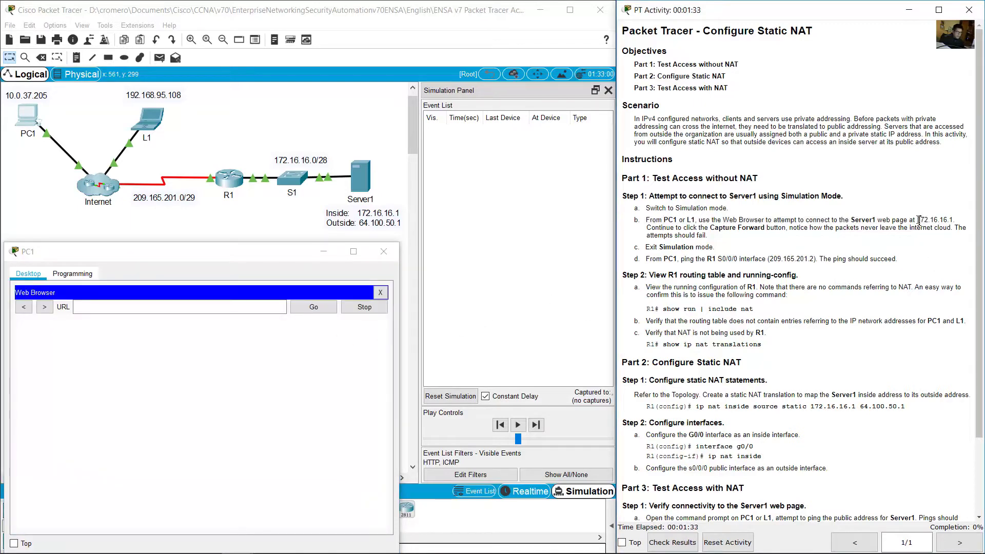
left_click_drag(918, 219, 955, 221)
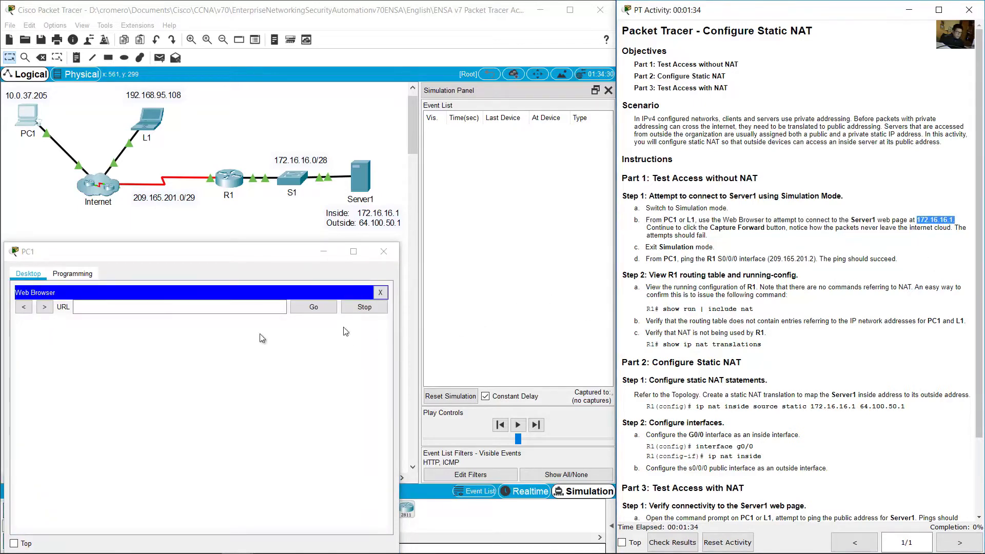
left_click(317, 233)
left_click_drag(336, 121, 384, 237)
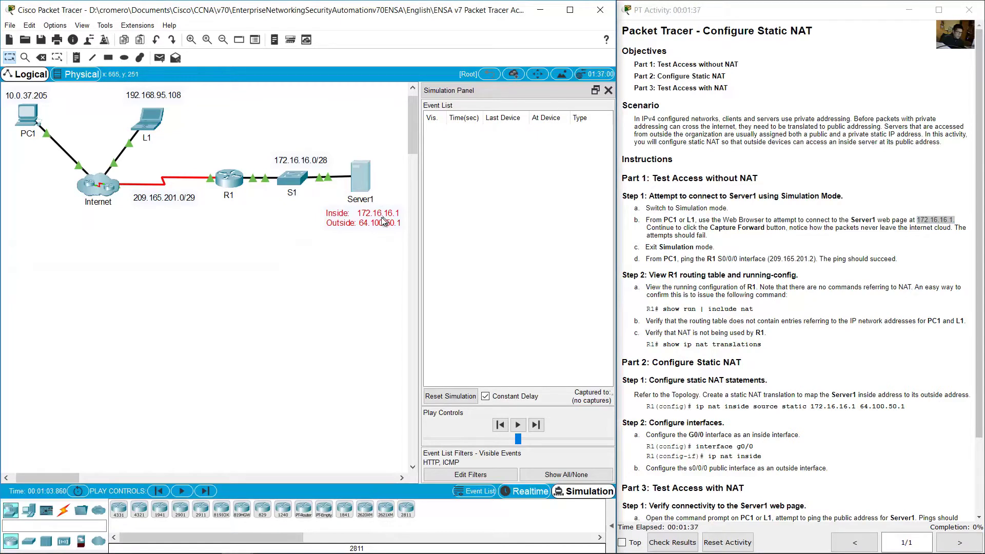
left_click(25, 117)
left_click(101, 310)
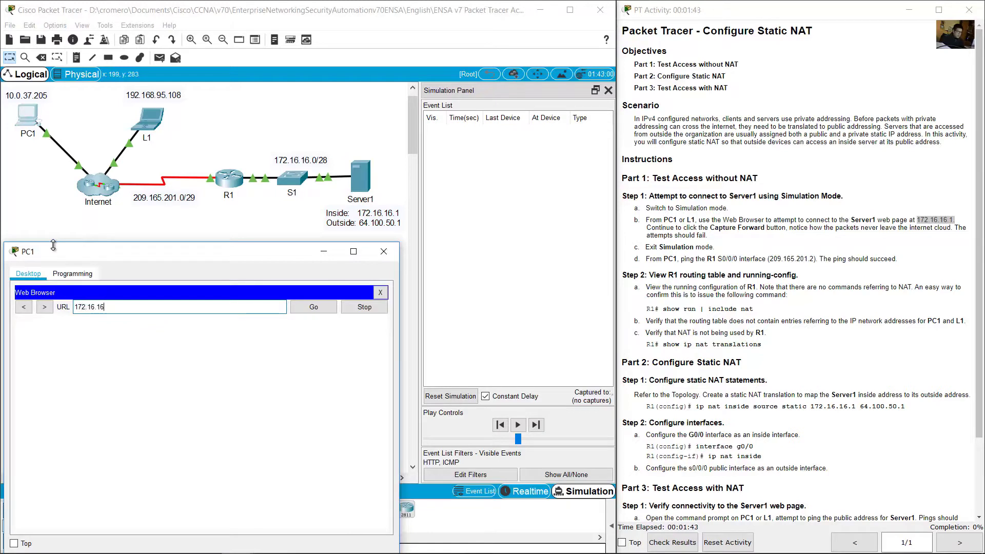
left_click(311, 308)
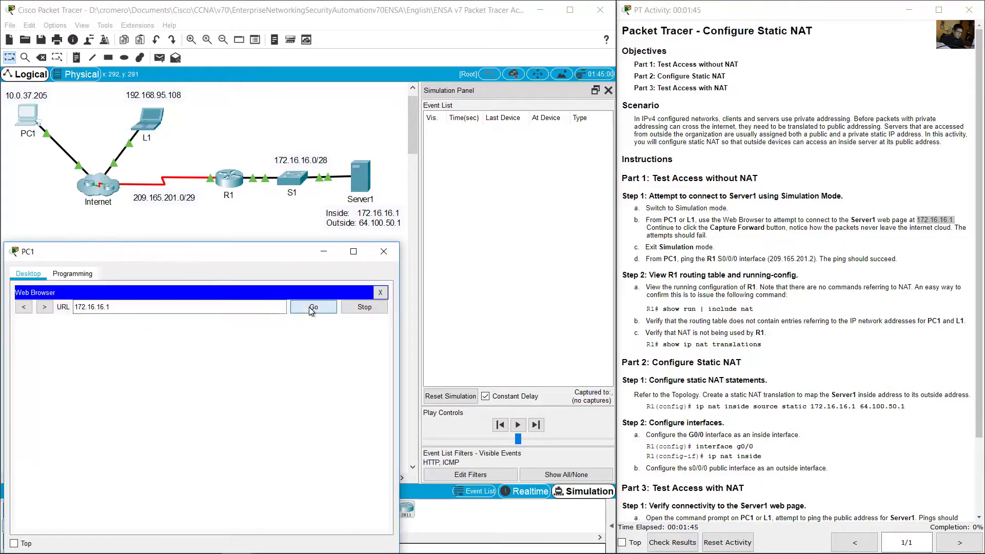
left_click(323, 253)
left_click(684, 237)
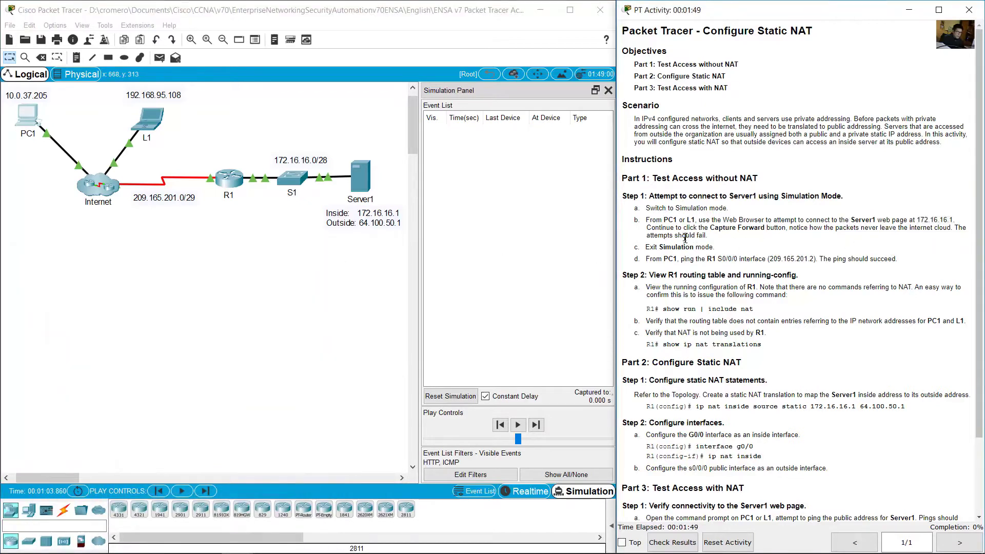
left_click_drag(706, 230, 786, 233)
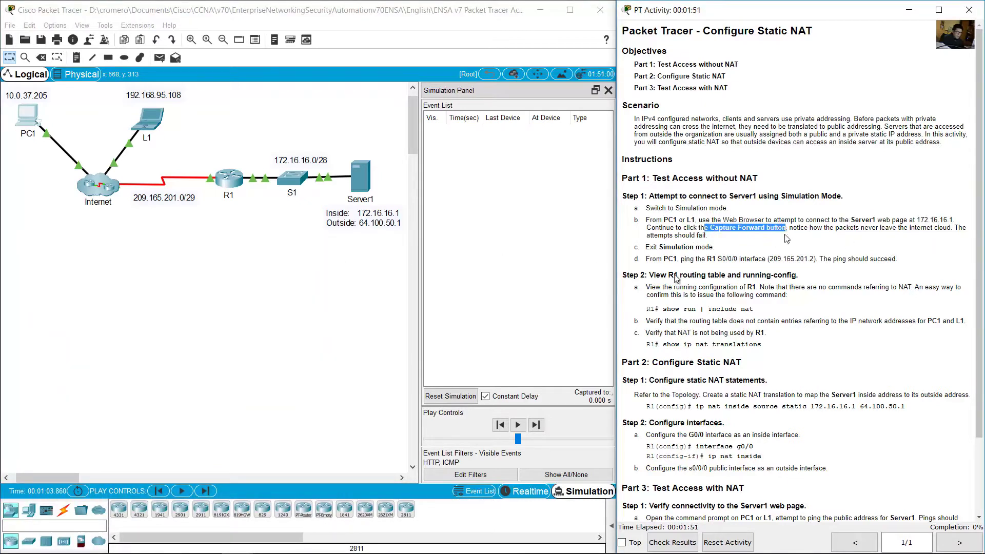
Step: Capture Forward repeatedly until the event buffer fills at 559.241 s
left_click(770, 321)
left_click(570, 430)
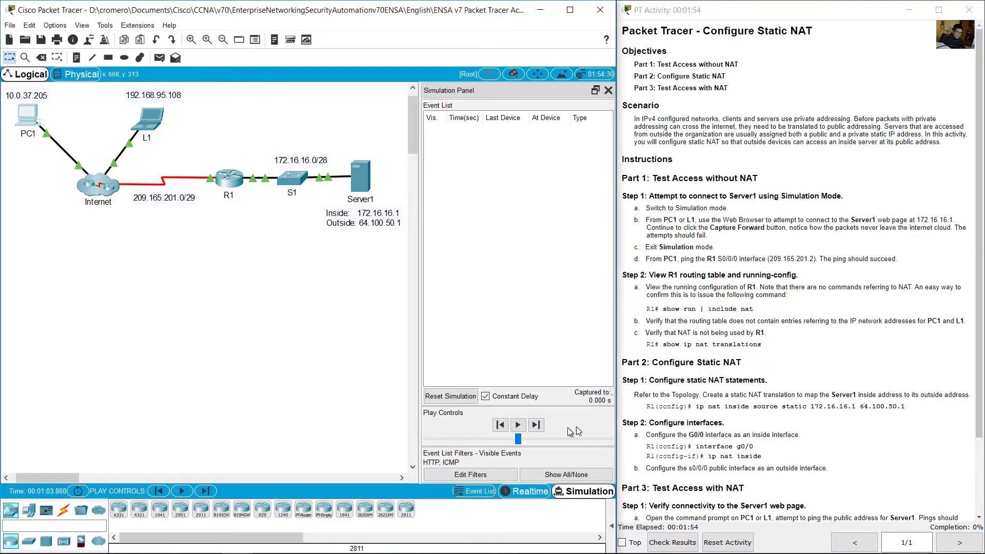
left_click(537, 425)
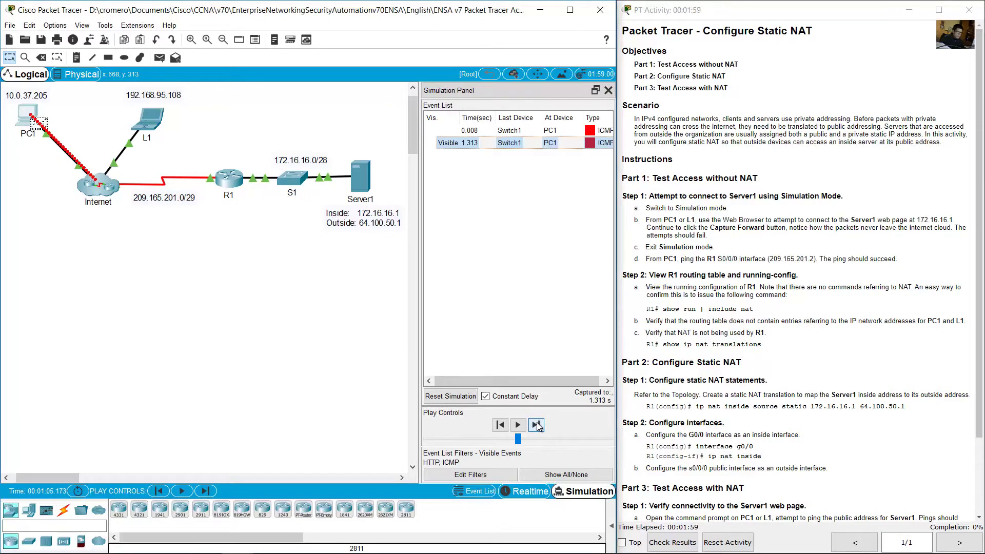
left_click(536, 426)
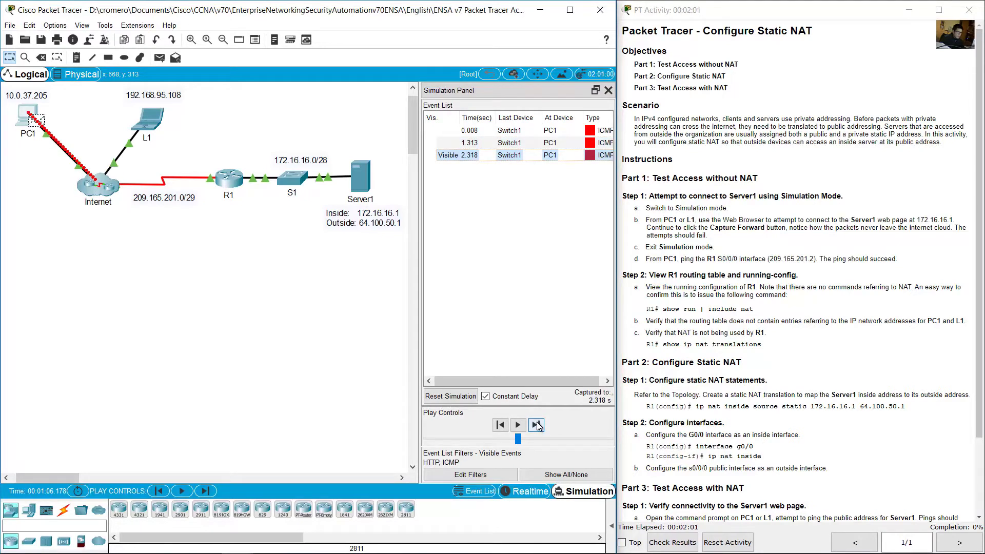
left_click(536, 425)
left_click(539, 426)
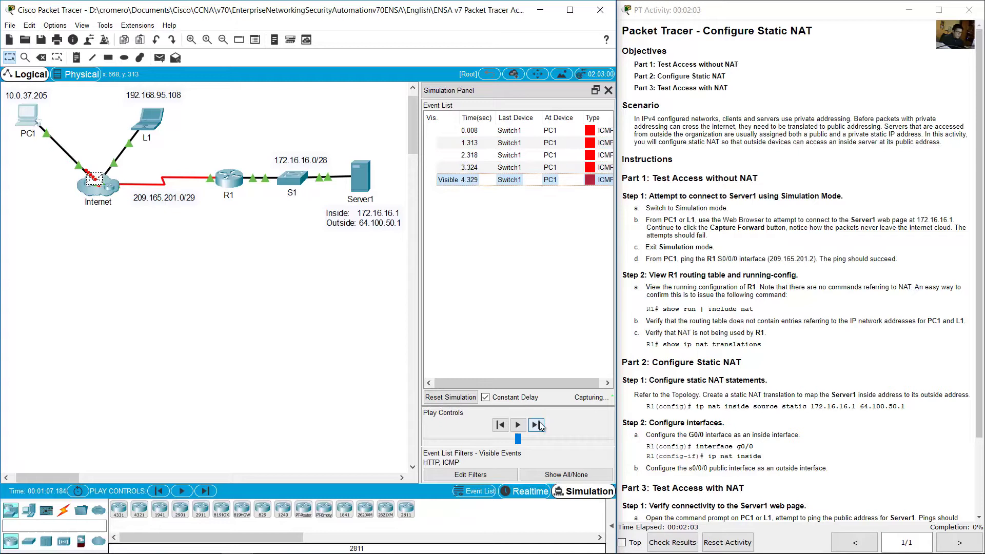
left_click(539, 425)
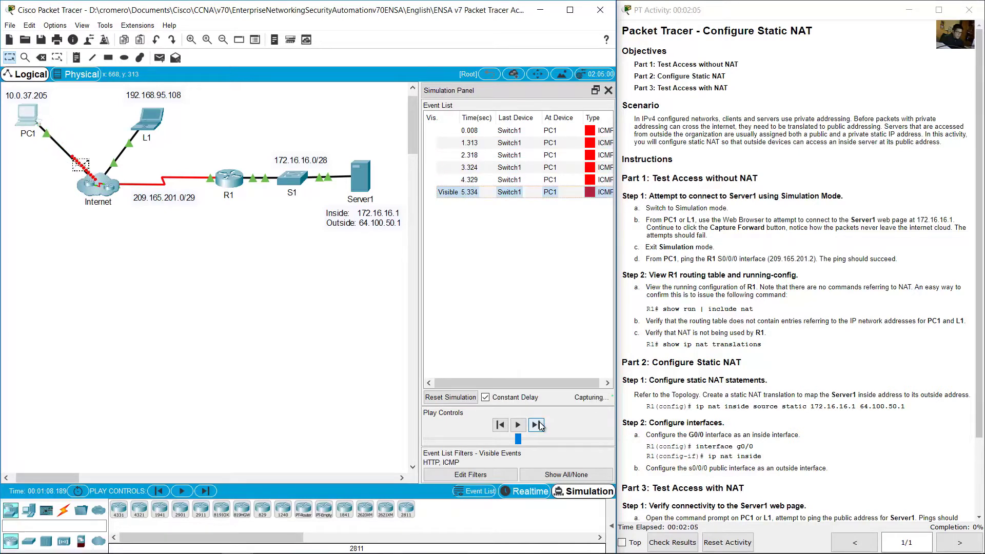
left_click(539, 424)
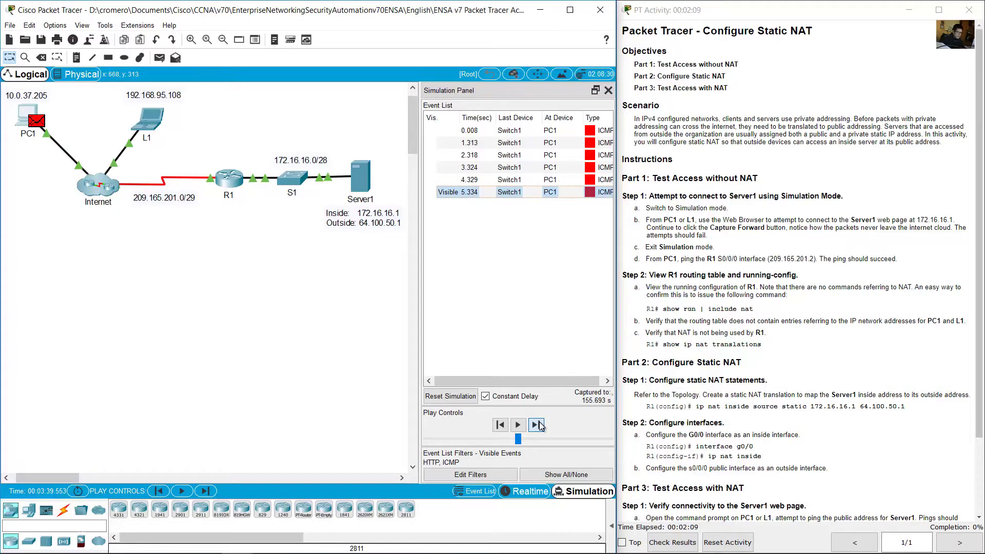
left_click(538, 425)
left_click(539, 425)
left_click(537, 425)
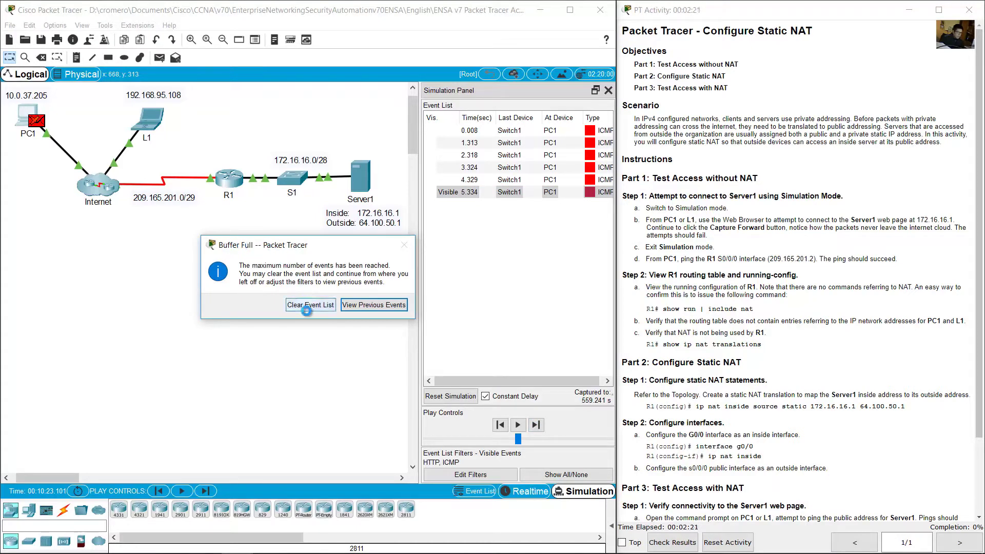
Step: Clear the captured event list and return the network to Realtime mode
left_click(308, 307)
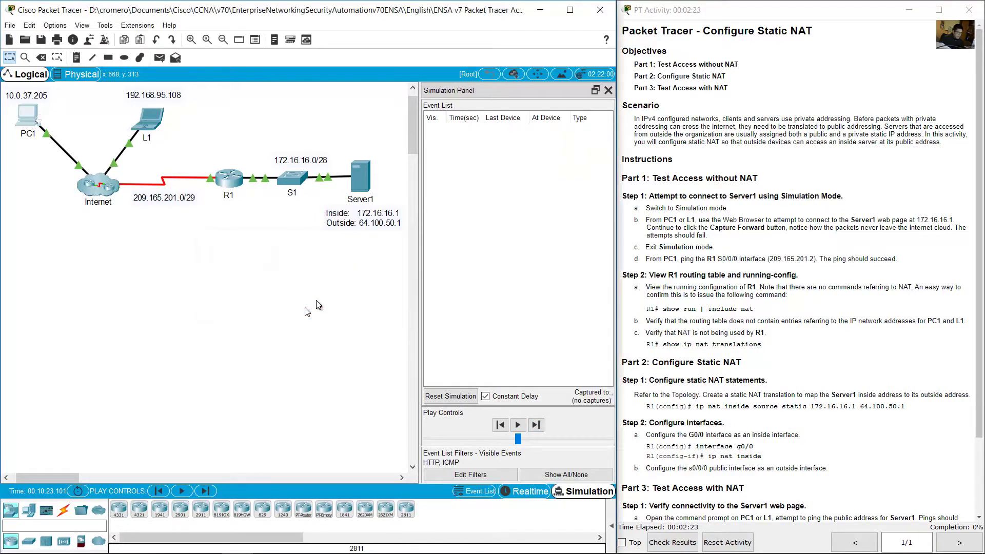
left_click(770, 228)
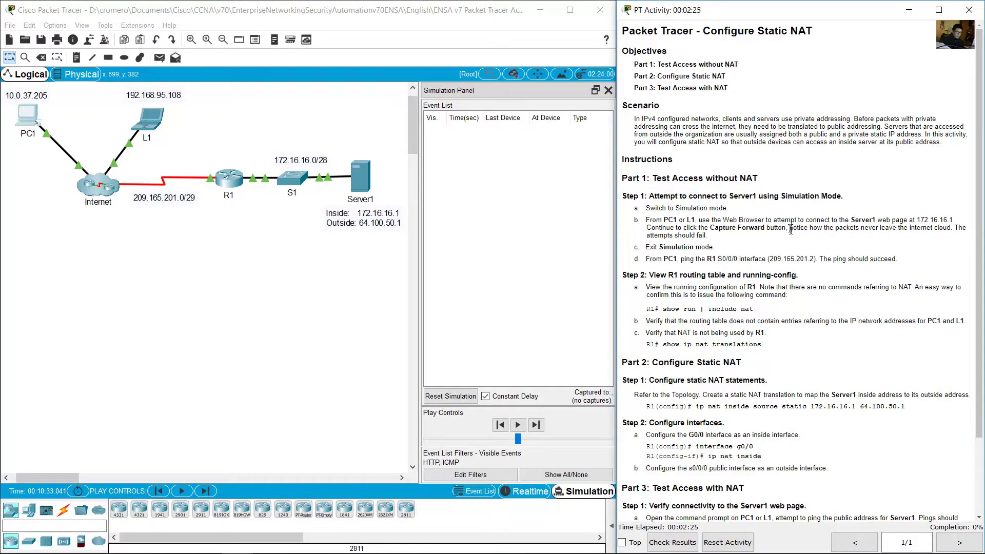
left_click_drag(789, 228, 726, 237)
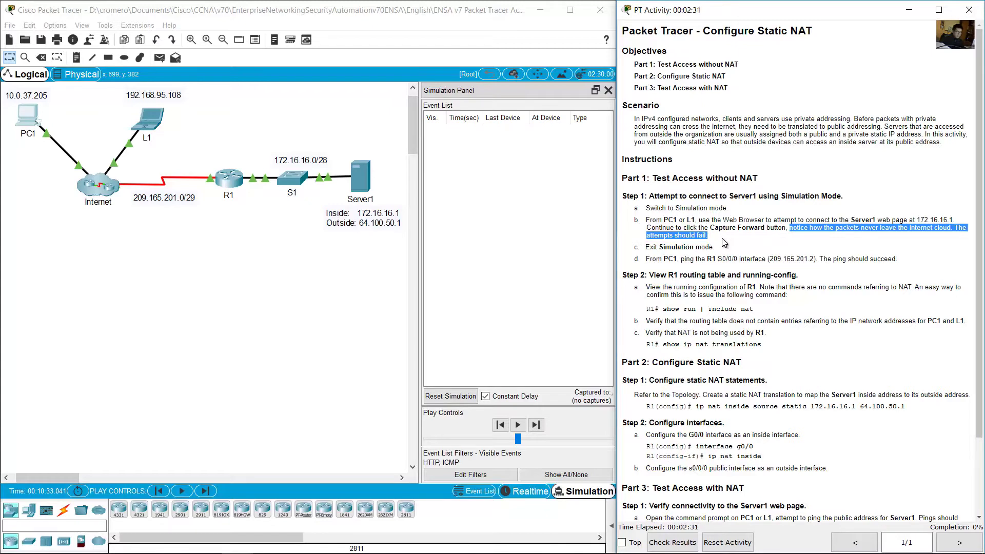
left_click(647, 248)
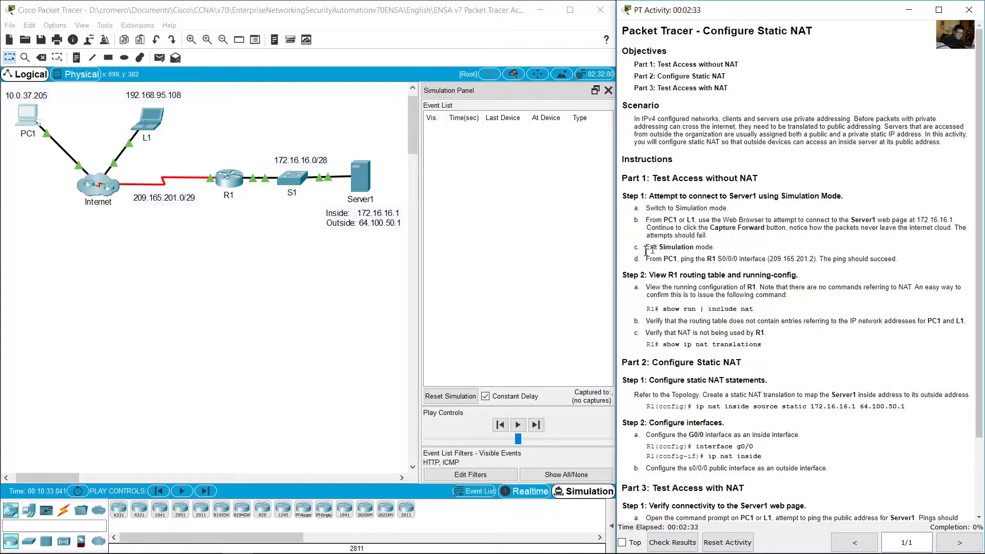
left_click_drag(653, 251, 714, 249)
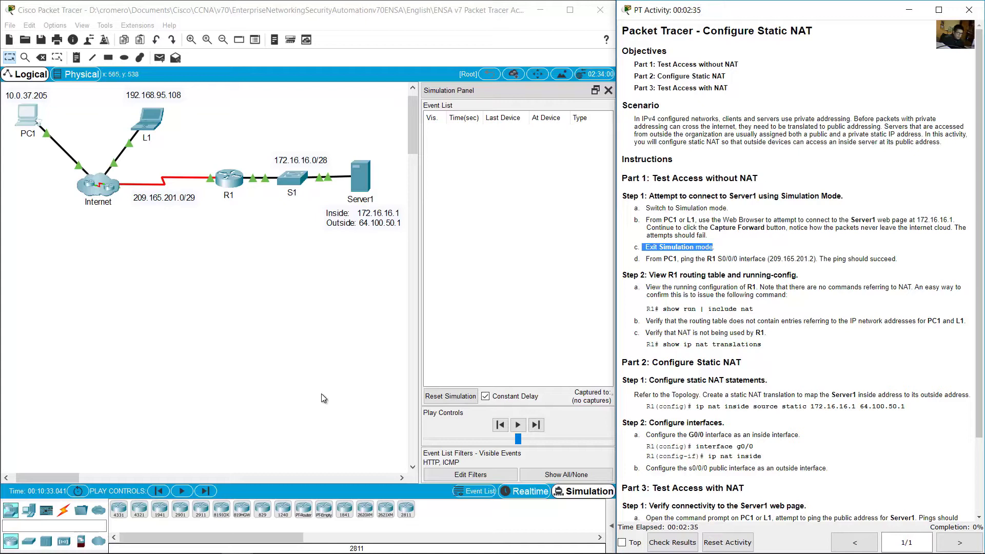
left_click(580, 494)
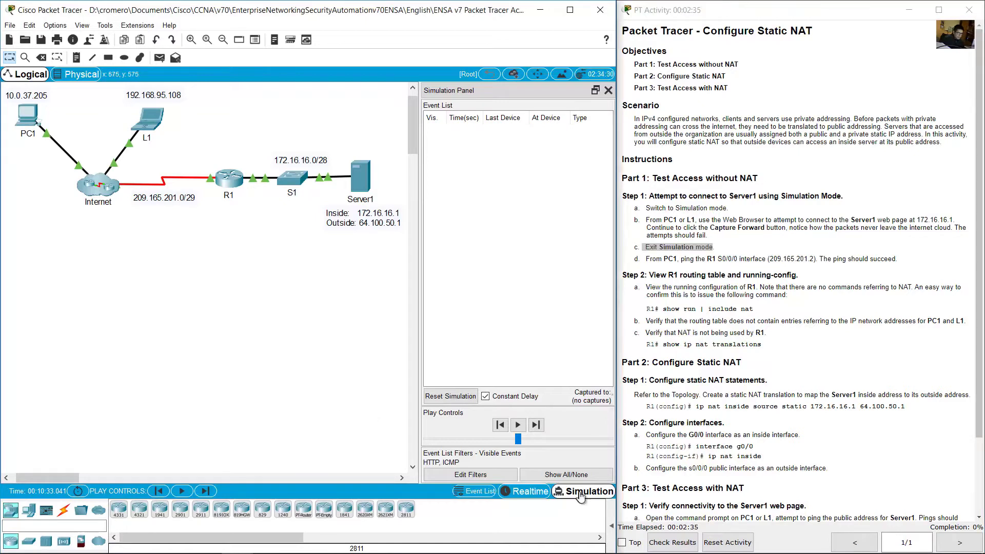
left_click(523, 492)
Step: Read the step d ping instruction, check R1's Se0/0/0 link, and reopen PC1's window
left_click(527, 492)
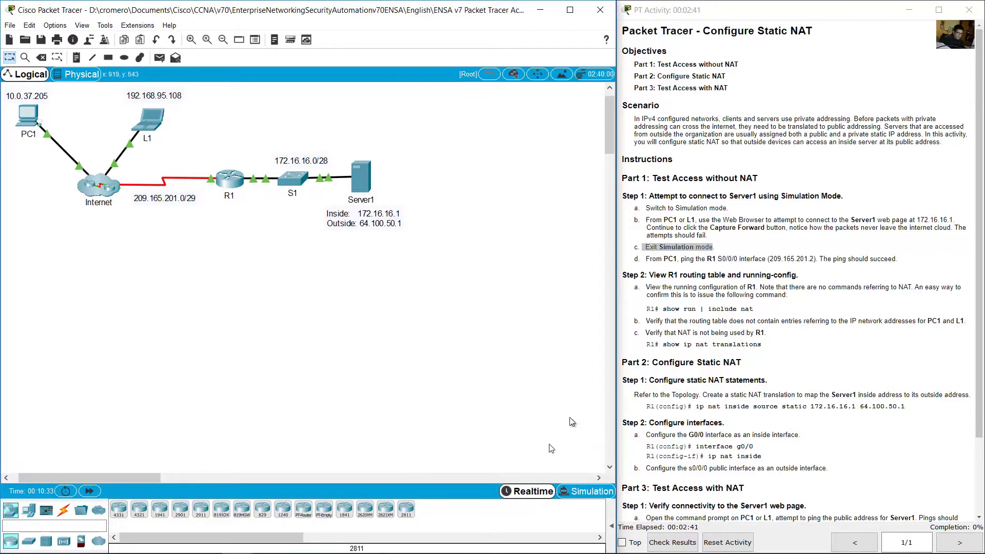
left_click(657, 268)
left_click_drag(665, 259, 752, 261)
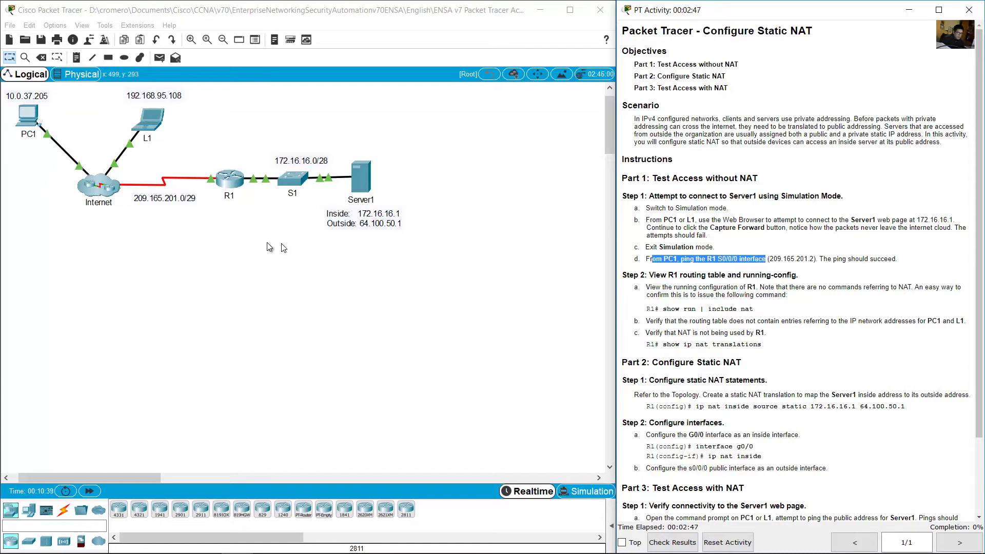
left_click(249, 208)
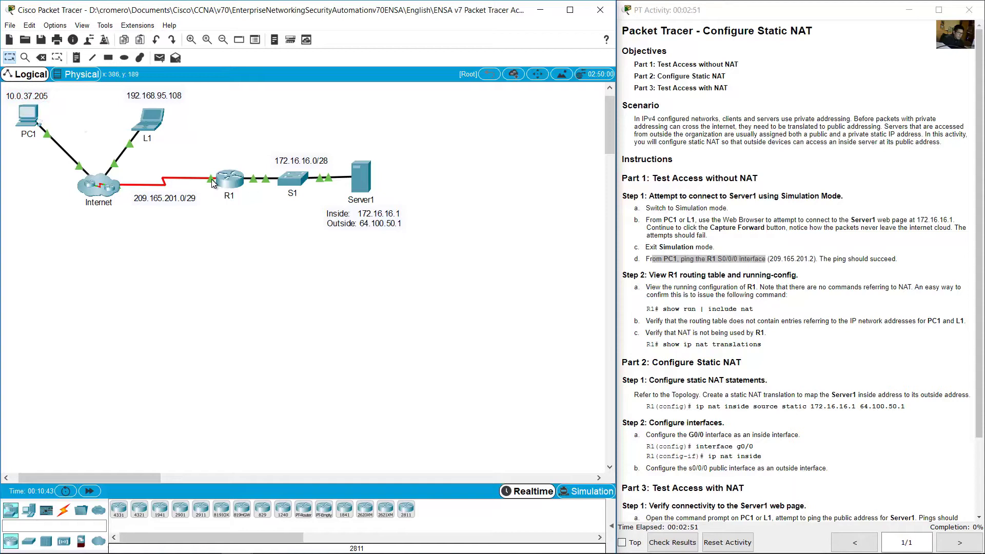
mouse_move(212, 180)
left_click_drag(250, 234, 201, 157)
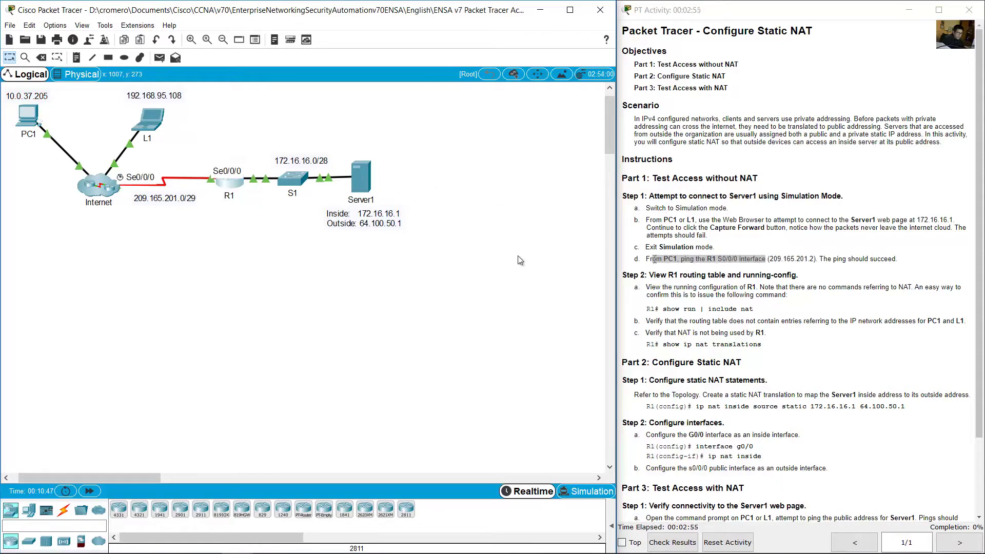
left_click(37, 113)
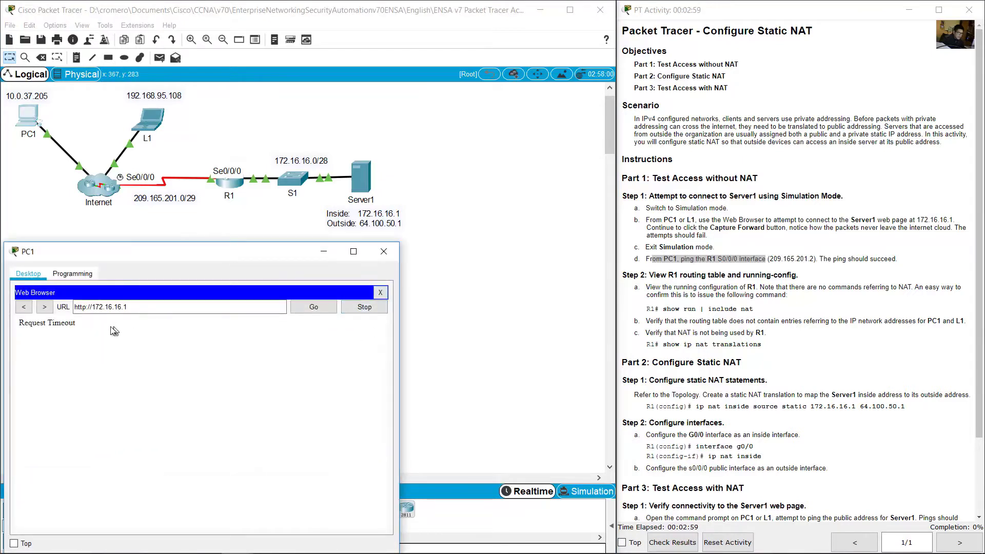
Step: Ping R1's S0/0/0 address 209.165.201.2 from PC1's Command Prompt and confirm four replies
left_click(380, 292)
left_click(267, 321)
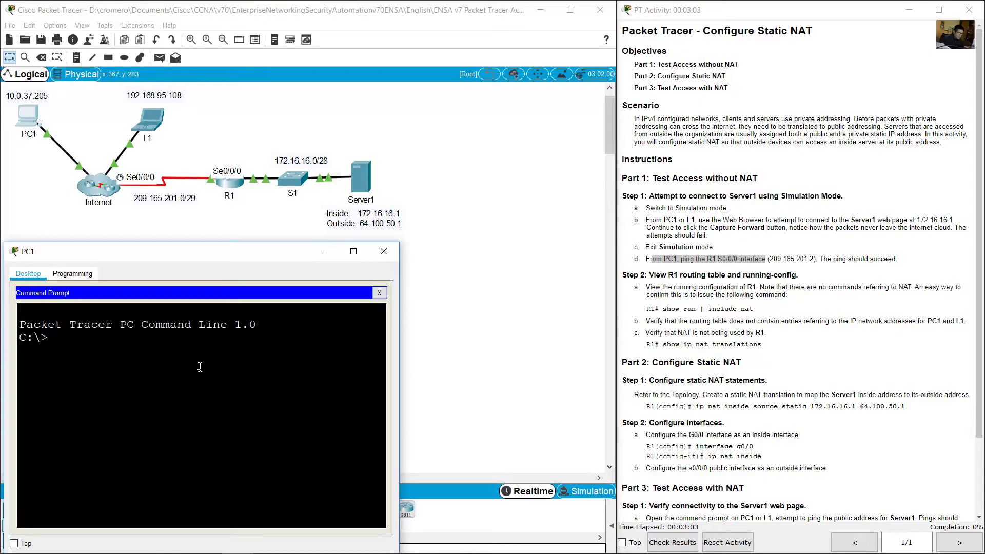
left_click(774, 258)
left_click_drag(786, 257, 807, 260)
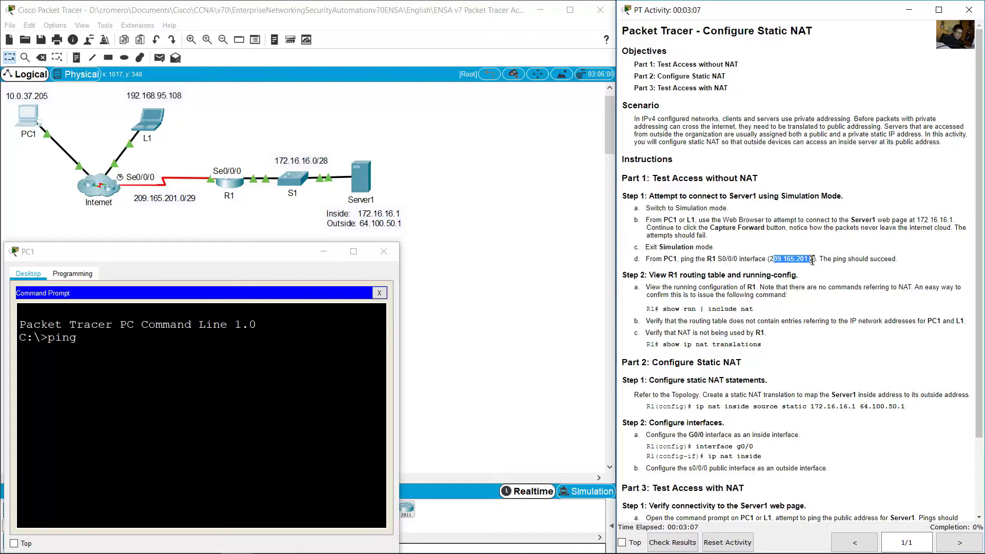
left_click(298, 373)
type("209.16")
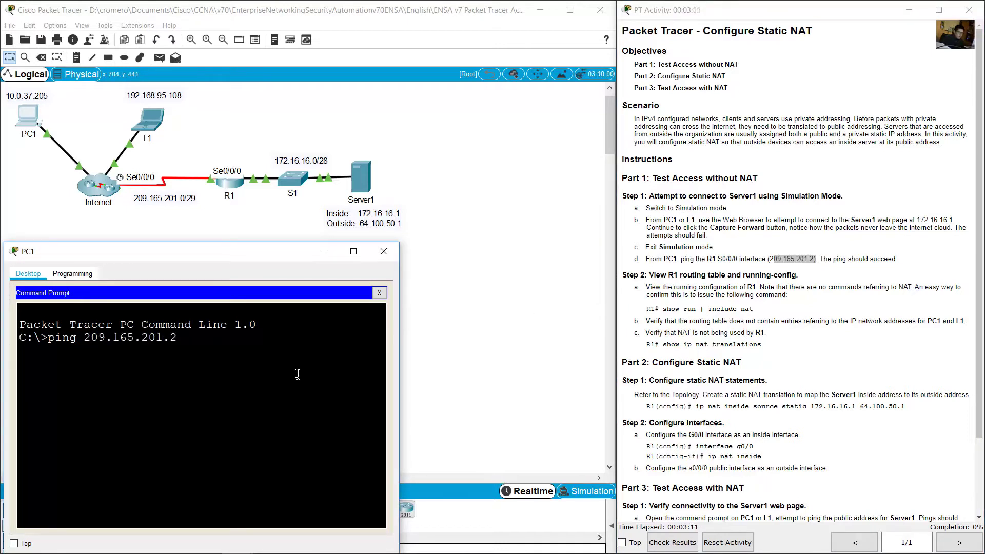
type("5.201.2")
key("Return")
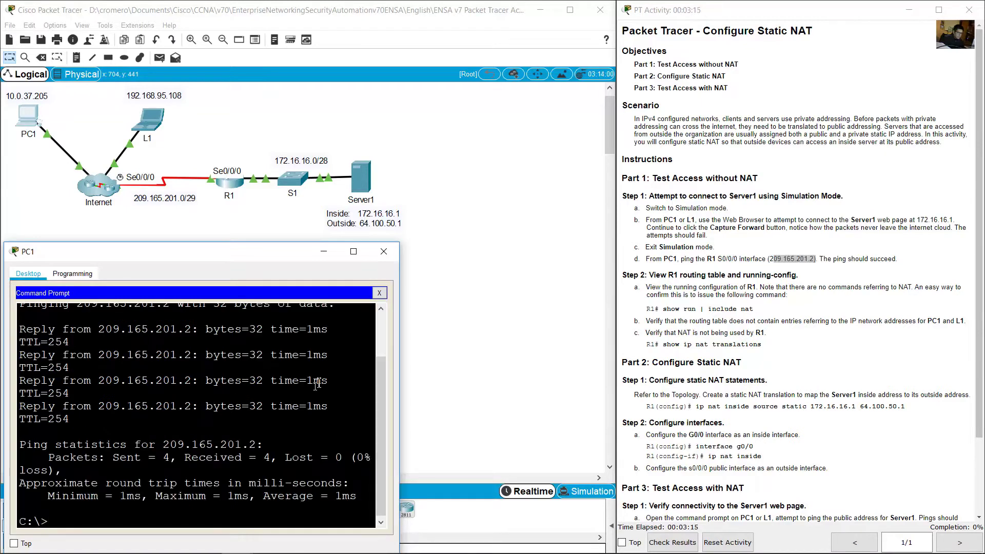
left_click_drag(403, 348, 531, 348)
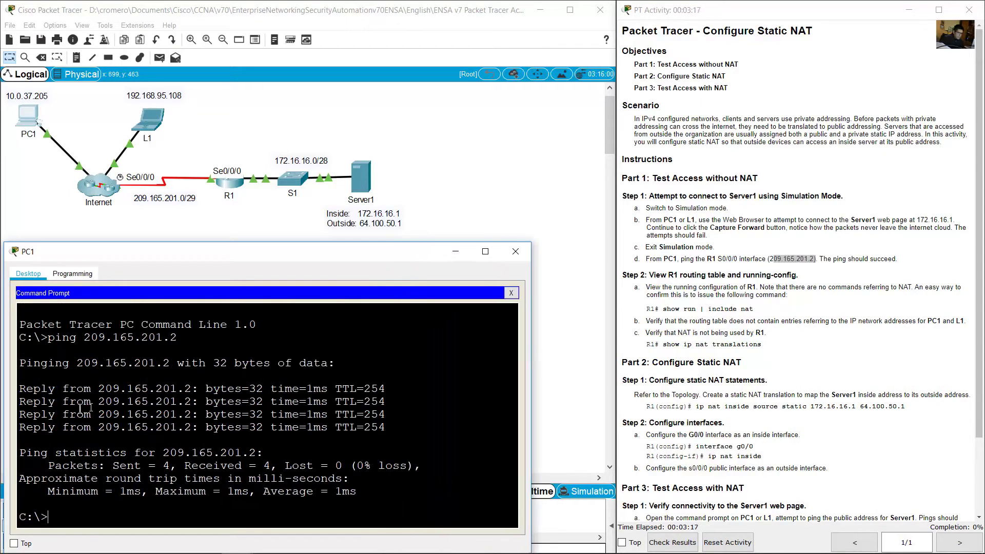
left_click_drag(63, 389, 397, 424)
Step: Read the expected ping result and Step 2a's show run check in the instructions
left_click(855, 260)
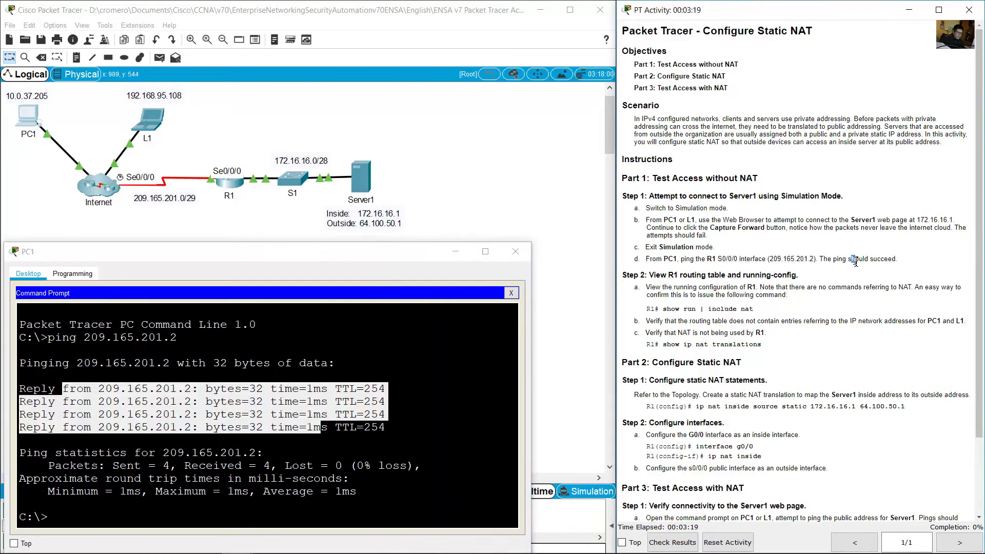
left_click_drag(825, 259, 896, 258)
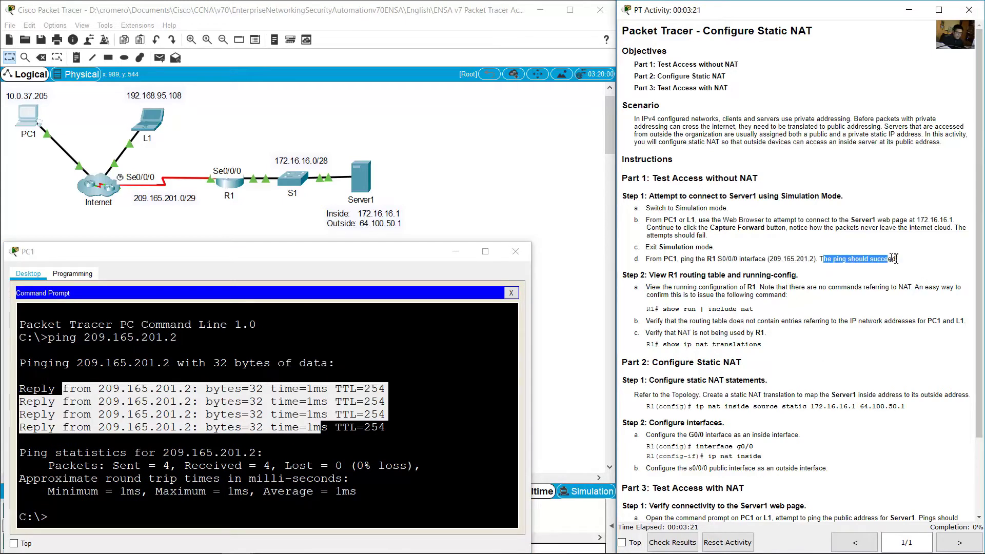
left_click(862, 282)
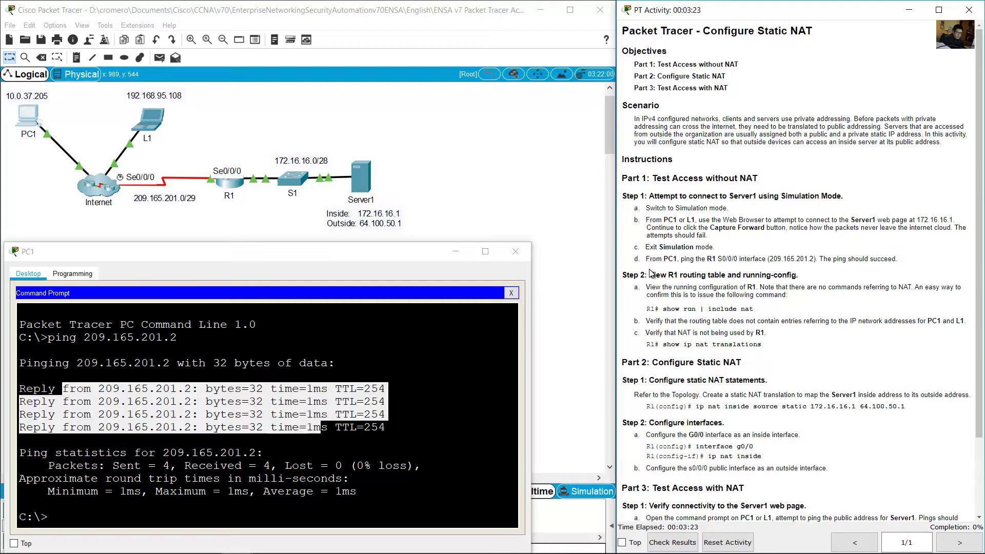
left_click_drag(650, 275, 792, 276)
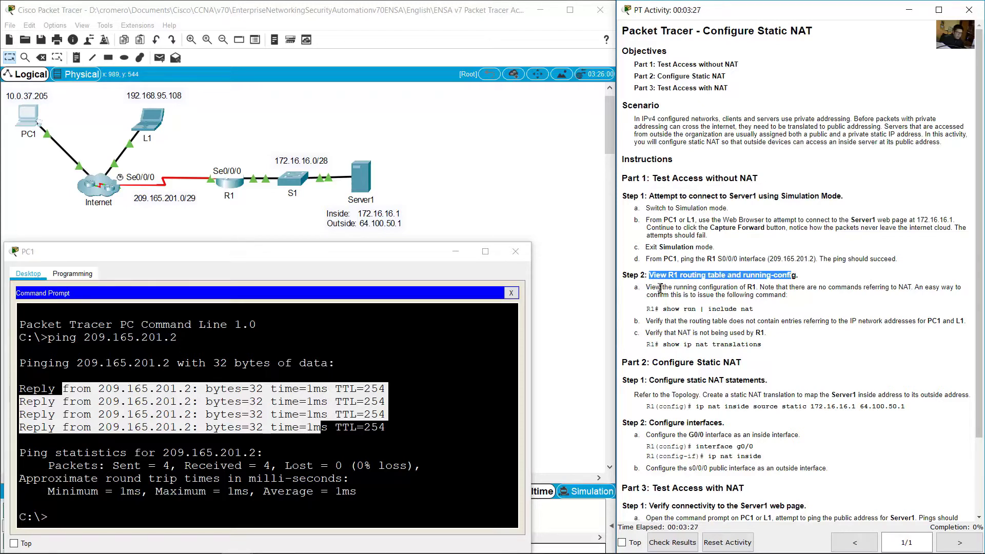
left_click_drag(660, 288, 891, 287)
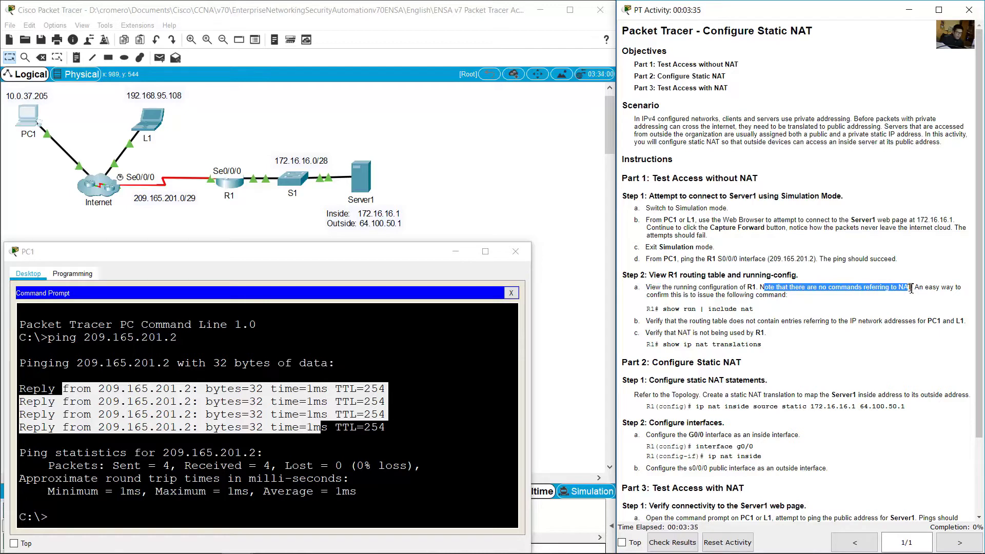
left_click(904, 288)
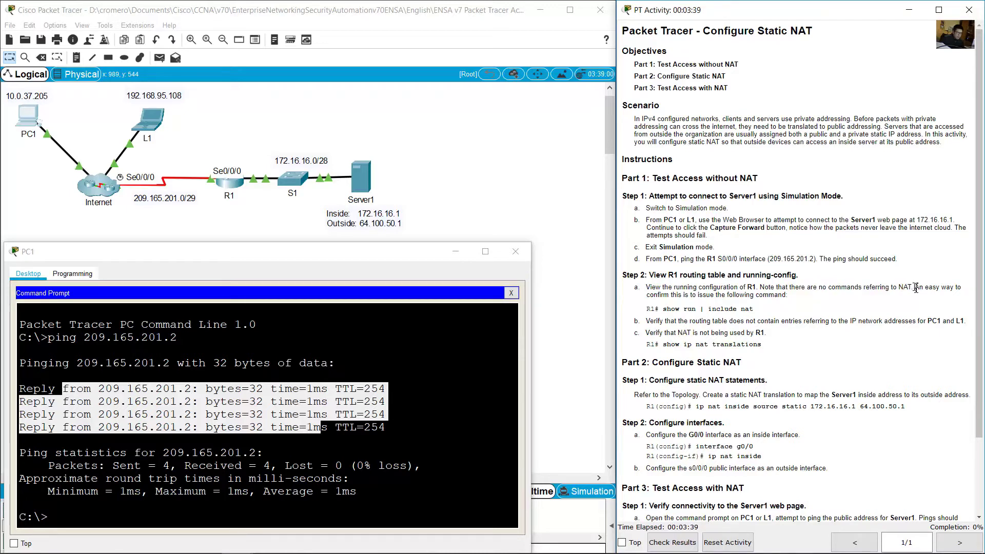
left_click_drag(915, 288, 789, 296)
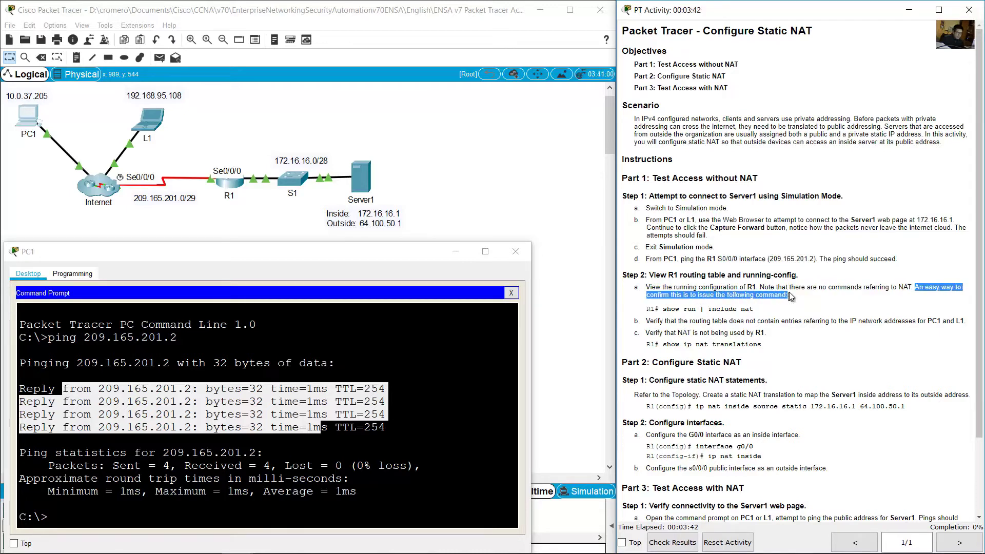
left_click(650, 311)
left_click_drag(700, 309, 754, 308)
left_click(704, 309)
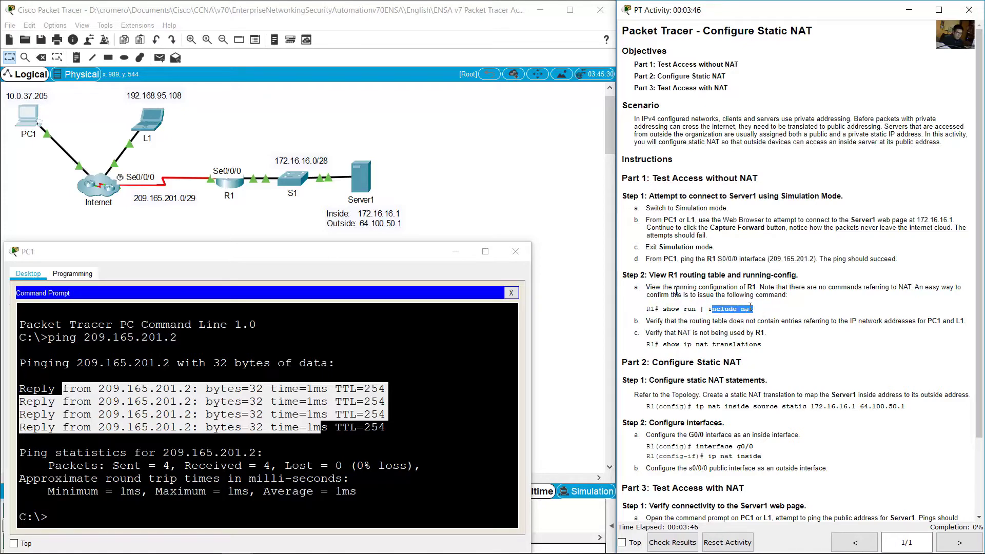
left_click(466, 163)
Step: Open R1's CLI in a widened console and enter privileged mode with en
left_click_drag(248, 281, 210, 153)
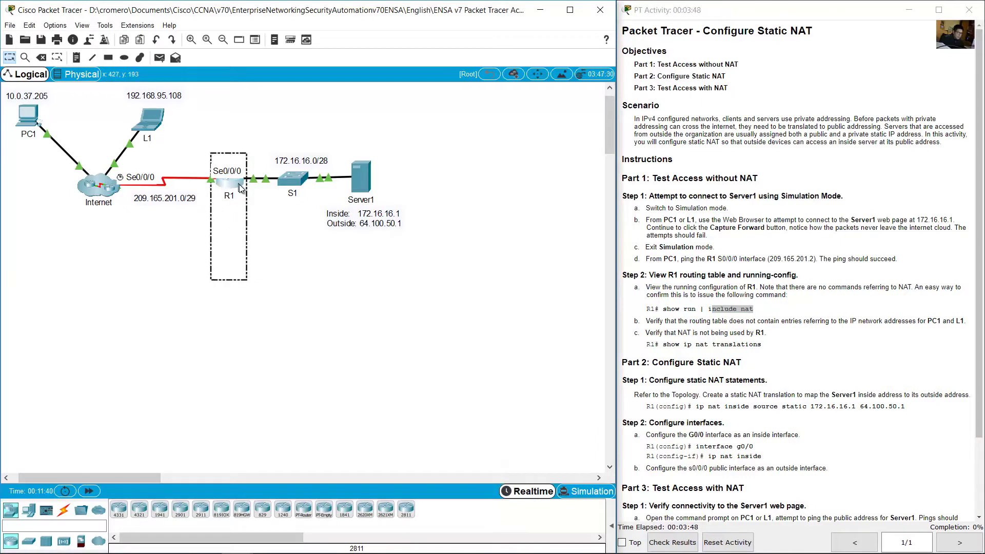
left_click(239, 187)
left_click_drag(518, 122, 186, 246)
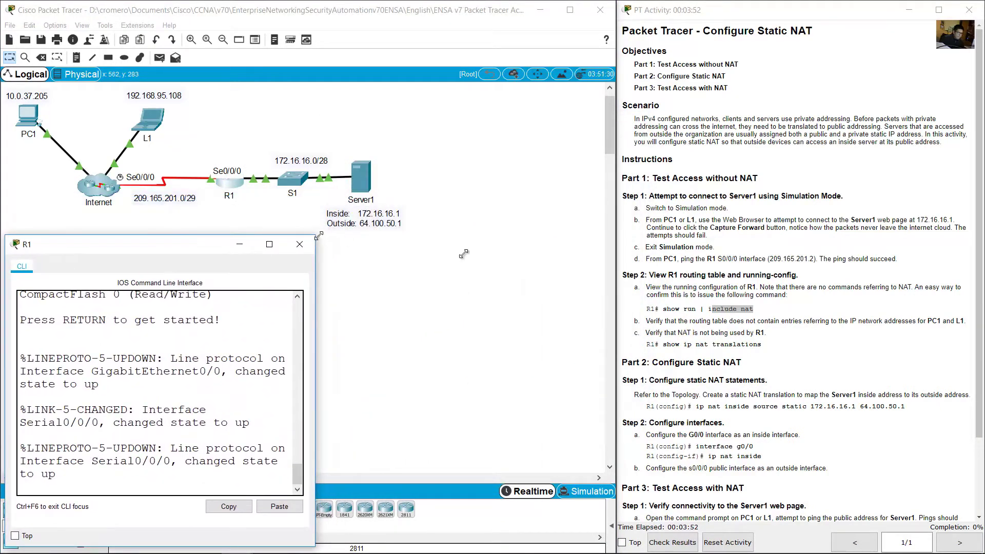
left_click_drag(318, 236, 606, 249)
key("Return")
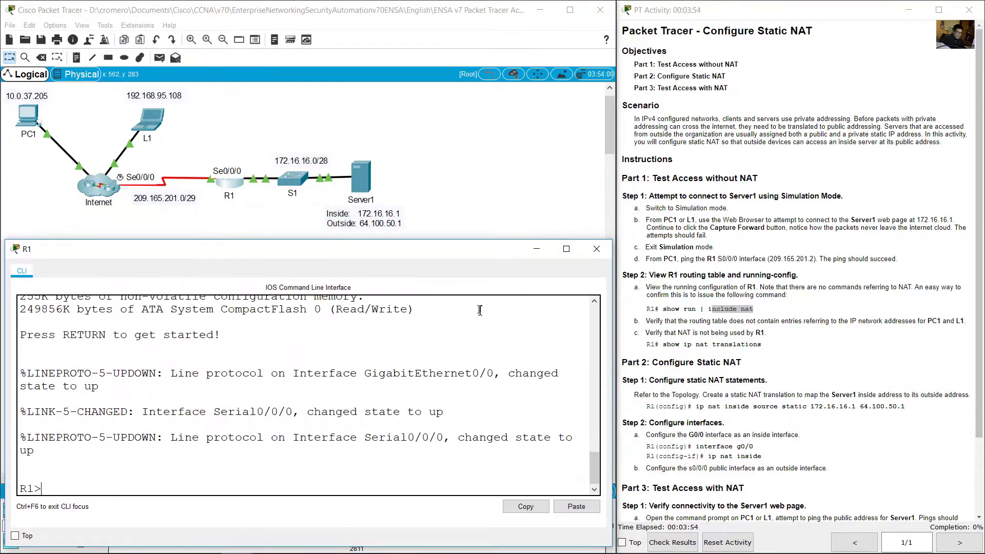
type("en")
key("Return")
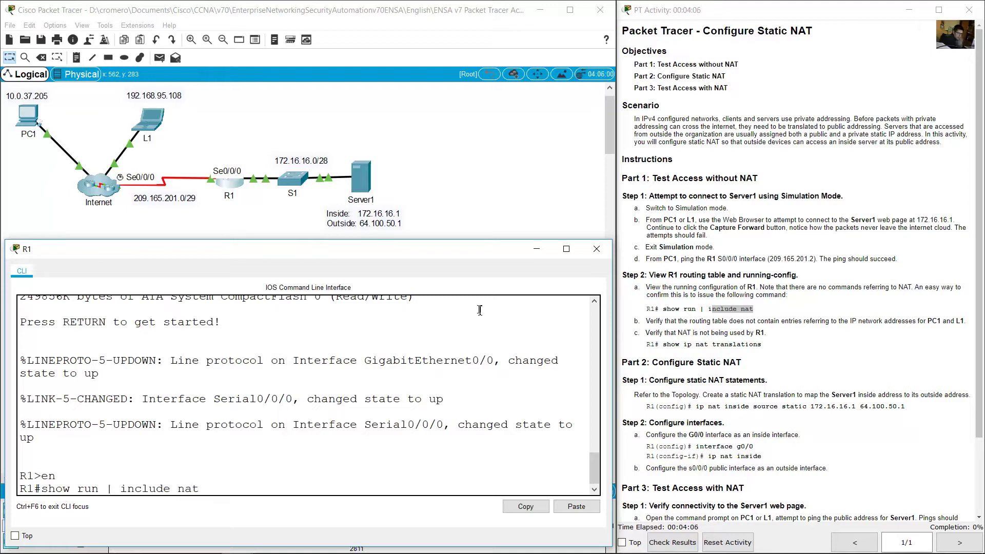
Step: Confirm 'show run | include nat' returns nothing on R1, then enter 'show ip route'
key("Return")
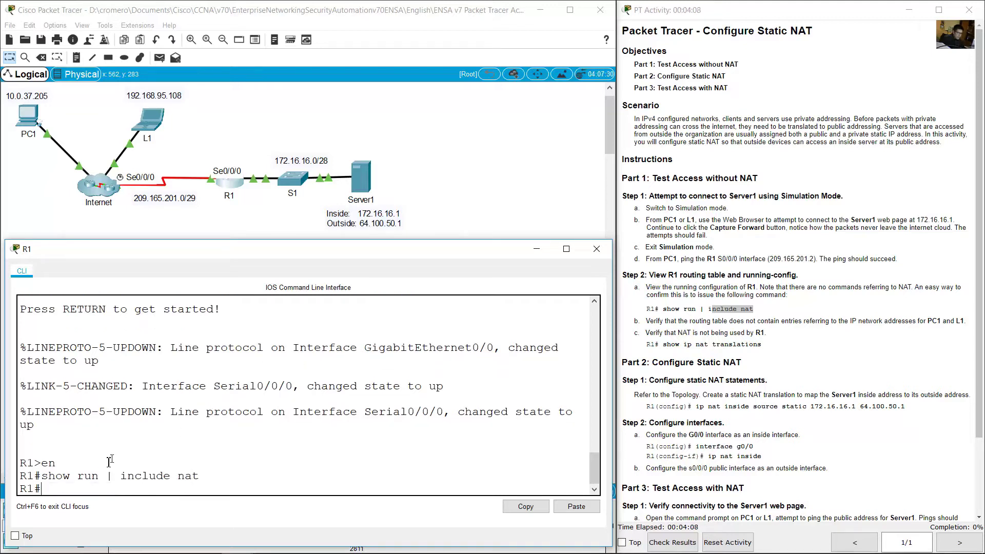
left_click(657, 321)
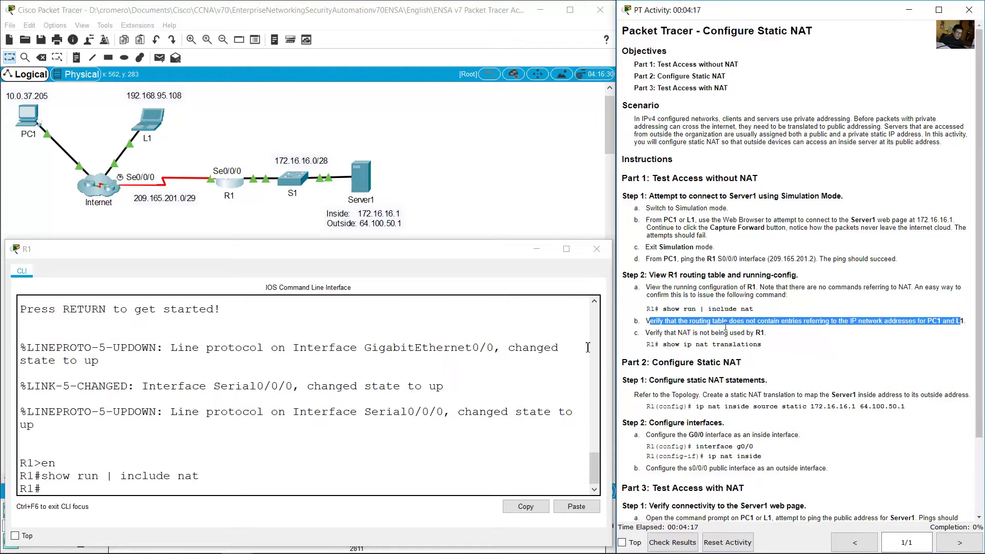
left_click(222, 490)
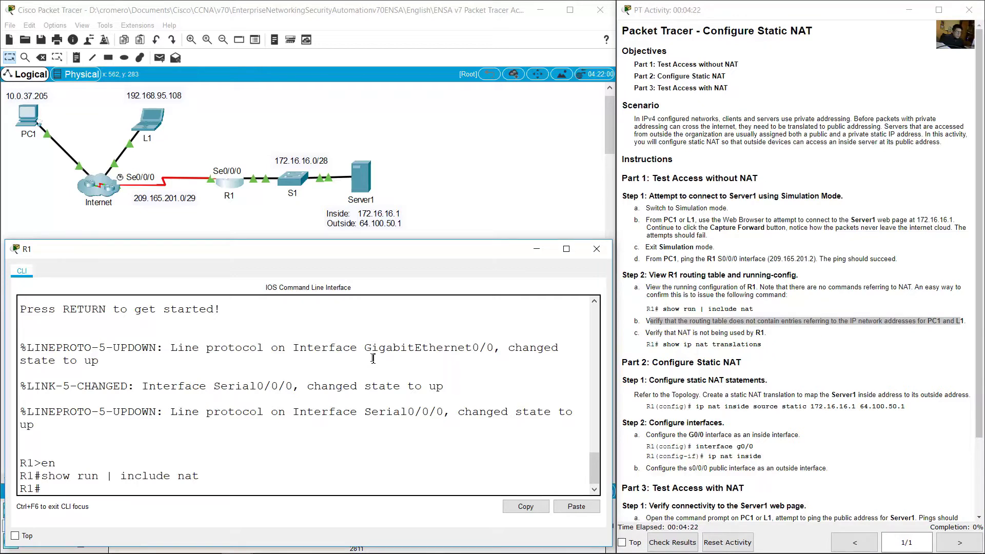
type("show ip route")
Step: Display R1's routing table and note the 172.16.16.0/28 connected route
key("Return")
scroll(187, 413, "up", 2)
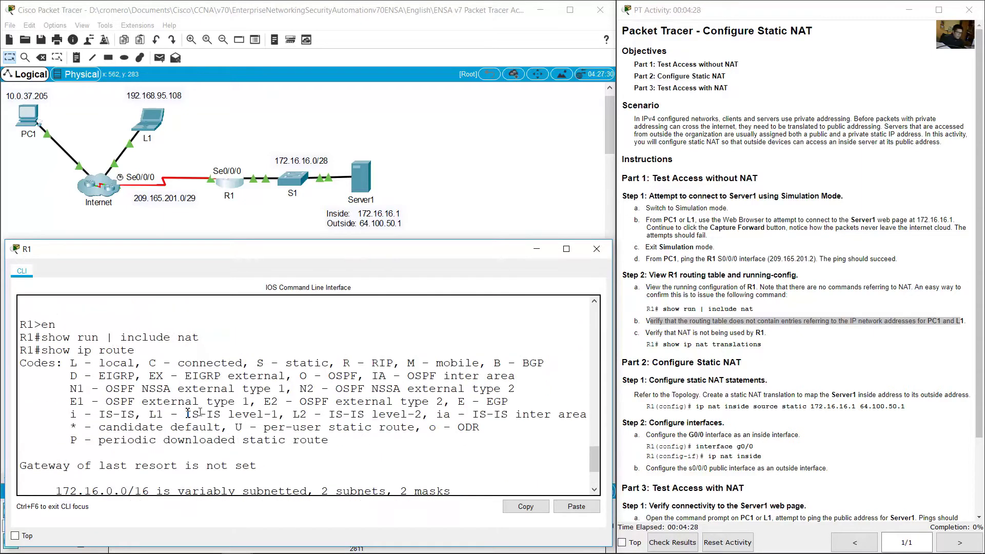
left_click_drag(33, 356, 136, 351)
left_click(687, 328)
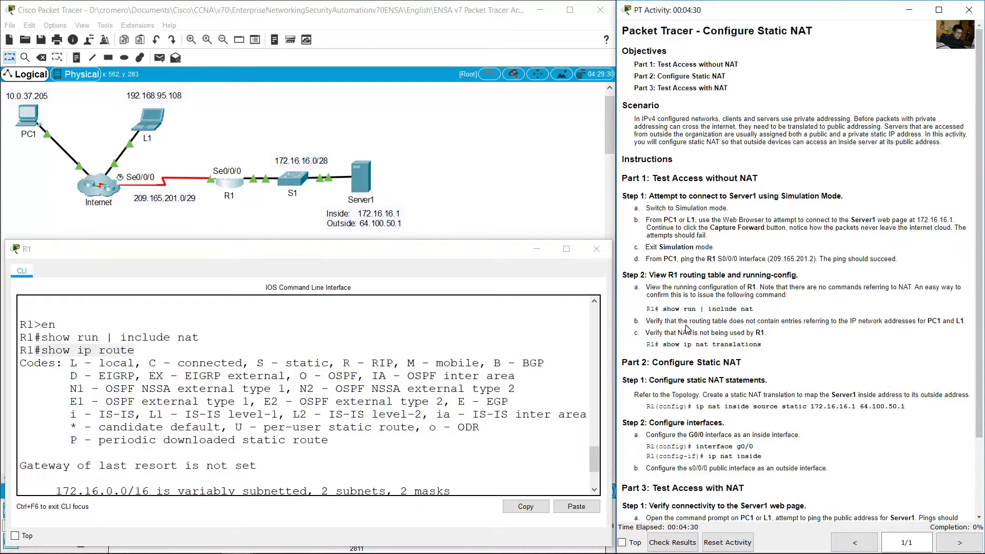
left_click_drag(691, 321, 723, 321)
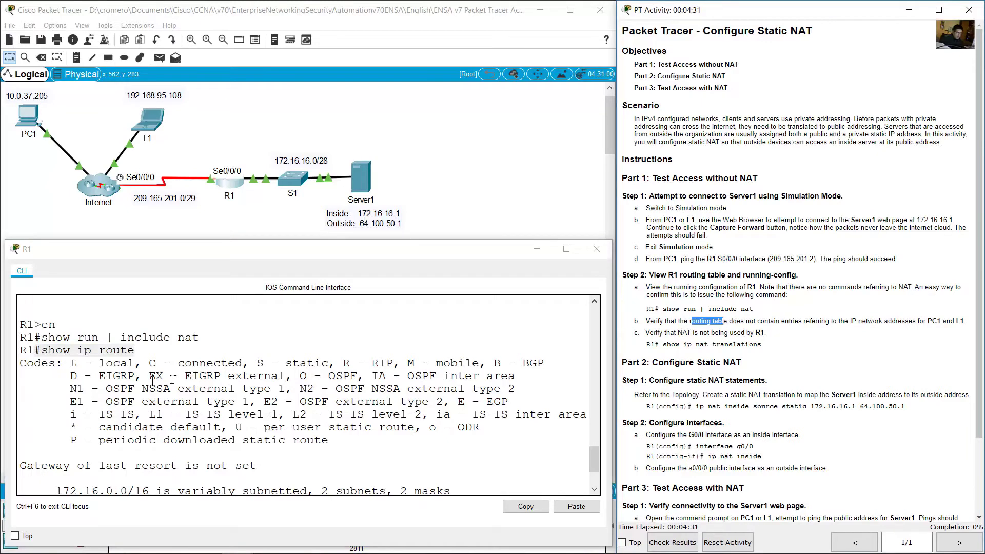
left_click(65, 349)
left_click_drag(40, 350, 135, 351)
scroll(63, 412, "down", 2)
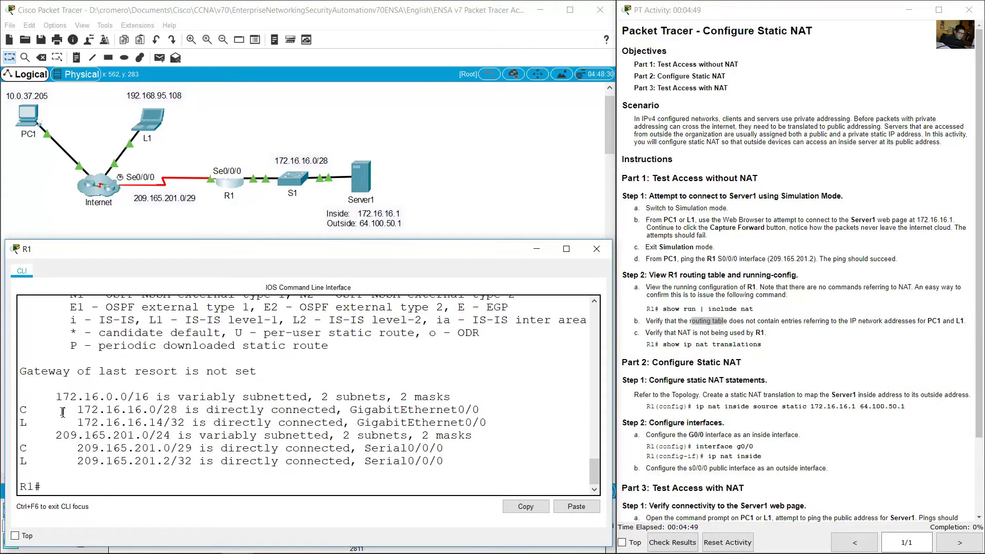
left_click_drag(63, 412, 165, 411)
Step: Match the 209.165.201.0/29 route to the topology's Server1, serial link, and PC1/L1 hosts
left_click(361, 128)
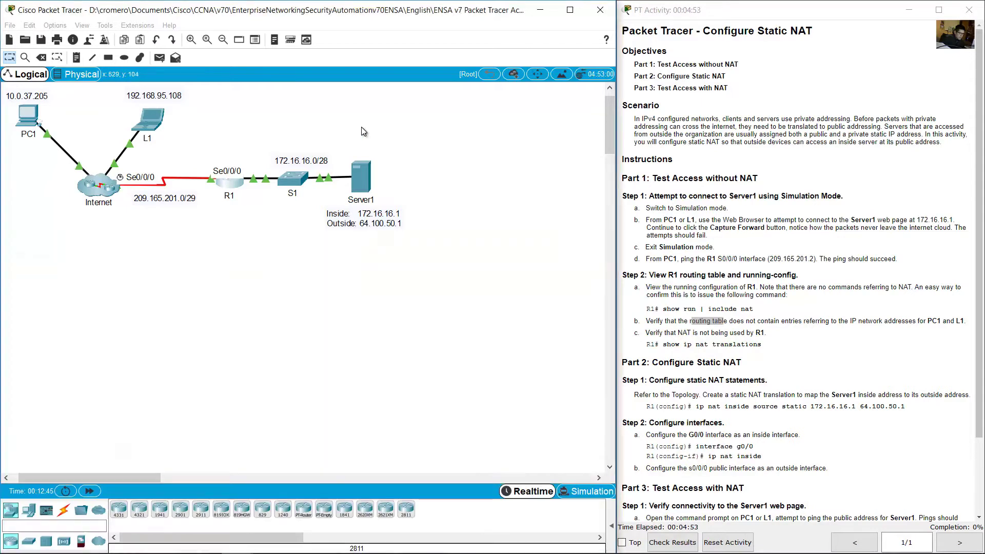
left_click_drag(259, 145, 399, 240)
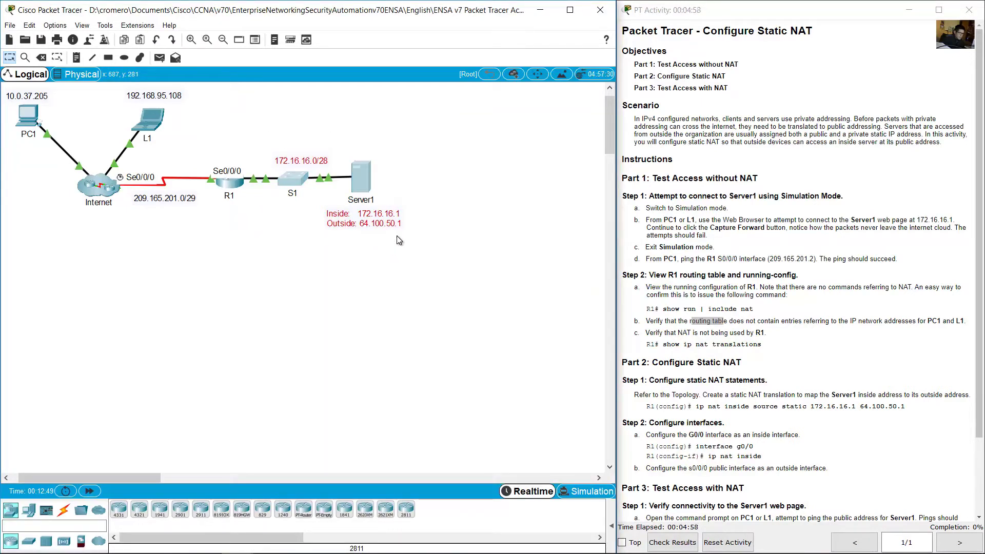
left_click(231, 184)
left_click(67, 455)
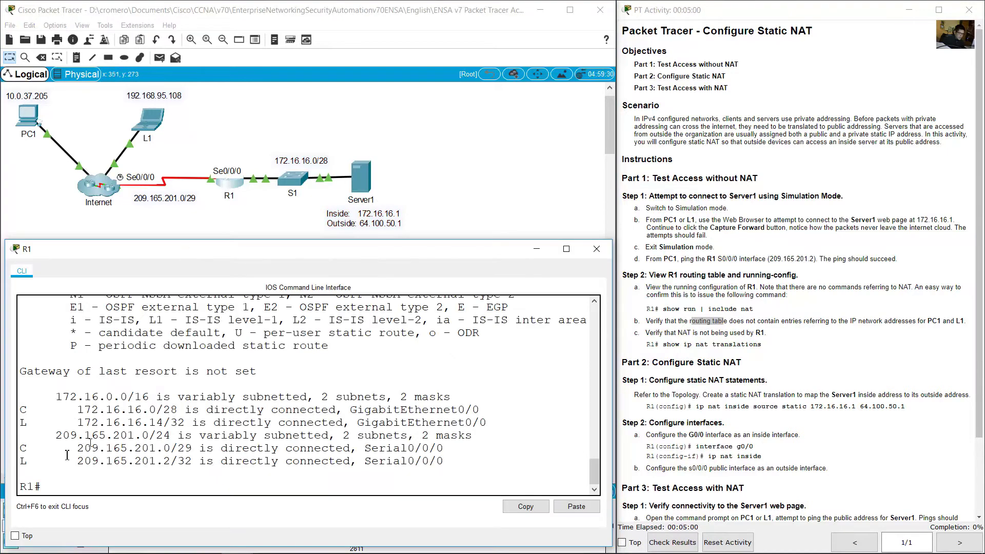
left_click_drag(23, 449, 182, 448)
left_click(194, 167)
left_click_drag(185, 264, 161, 153)
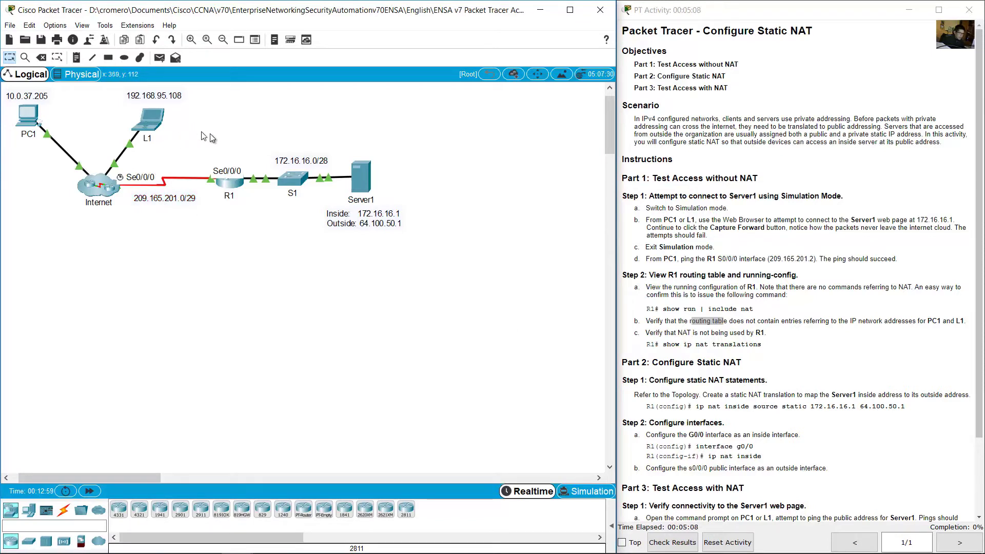
left_click_drag(211, 135, 11, 92)
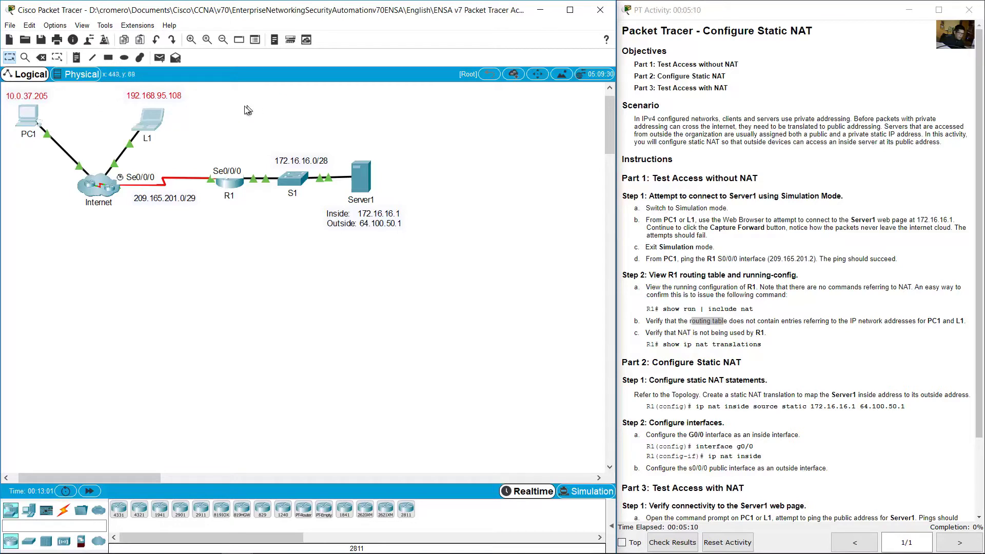
left_click_drag(216, 132, 15, 92)
Step: Run show ip nat translations on R1 and confirm it returns no entries
left_click(700, 283)
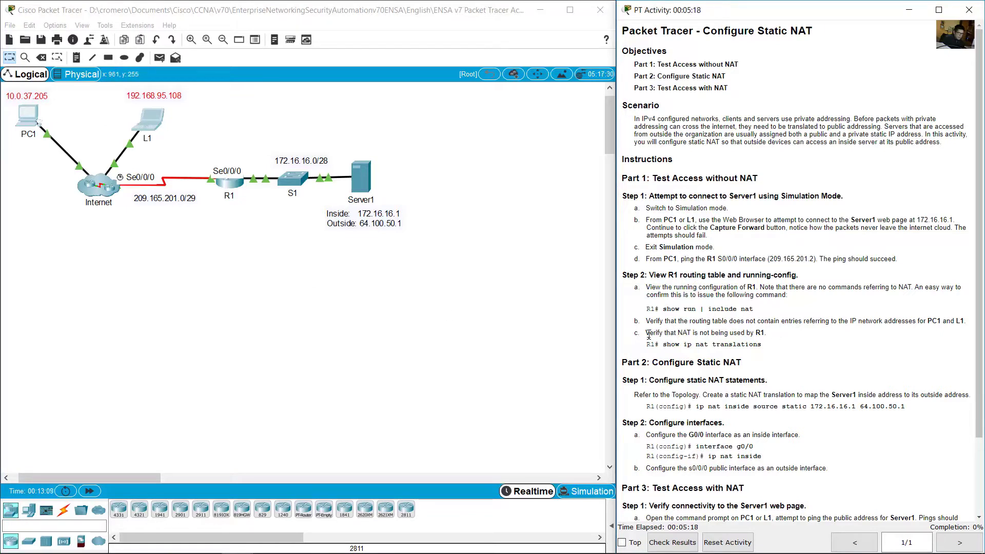
mouse_move(648, 335)
left_mouse_down()
mouse_move(768, 334)
mouse_move(645, 345)
left_mouse_up()
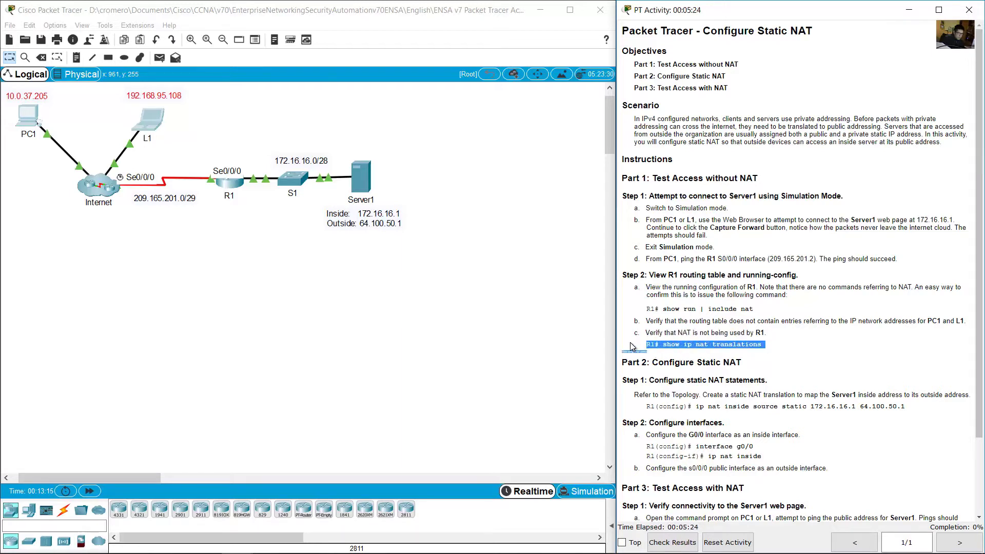
left_click(252, 242)
left_click(224, 184)
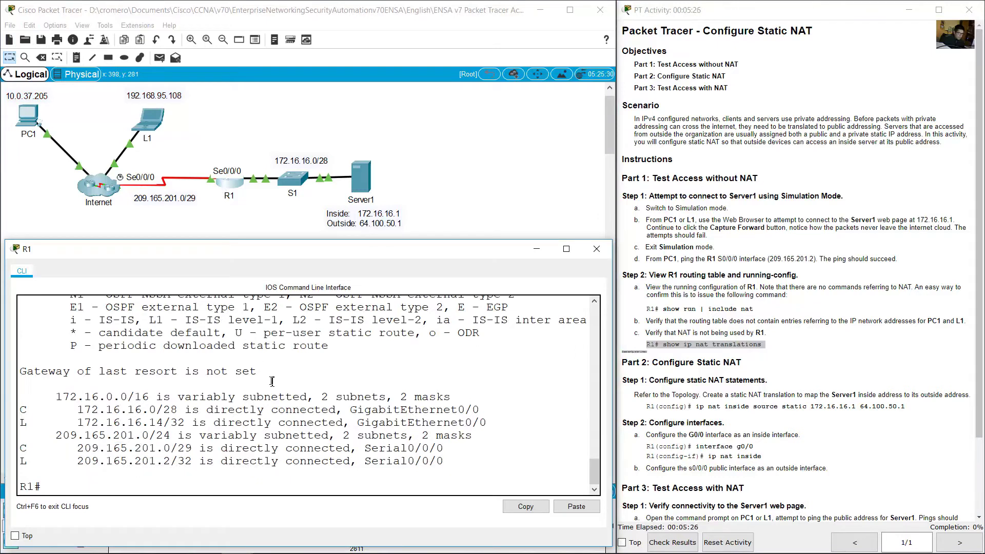
type("show ip nat translation")
key("Return")
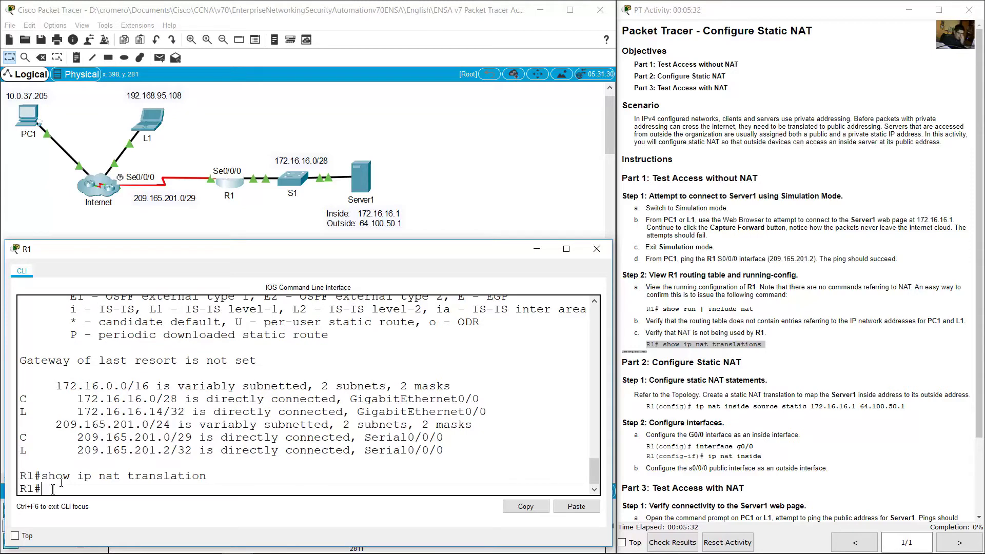
left_click(843, 307)
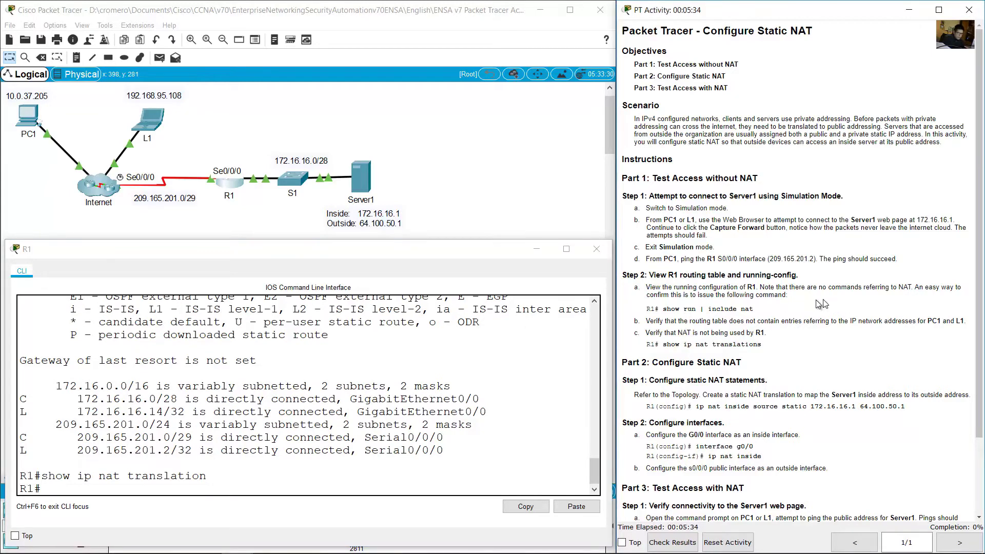
scroll(821, 305, "down", 3)
left_click_drag(667, 274, 761, 275)
left_click(780, 264)
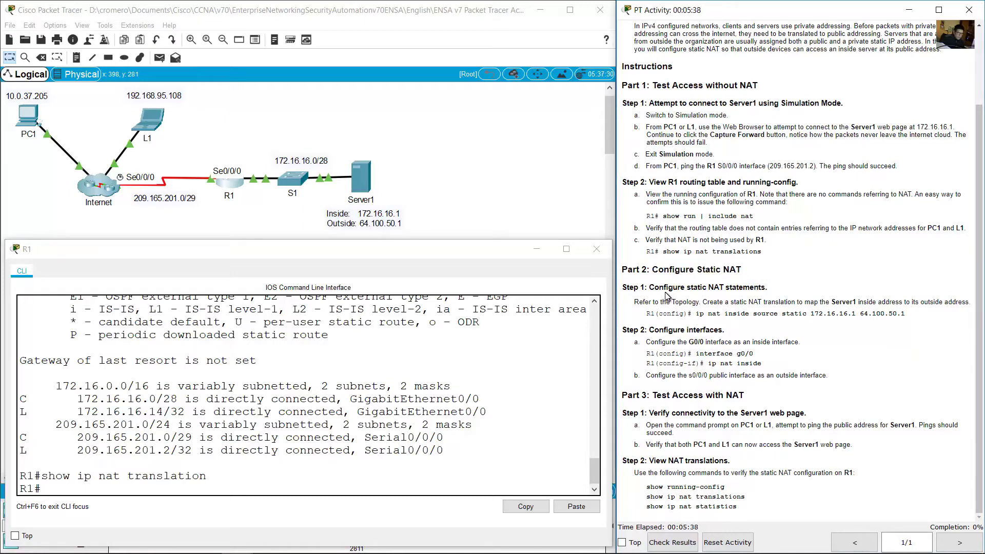
left_click_drag(666, 289, 769, 289)
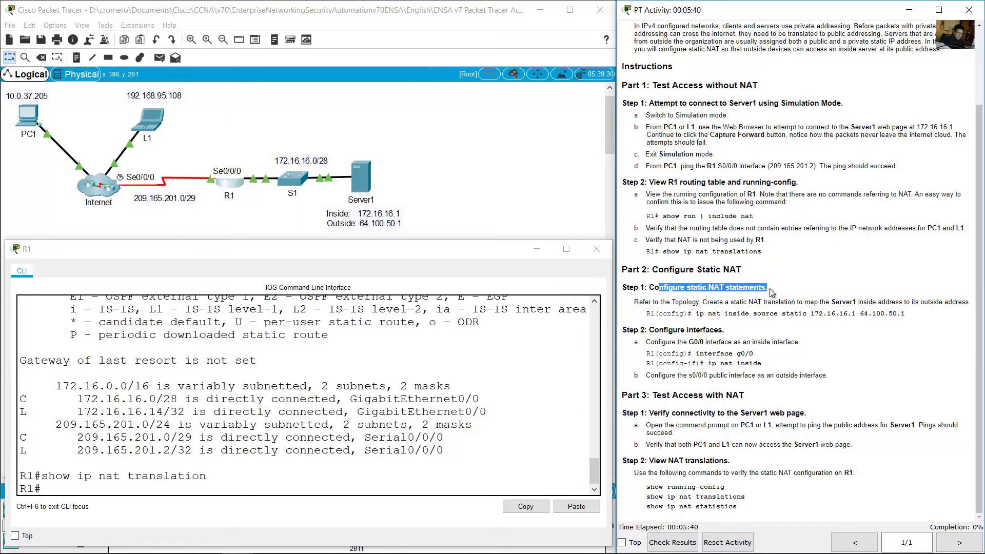
left_click(769, 288)
left_click_drag(701, 303, 971, 301)
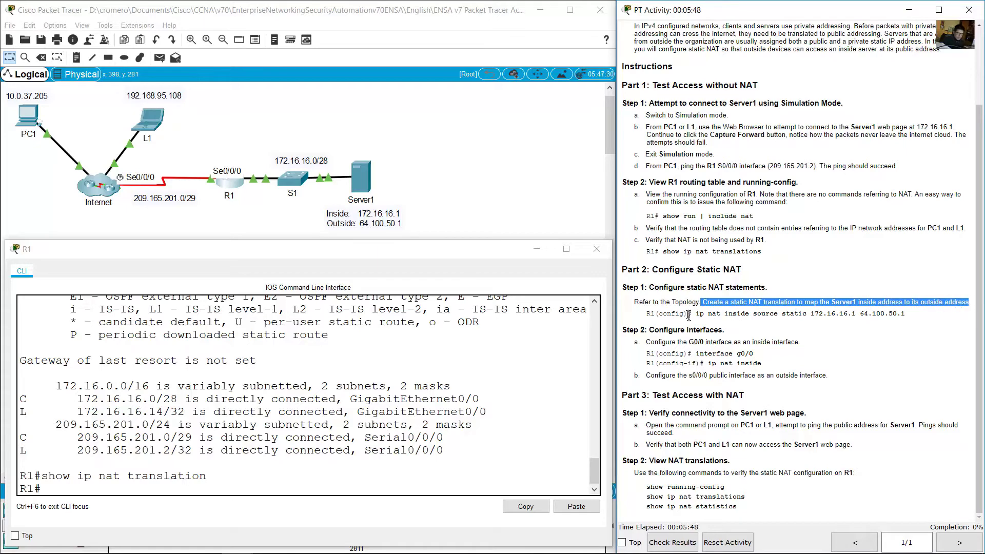
left_click_drag(688, 313, 928, 317)
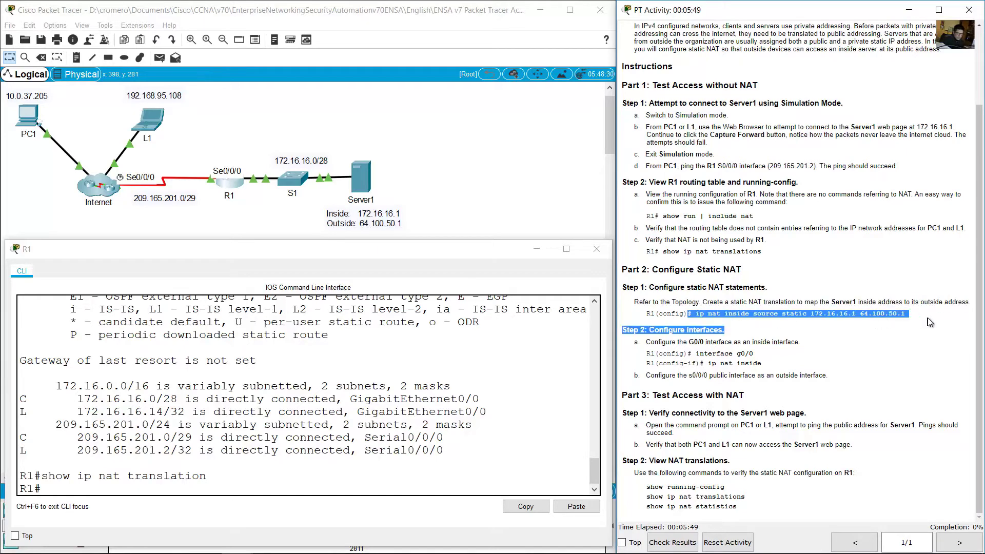
left_click(438, 196)
left_click(359, 231)
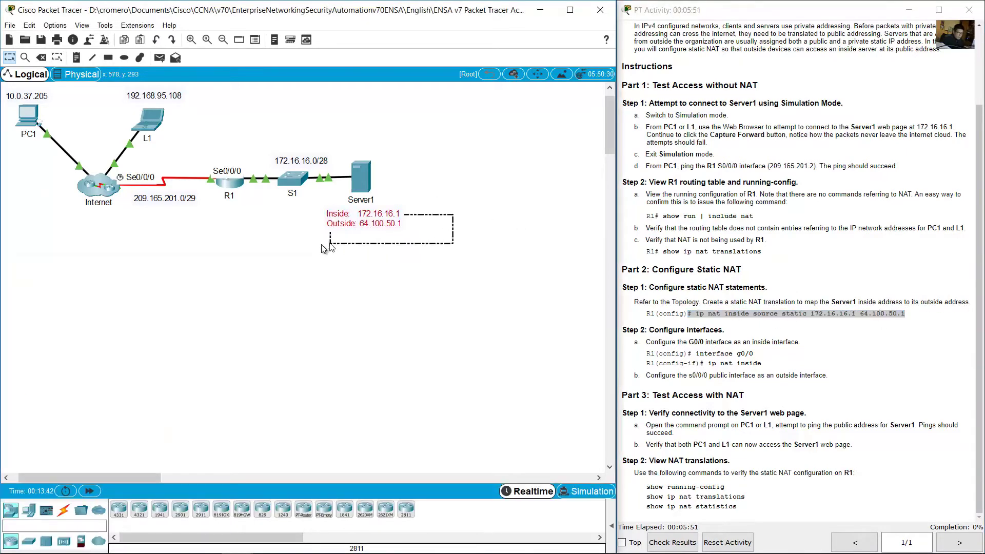
left_click(371, 206)
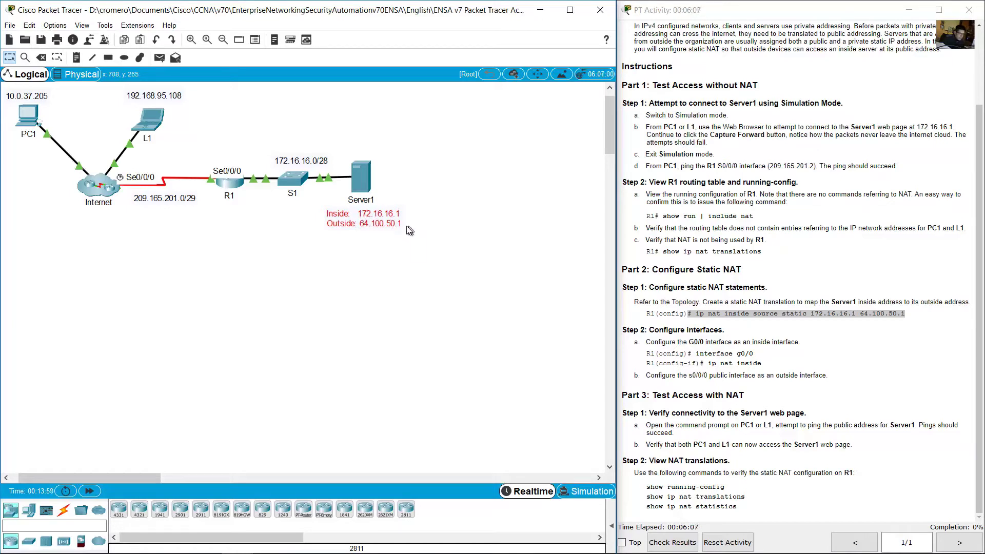
left_click(346, 218)
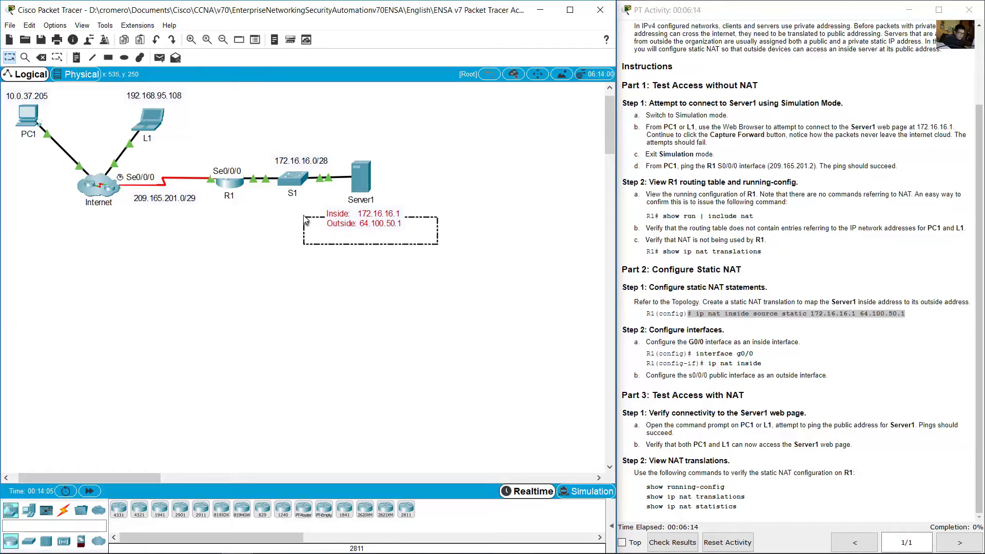
left_click(346, 218)
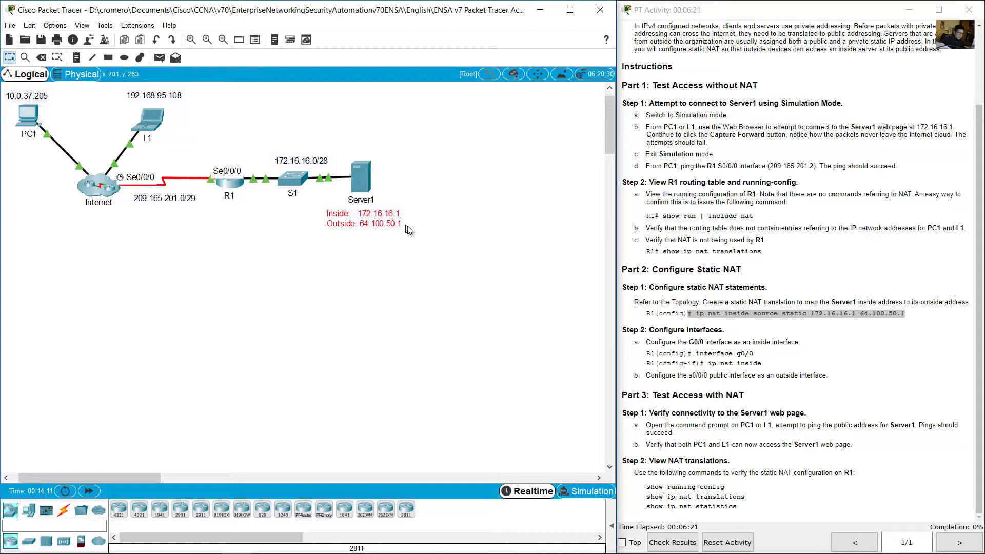
left_click_drag(431, 241, 299, 216)
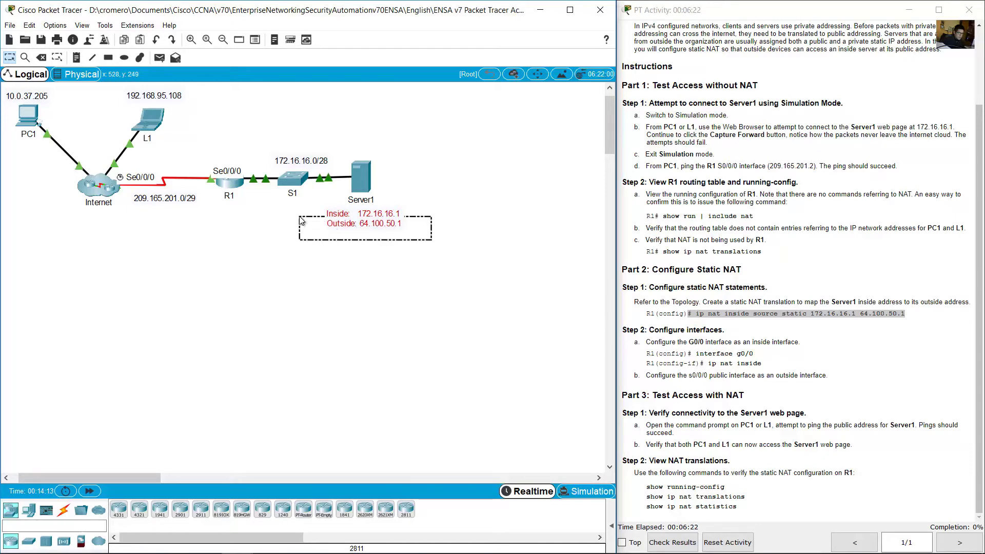
left_click(369, 216)
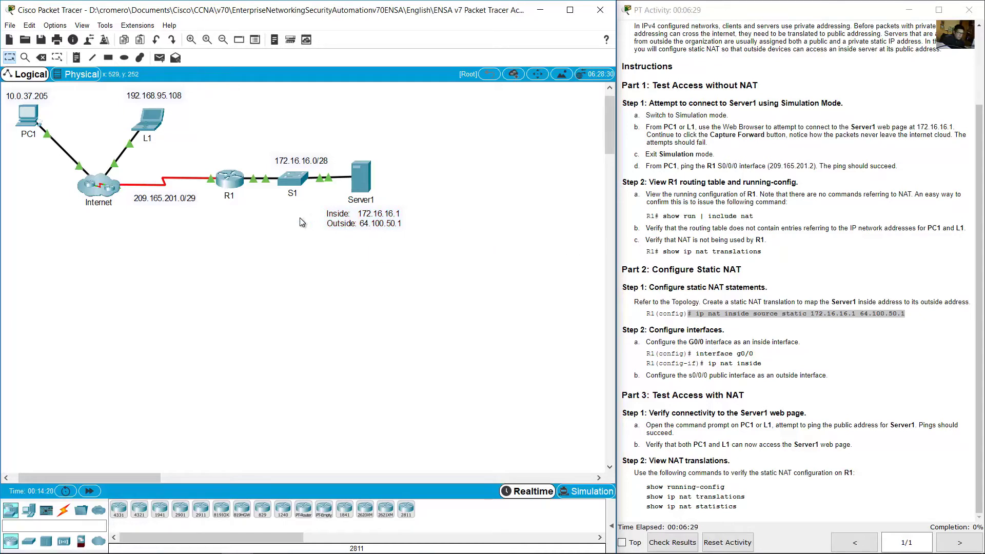
Step: Enter conf term on R1 and add 'ip nat inside source static 172.16.16.1 64.100.50.1'
left_click(231, 182)
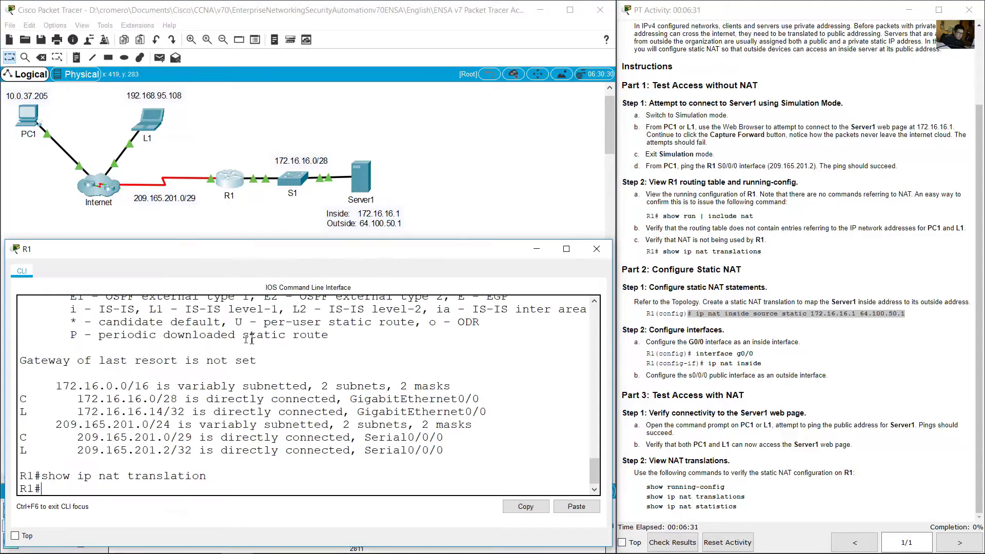
type("conf term")
key("Return")
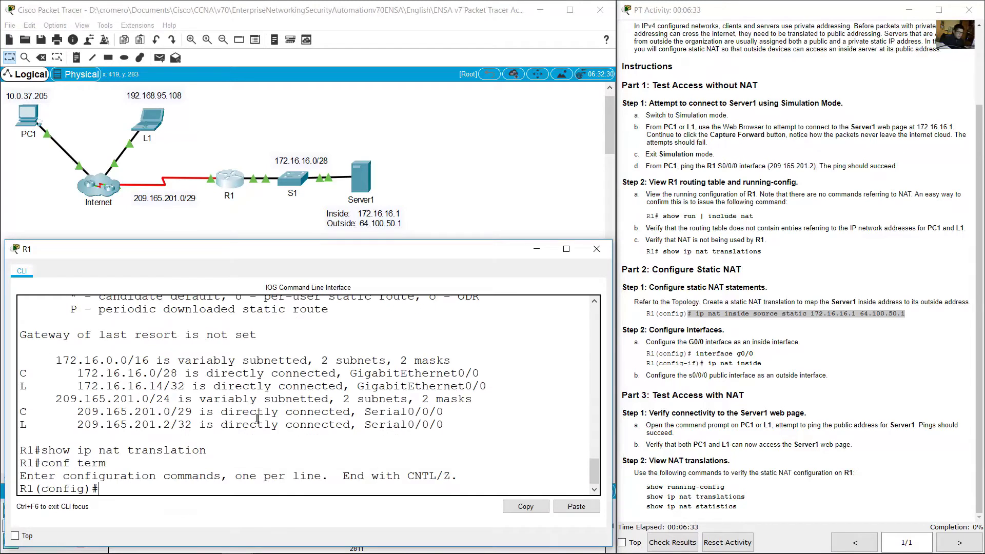
left_click_drag(99, 490, 6, 490)
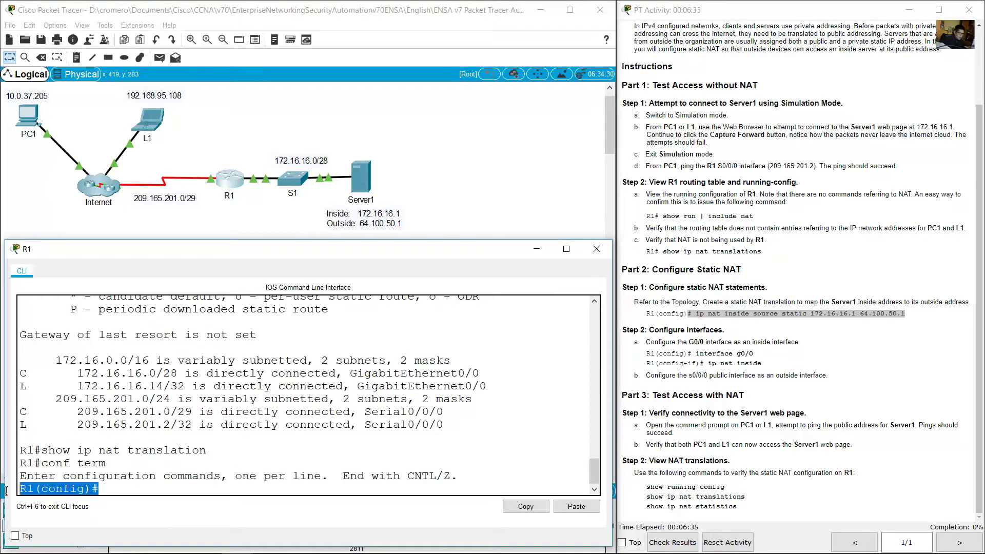
left_click(111, 488)
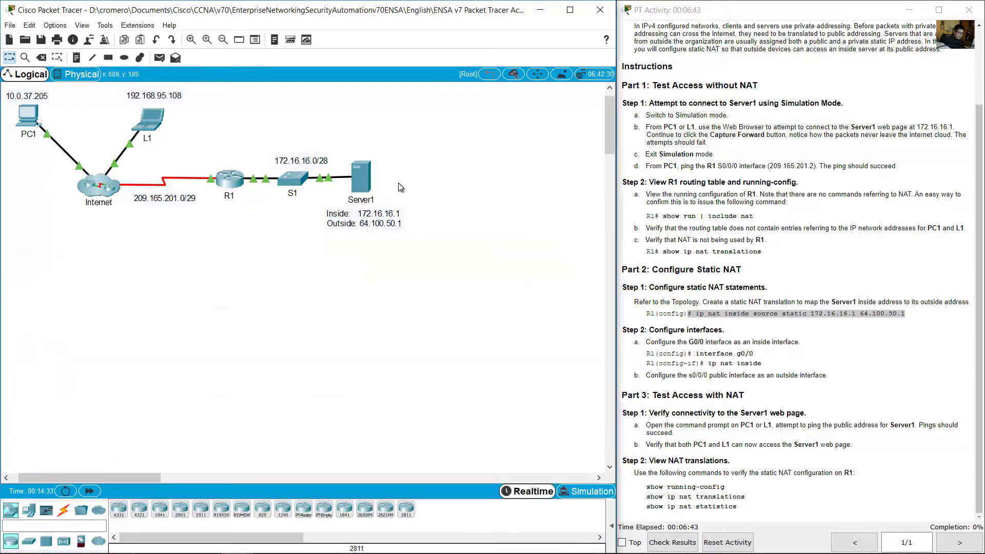
left_click(400, 189)
left_click(234, 184)
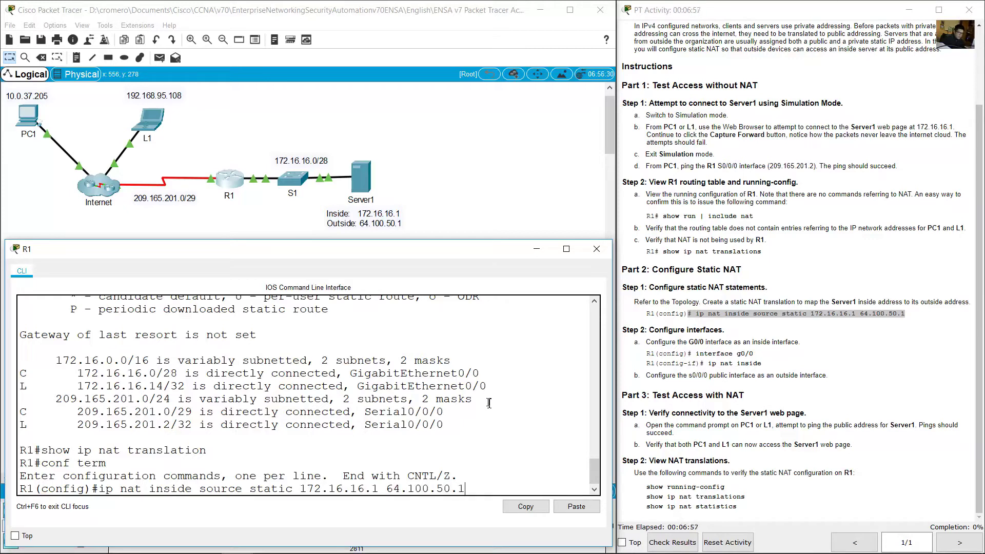
key("Return")
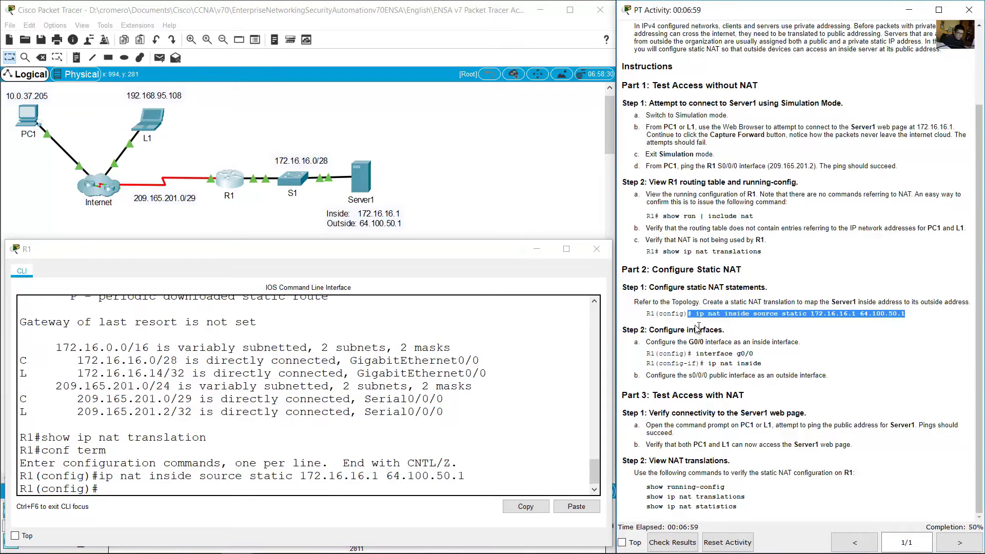
left_click_drag(648, 330, 719, 330)
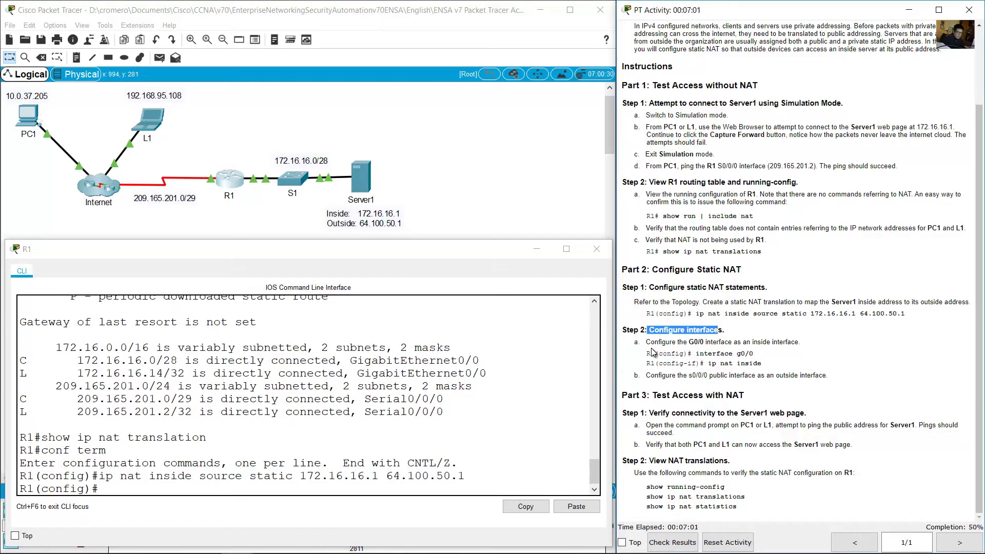
Step: On R1, make interface G0/0 the NAT inside interface with 'ip nat inside'
left_click_drag(652, 345, 796, 342)
left_click(433, 153)
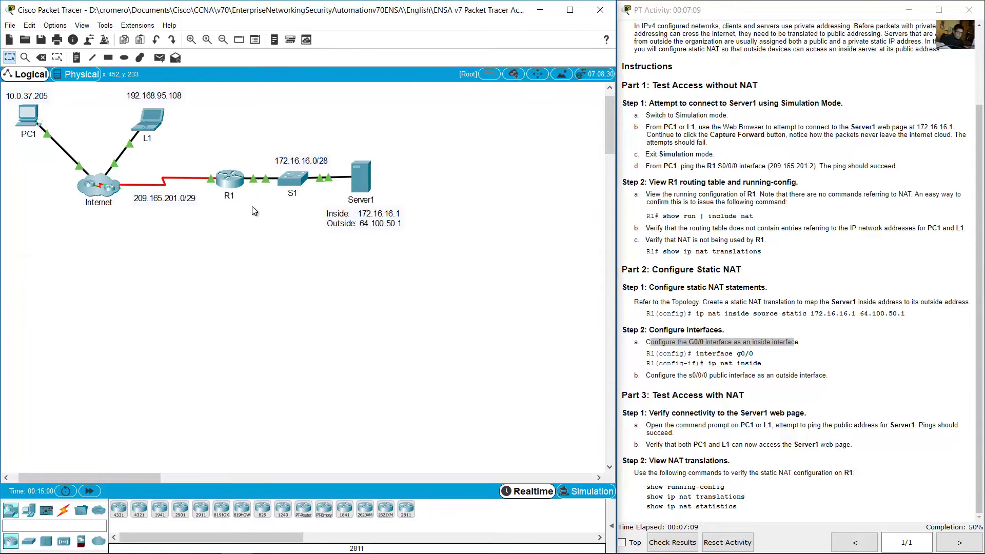
mouse_move(259, 188)
left_click(227, 183)
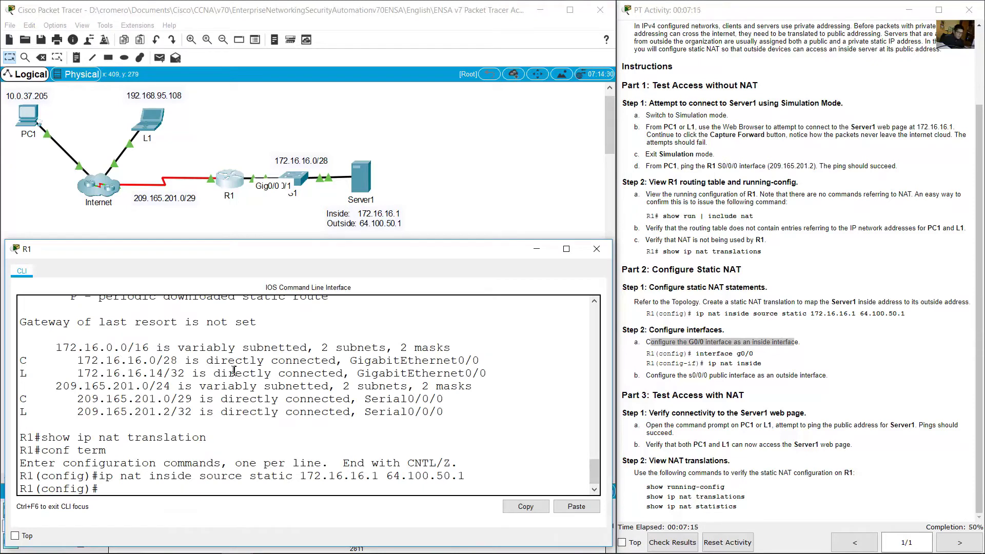
type("int g0/0")
key("Return")
type("ig-if)#i")
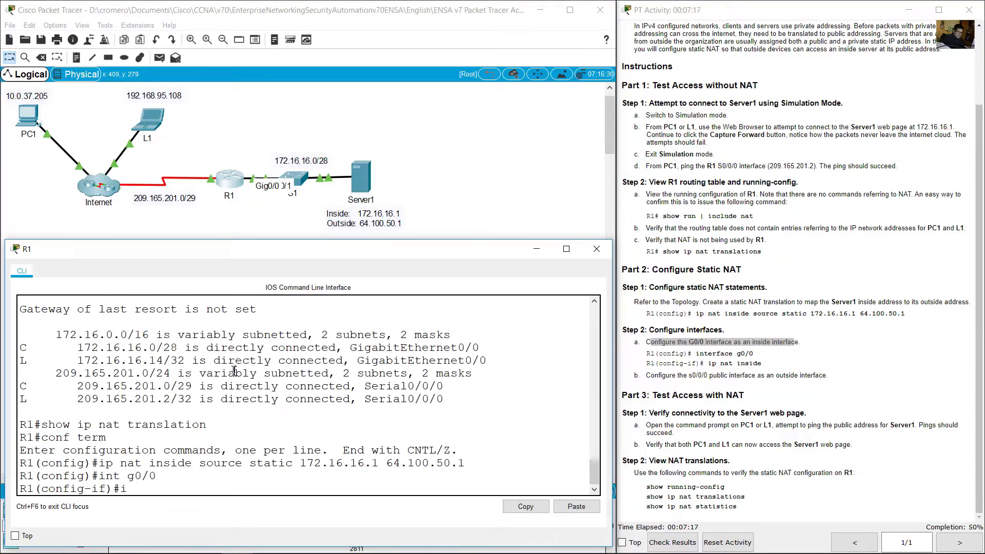
type("p nat inside")
key("Return")
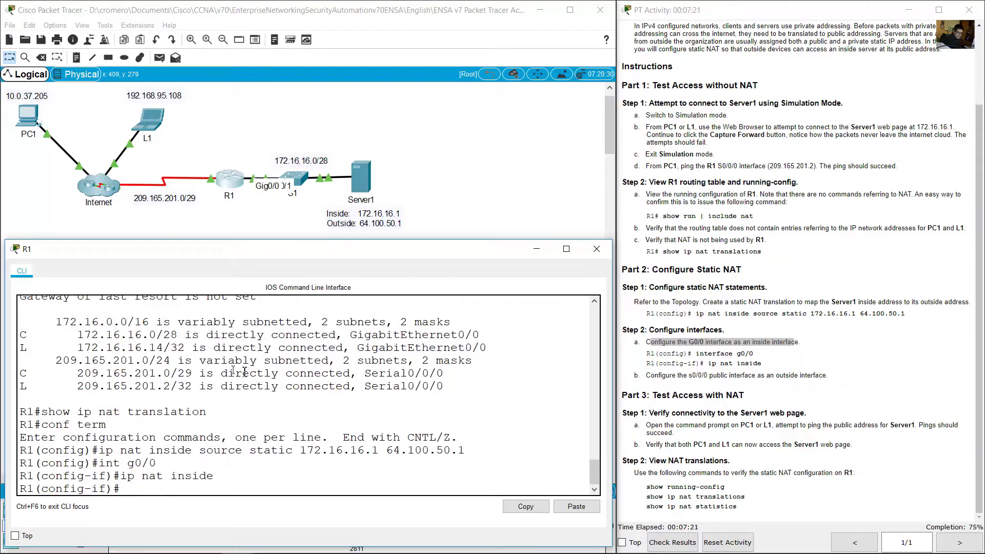
Step: Make R1's S0/0/0 the NAT outside interface by editing the recalled commands
left_click(710, 393)
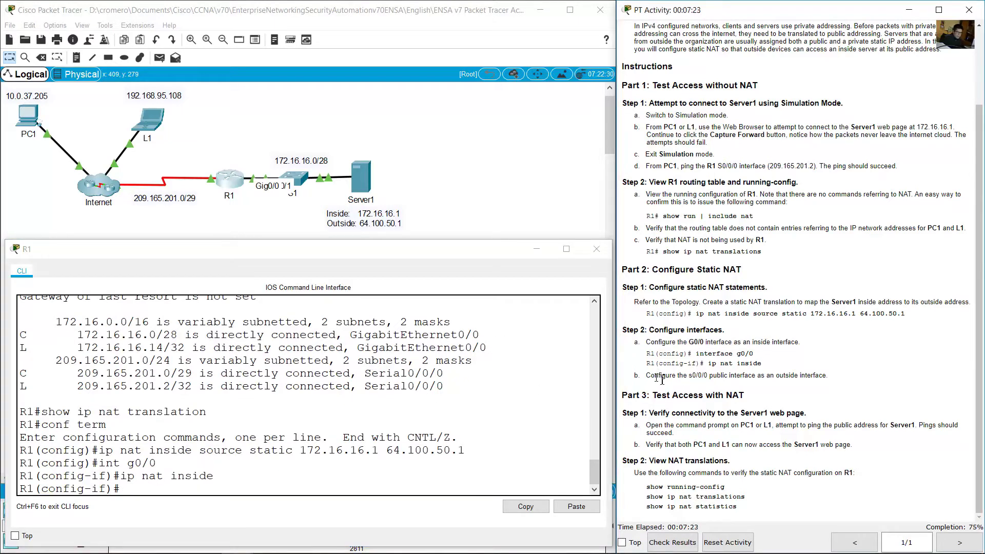
left_click_drag(655, 378, 836, 379)
left_click(262, 135)
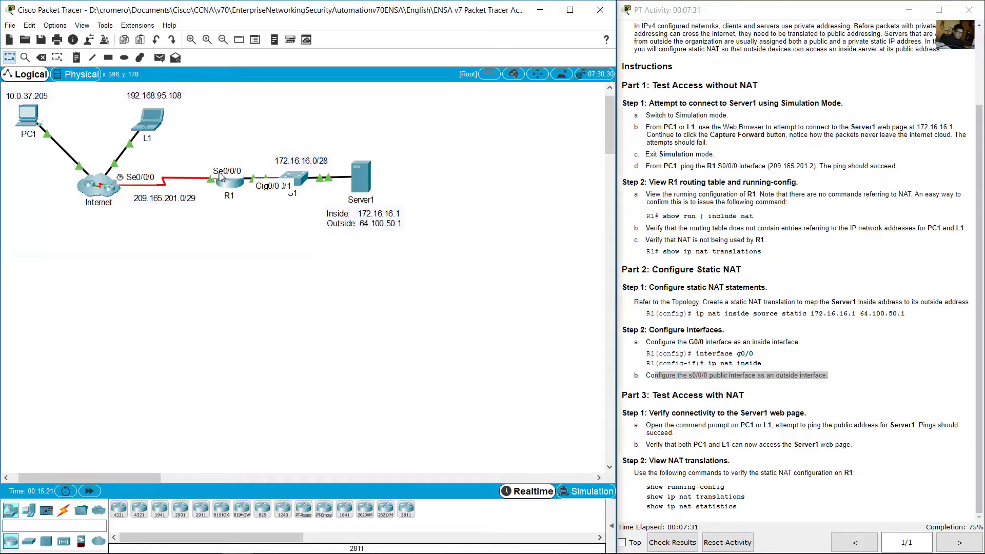
left_click(232, 185)
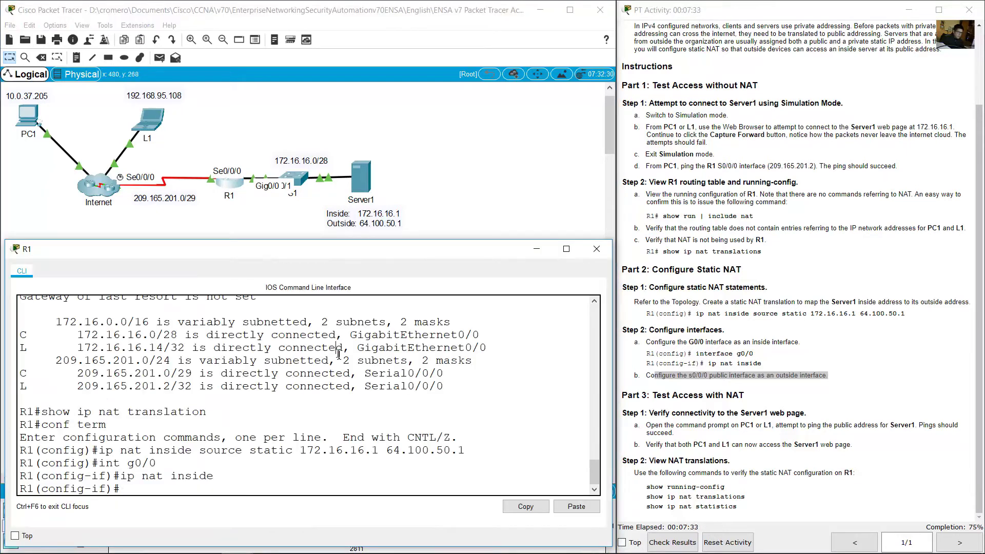
key("Up")
key("Up")
key("Up")
key("Down")
key("BackSpace")
type("s0/")
key("Return")
key("Up")
key("Up")
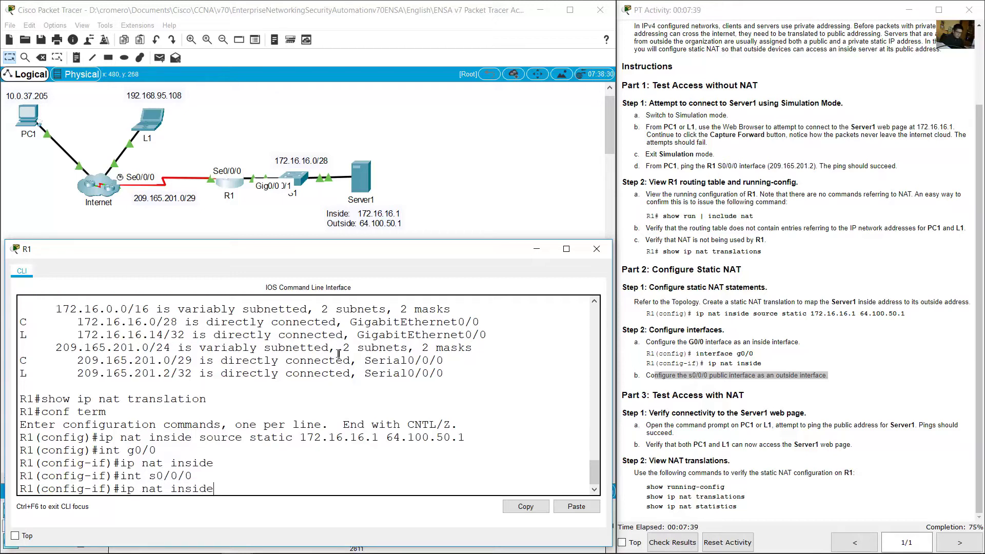
key("Left")
key("Left")
key("Left")
key("Left")
key("BackSpace")
key("BackSpace")
type("out")
key("Return")
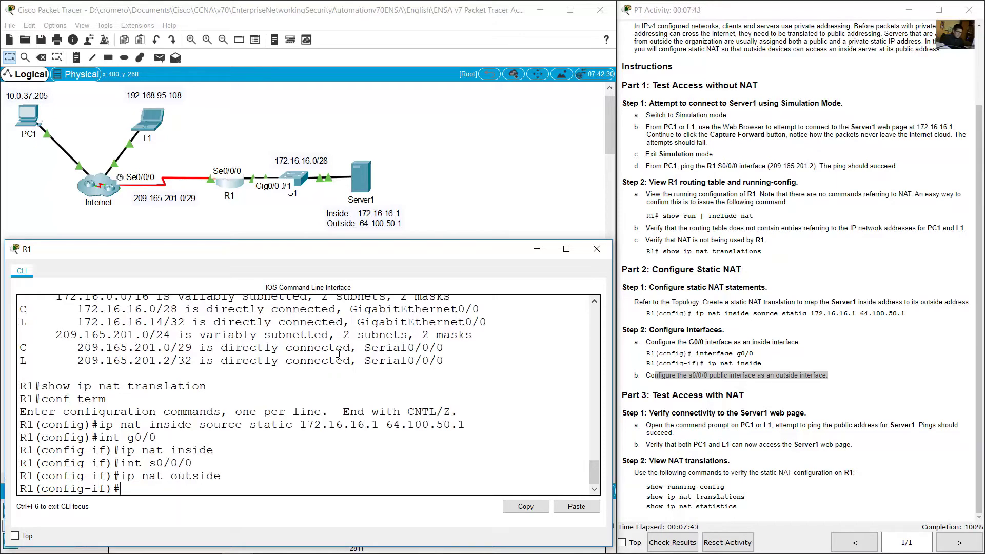
Step: Exit interface configuration and minimize R1's CLI window
type("exit")
key("Return")
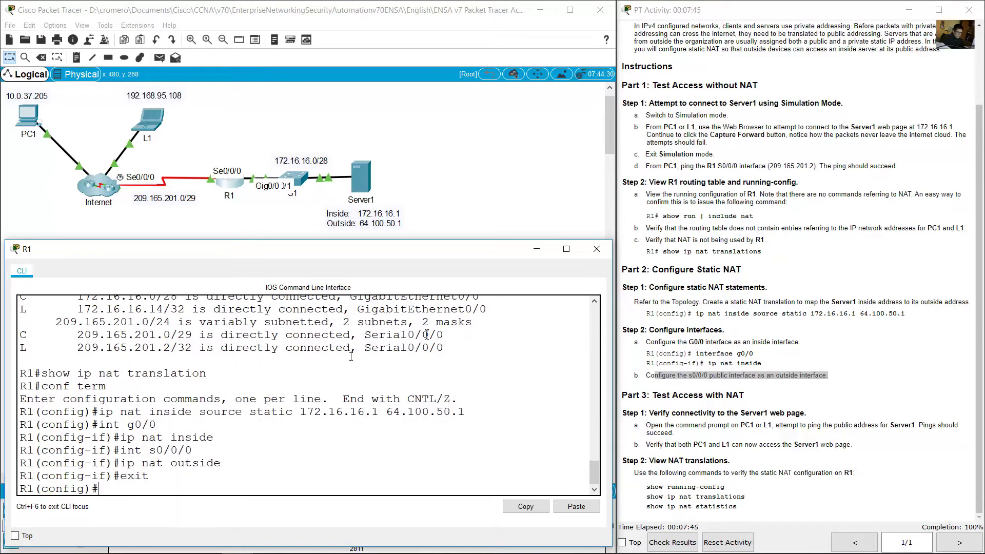
left_click(536, 249)
Step: Review the Test Access with NAT instructions for pinging Server1's public address
left_click(669, 403)
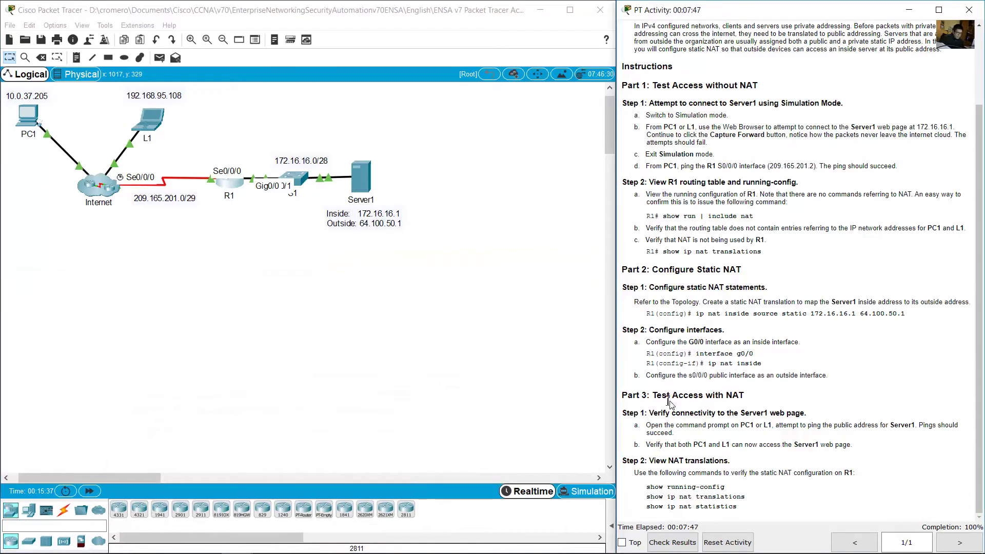
left_click_drag(656, 395, 740, 399)
left_click(727, 412)
left_click_drag(656, 413, 806, 410)
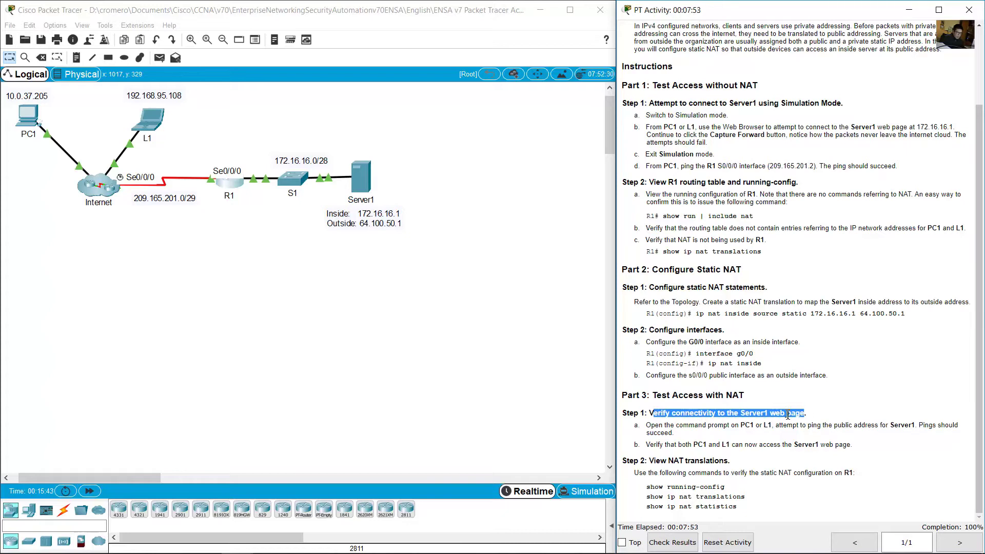
left_click(683, 427)
left_click_drag(659, 426, 762, 428)
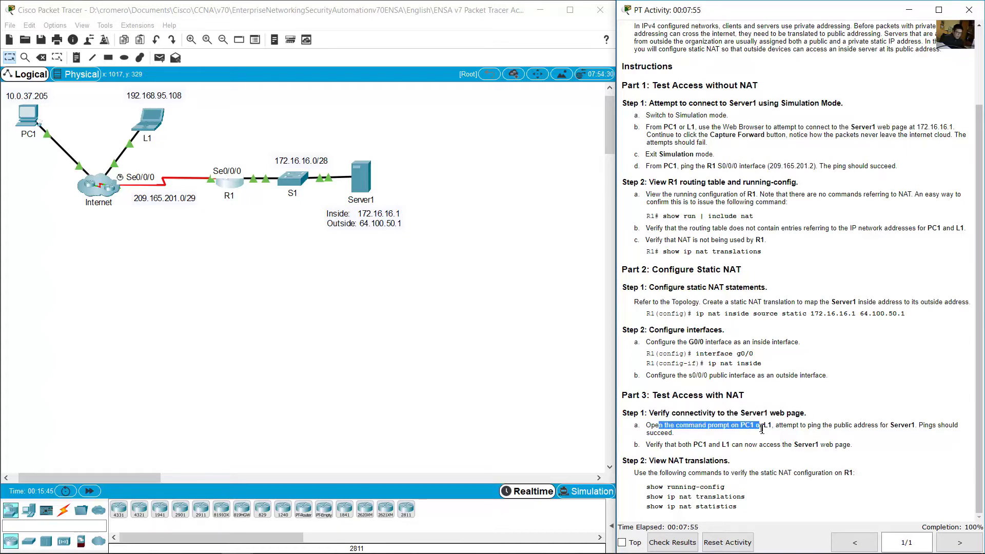
left_click(803, 427)
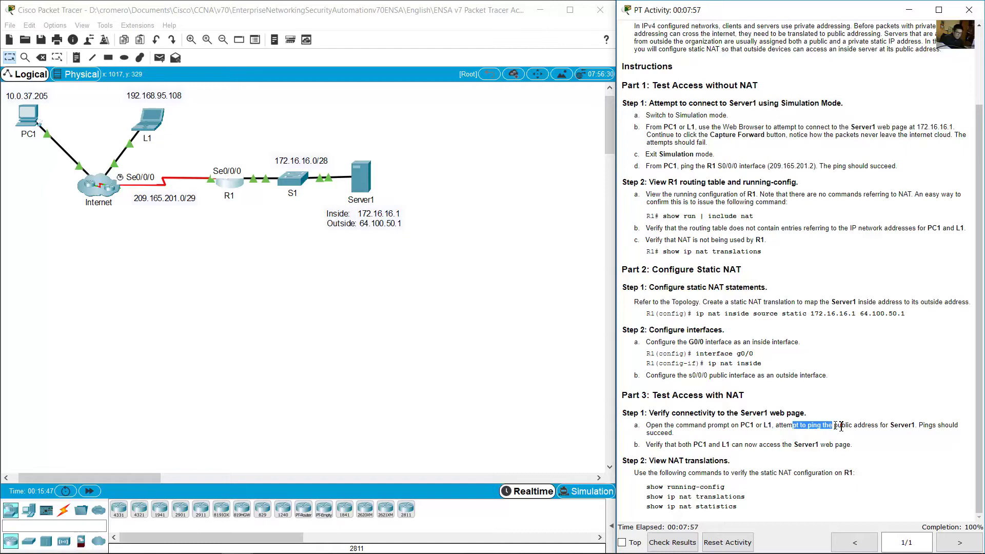
left_click_drag(840, 426, 919, 424)
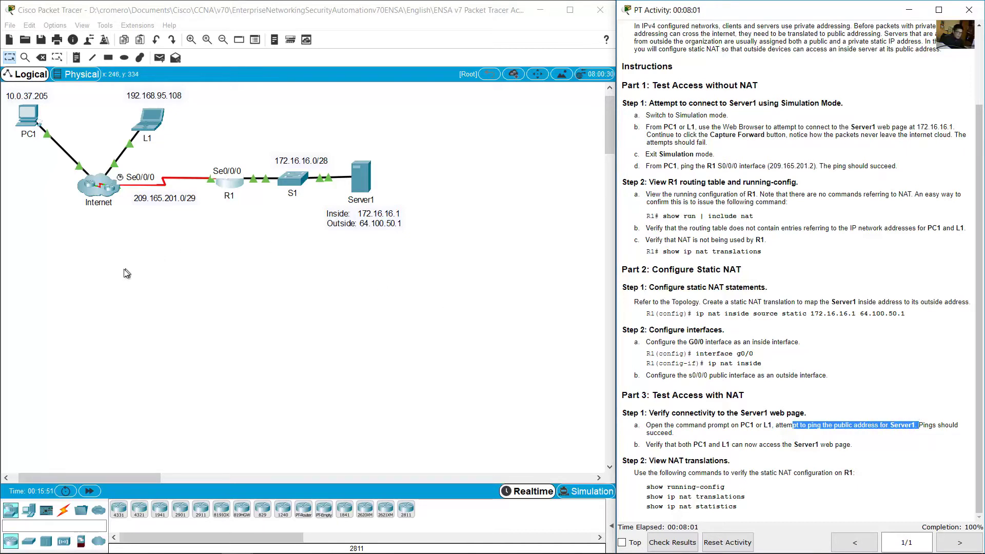
Step: From PC1's command prompt, ping 64.100.50.1 and get 3 of 4 replies
left_click_drag(79, 117, 24, 112)
left_click(25, 112)
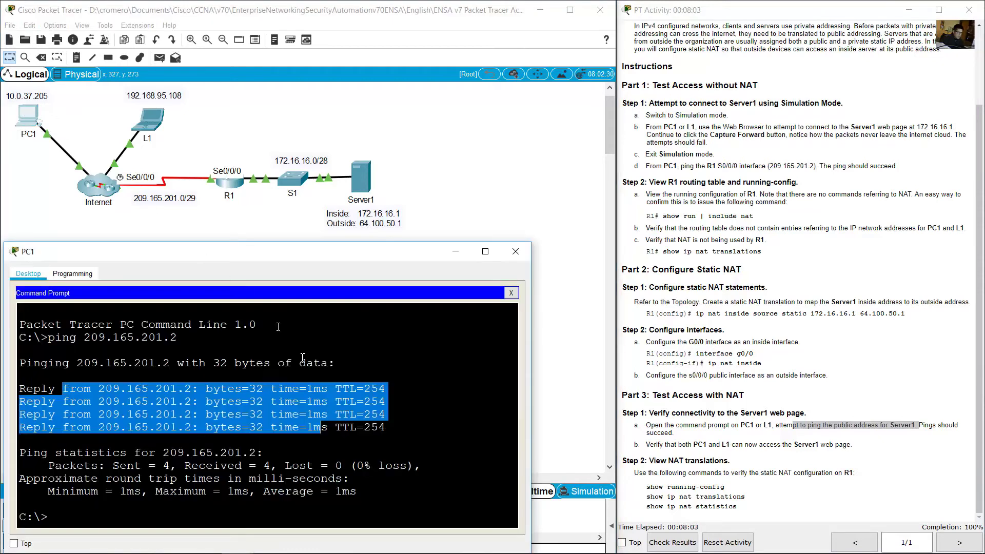
left_click(332, 441)
type("ping")
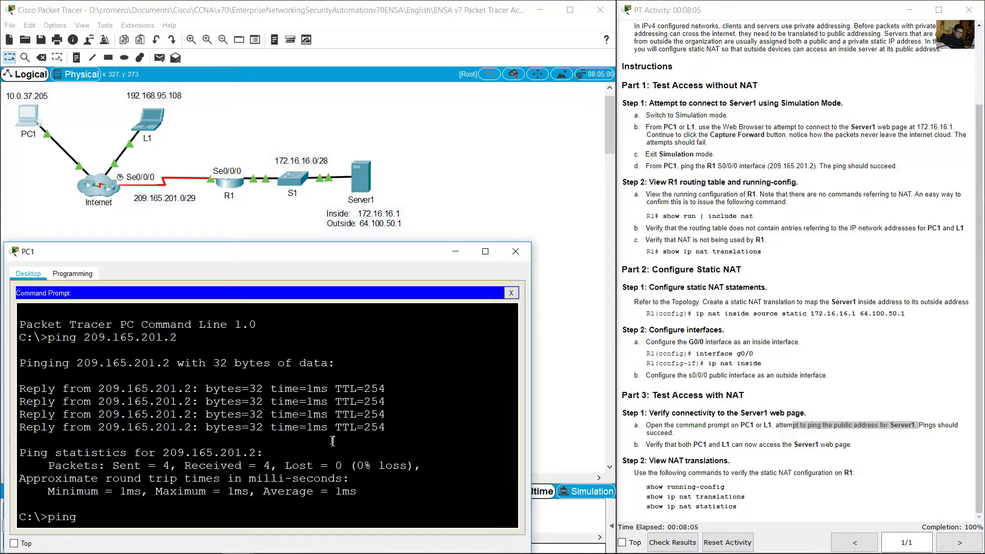
left_click(435, 184)
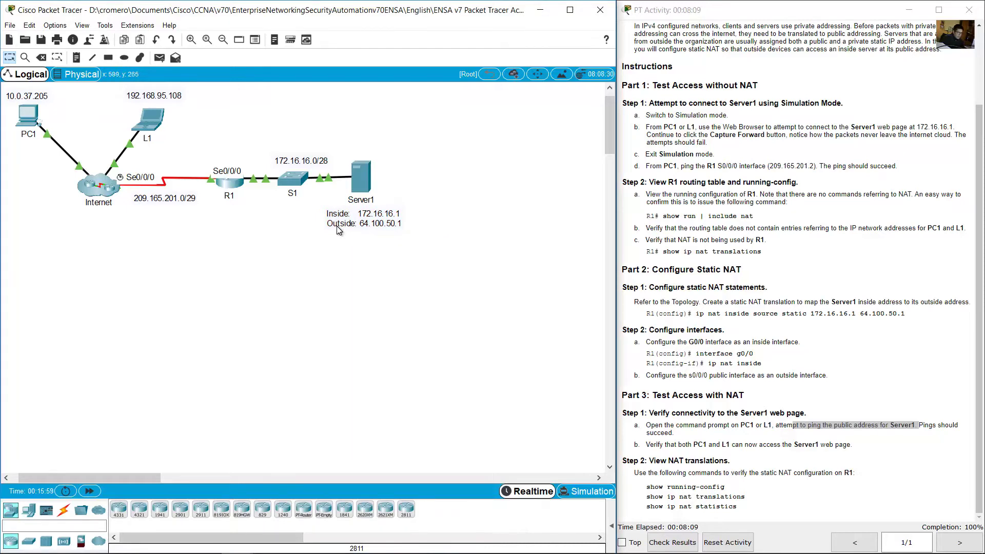
left_click(30, 117)
type("64.10")
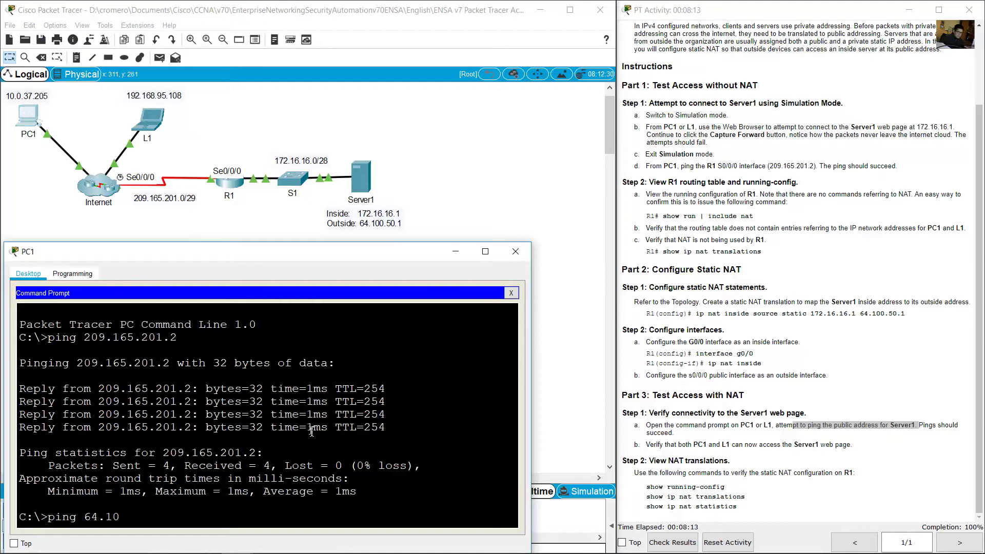
type("0.50.1")
key("Return")
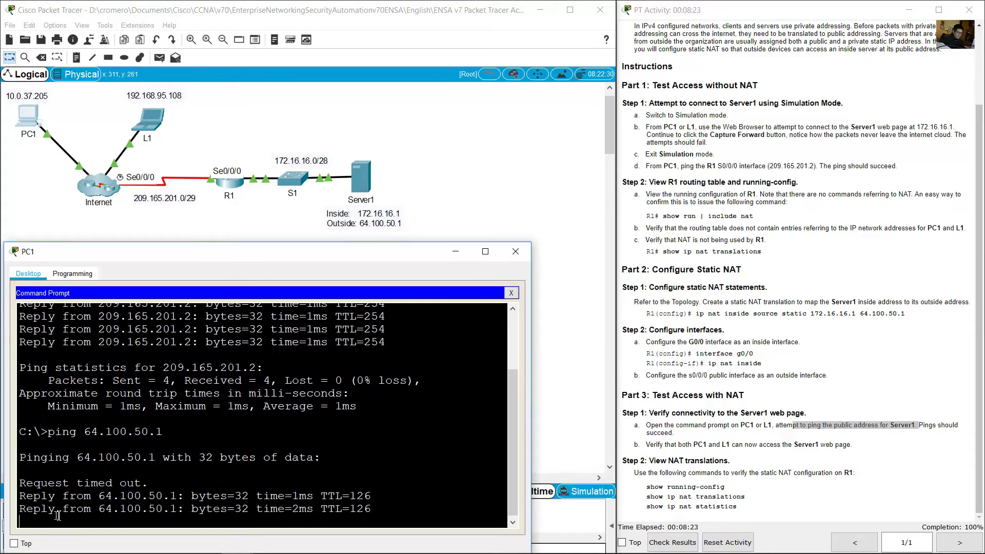
left_click(735, 449)
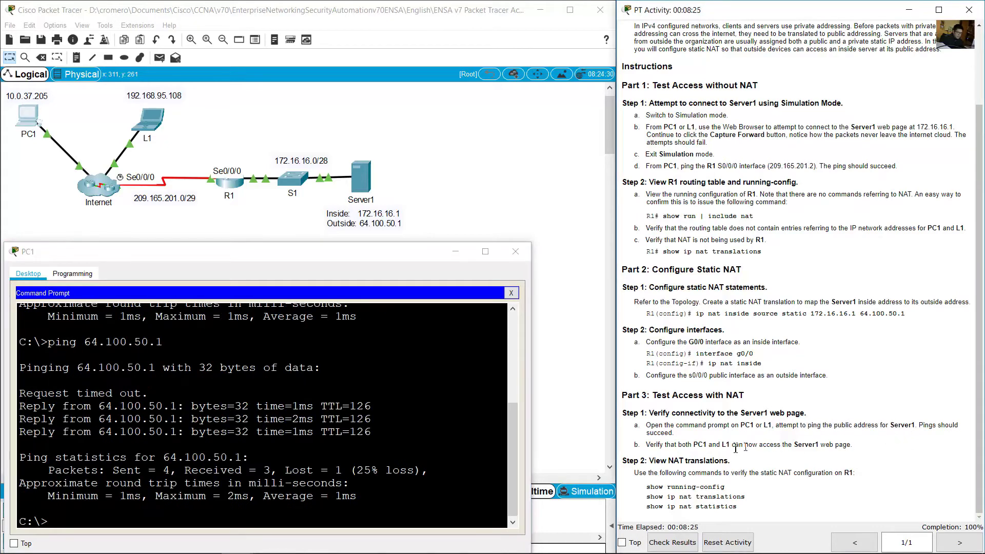
left_click_drag(653, 446, 858, 449)
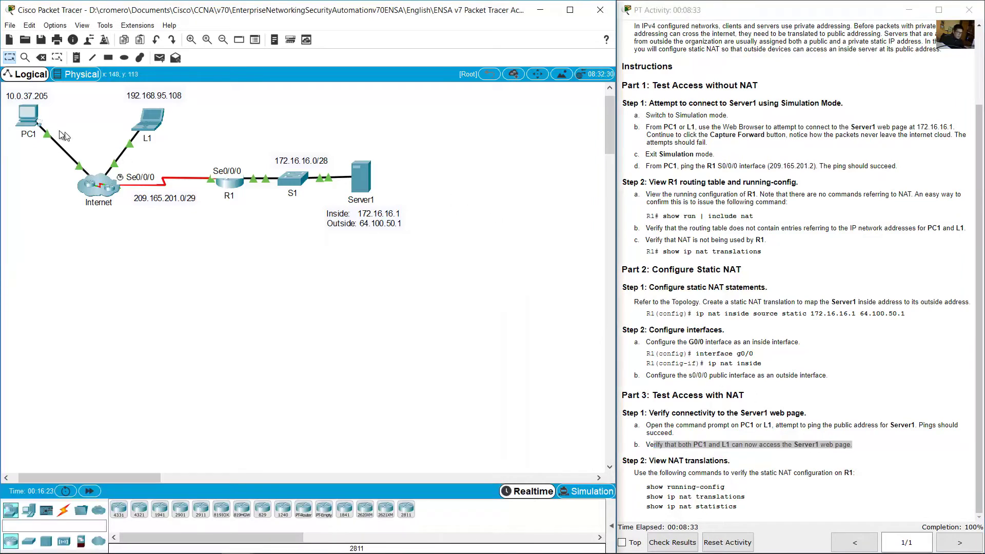
Step: Load Server1's welcome page at 64.100.50.1 in PC1's web browser
left_click(297, 378)
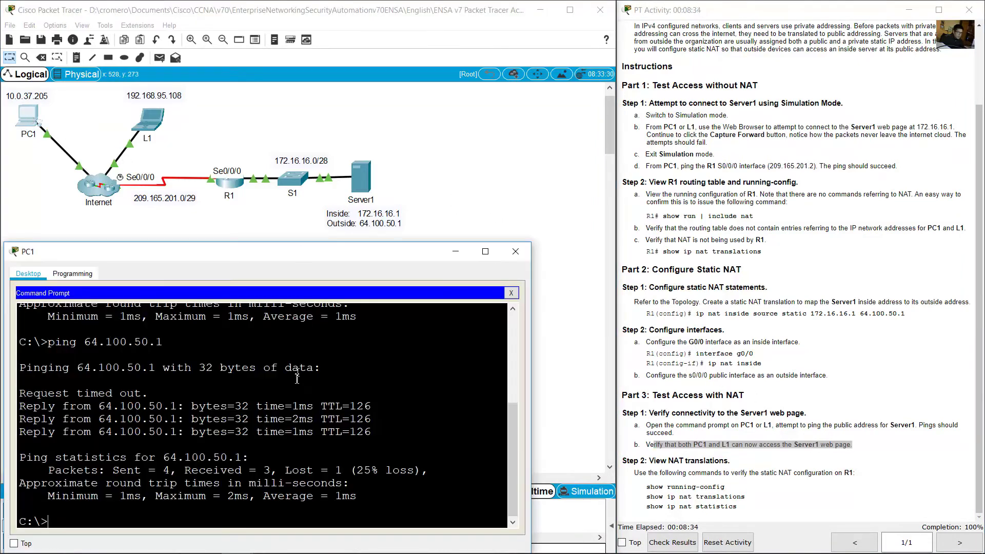
left_click(510, 293)
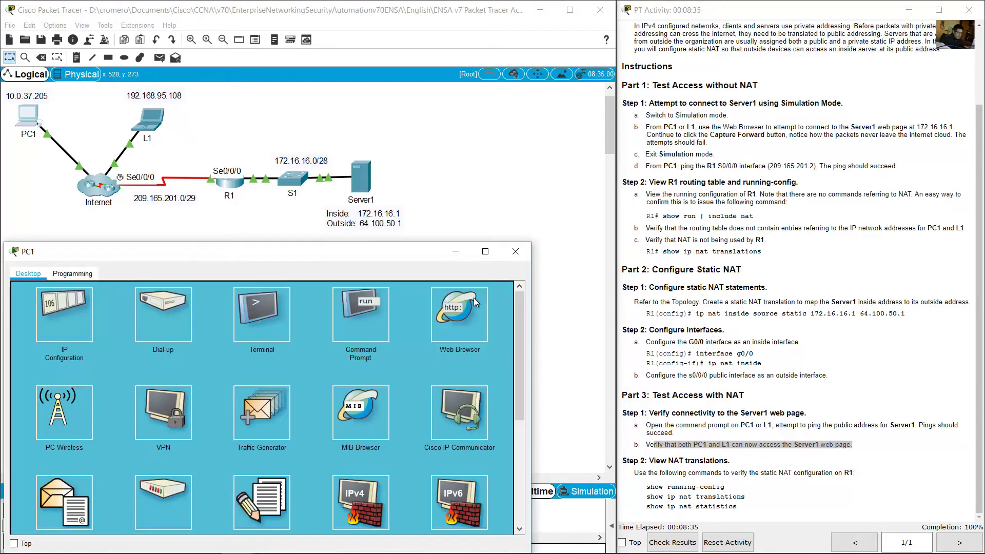
left_click(442, 311)
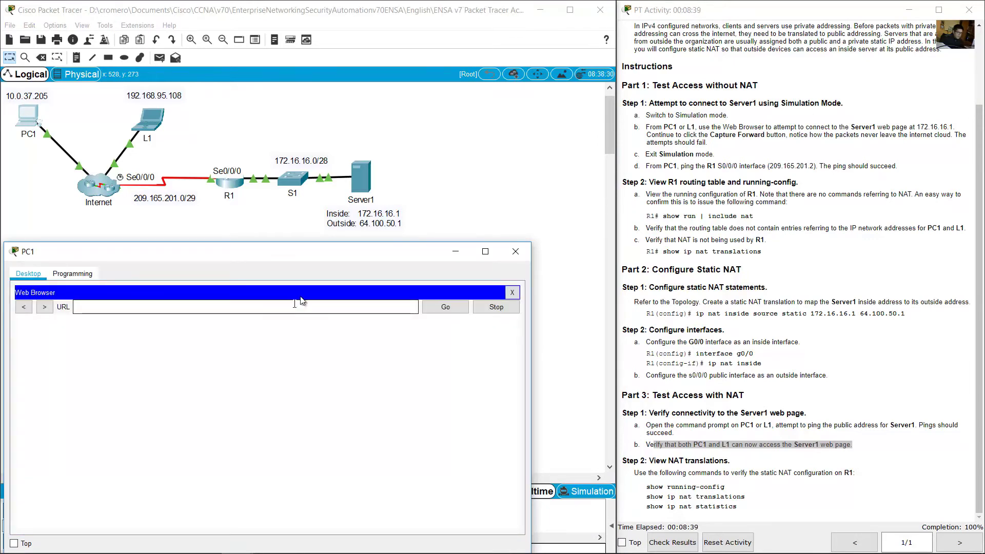
left_click(405, 158)
left_click_drag(401, 125, 361, 224)
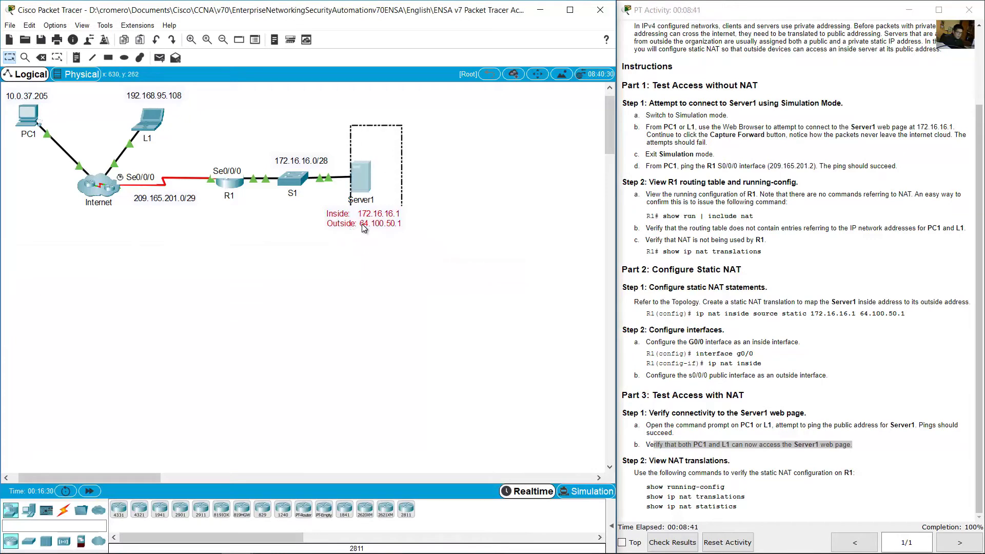
left_click(28, 115)
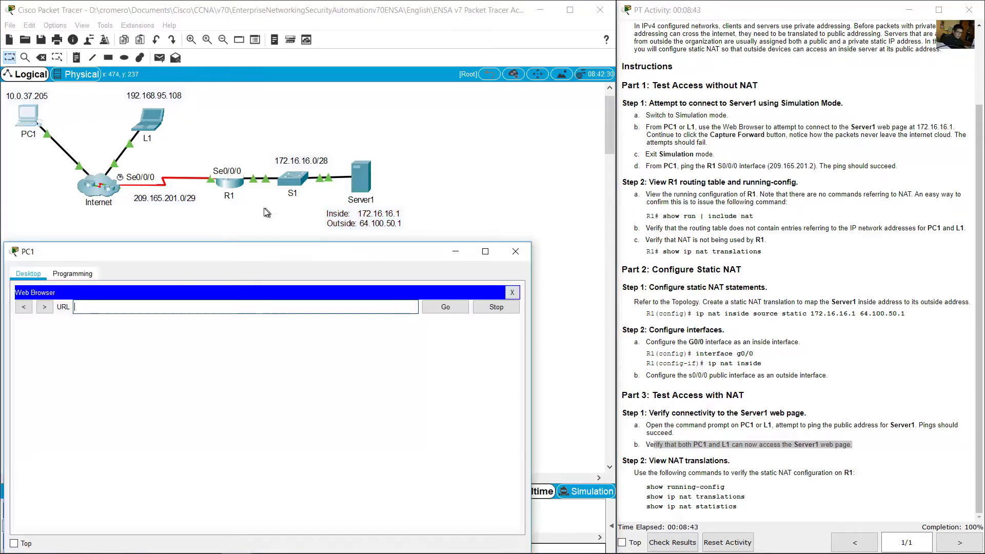
type("64.100.50.1")
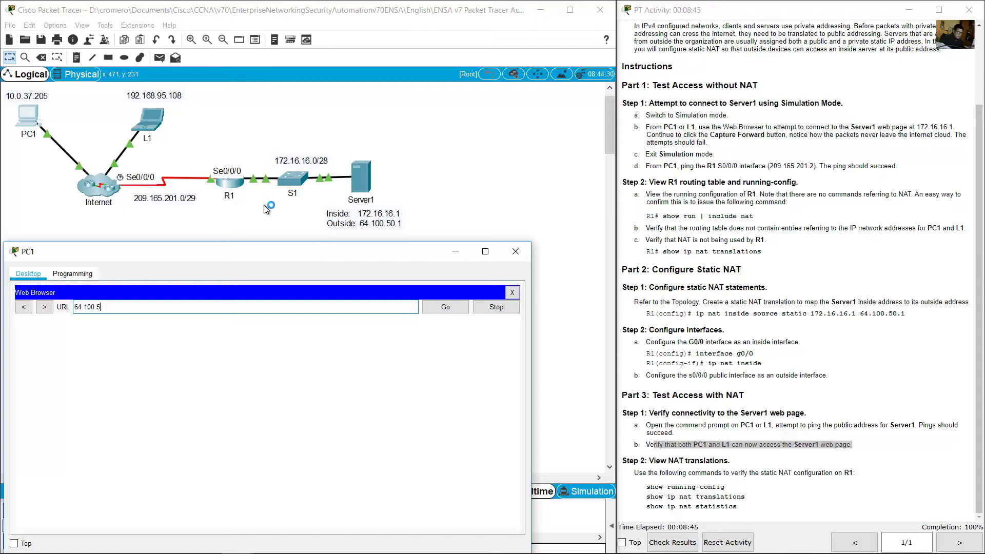
left_click(445, 307)
left_click_drag(245, 329, 304, 351)
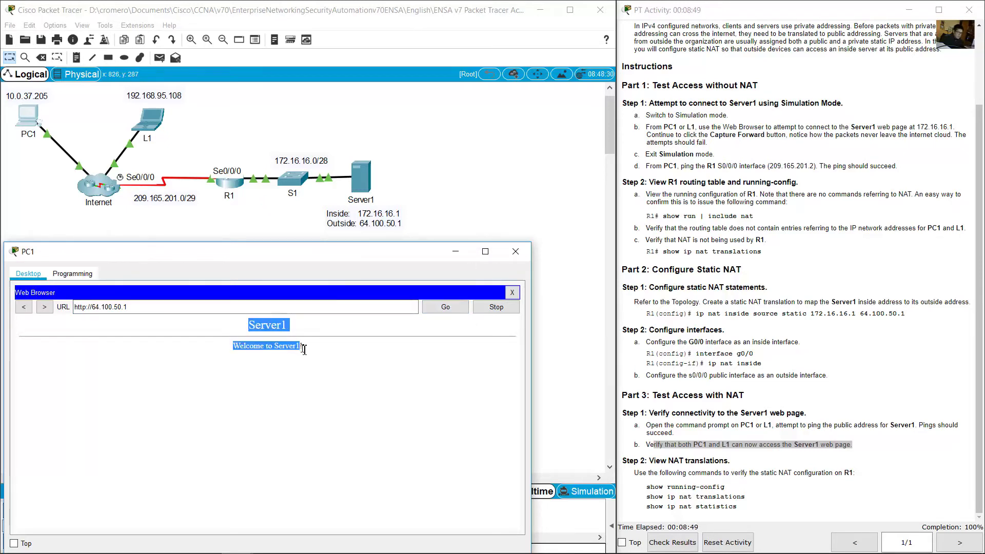
left_click(330, 358)
left_click(245, 127)
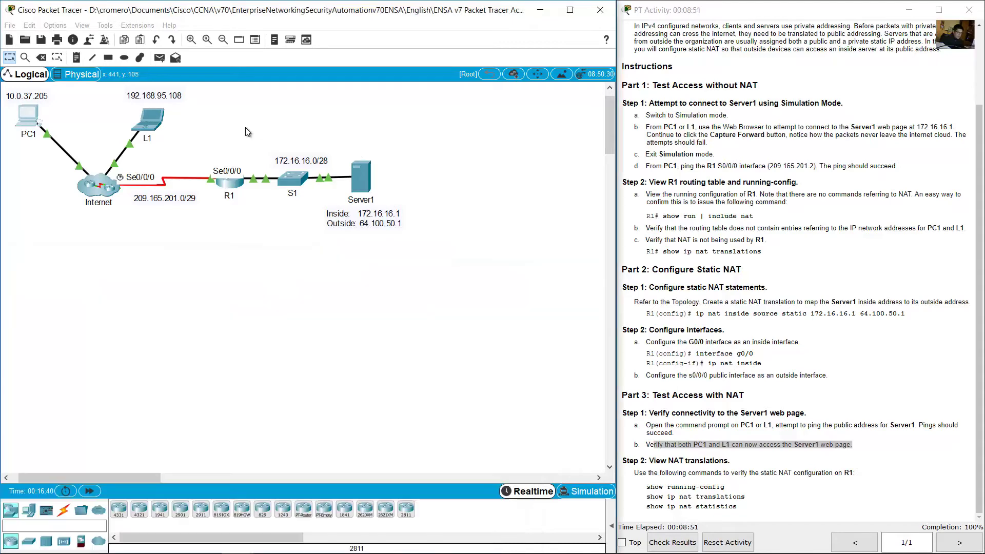
Step: Load Server1's page at 64.100.50.1 in L1's web browser, then close L1's window
left_click(154, 121)
left_click_drag(413, 128, 81, 259)
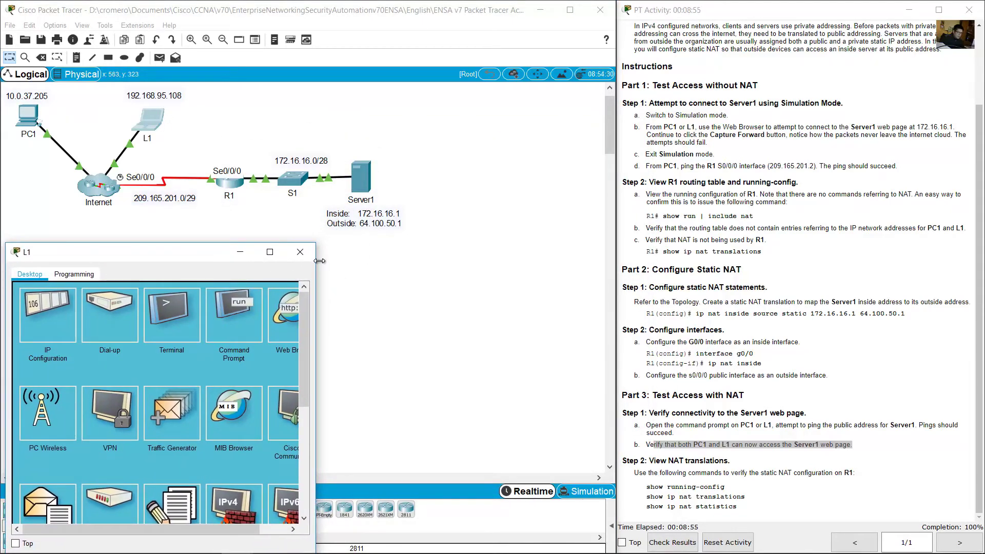
left_click_drag(315, 264, 556, 266)
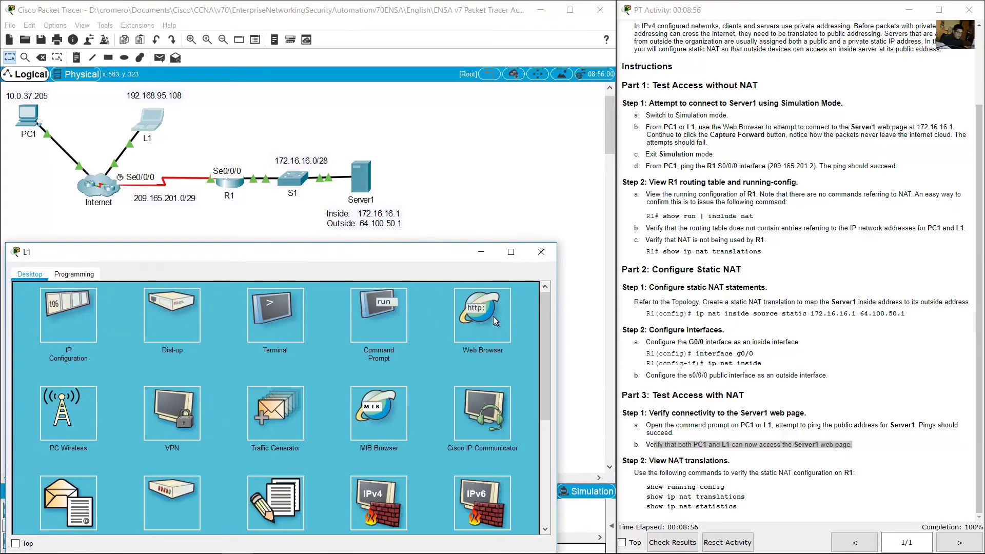
left_click(493, 316)
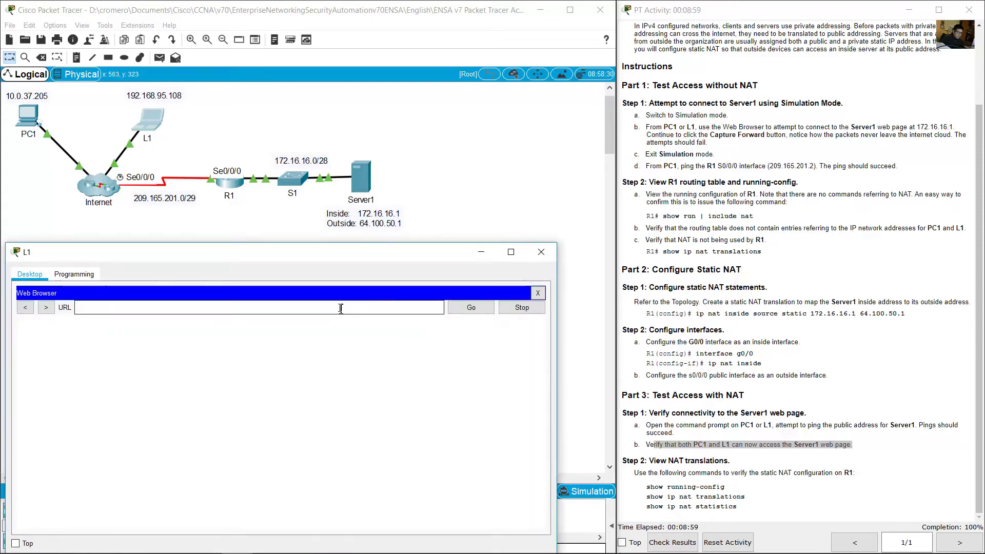
type("64.100.50.1")
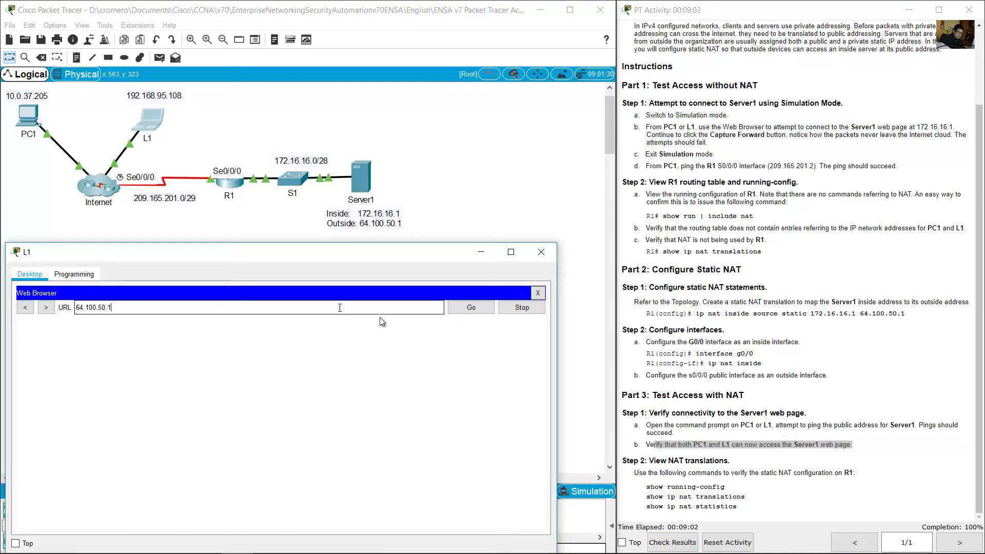
left_click(474, 308)
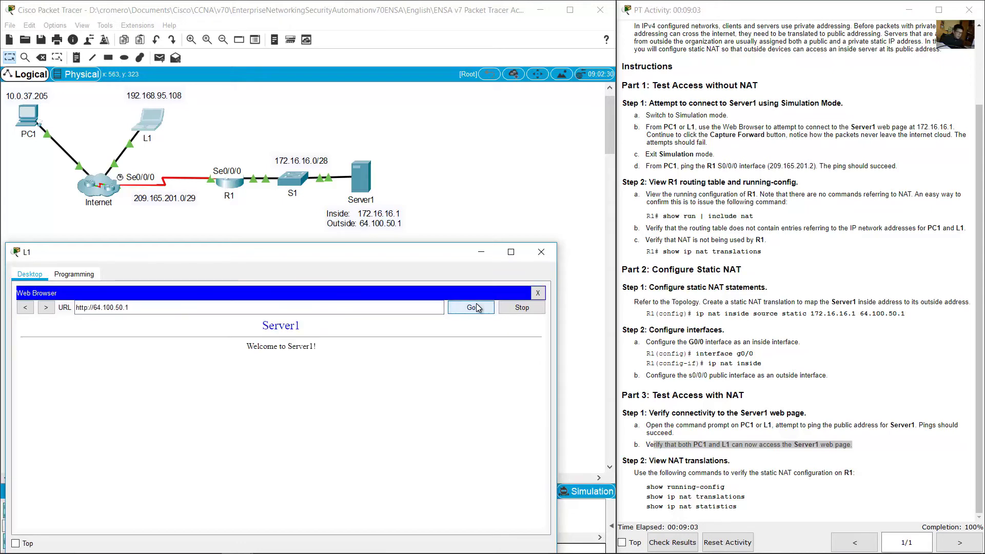
double_click(294, 326)
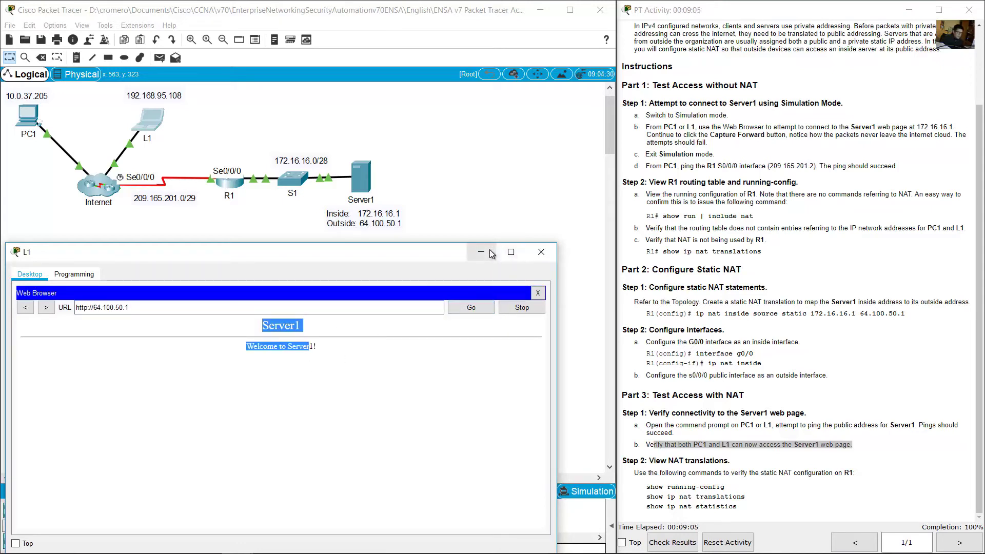
left_click(541, 252)
left_click(680, 461)
Step: Review the verification commands: show running-config, show ip nat translations, show ip nat statistics
left_click_drag(657, 461, 728, 461)
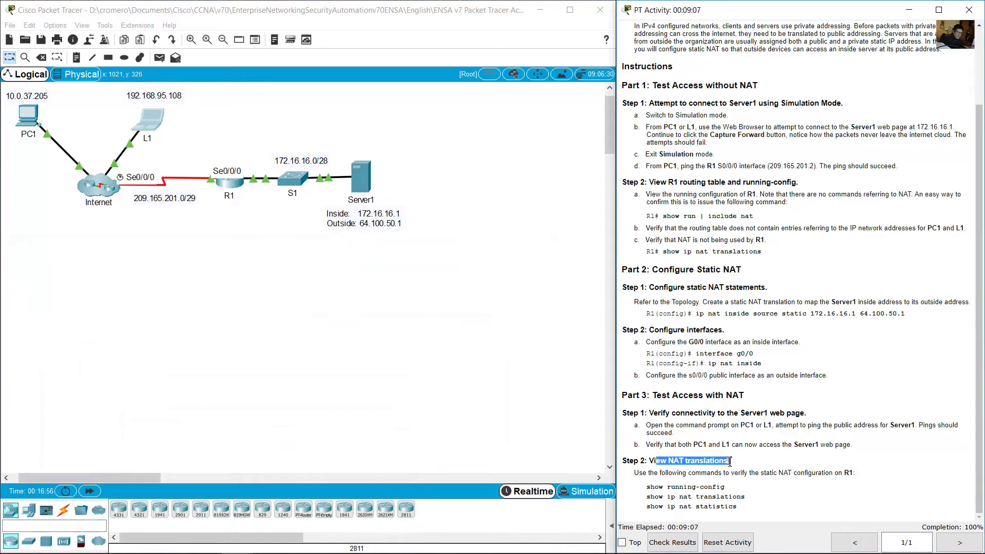
left_click_drag(642, 473, 764, 475)
left_click(759, 488)
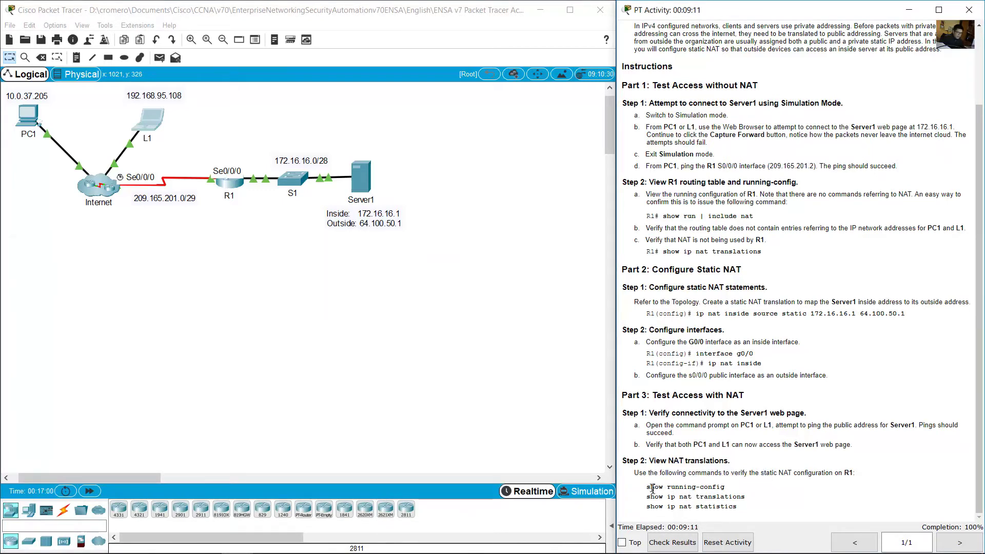
left_click_drag(650, 488, 737, 491)
left_click_drag(651, 497, 745, 497)
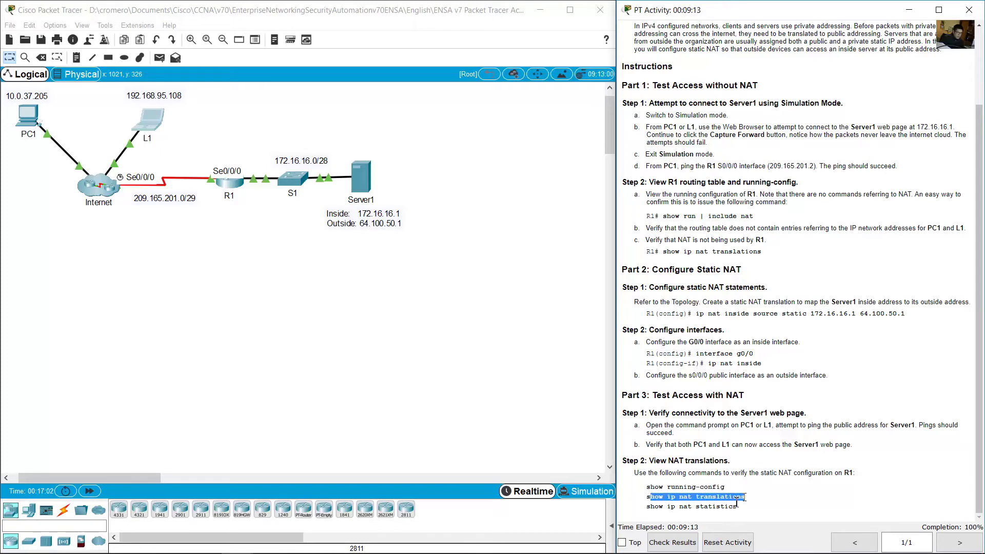
left_click_drag(656, 507, 737, 508)
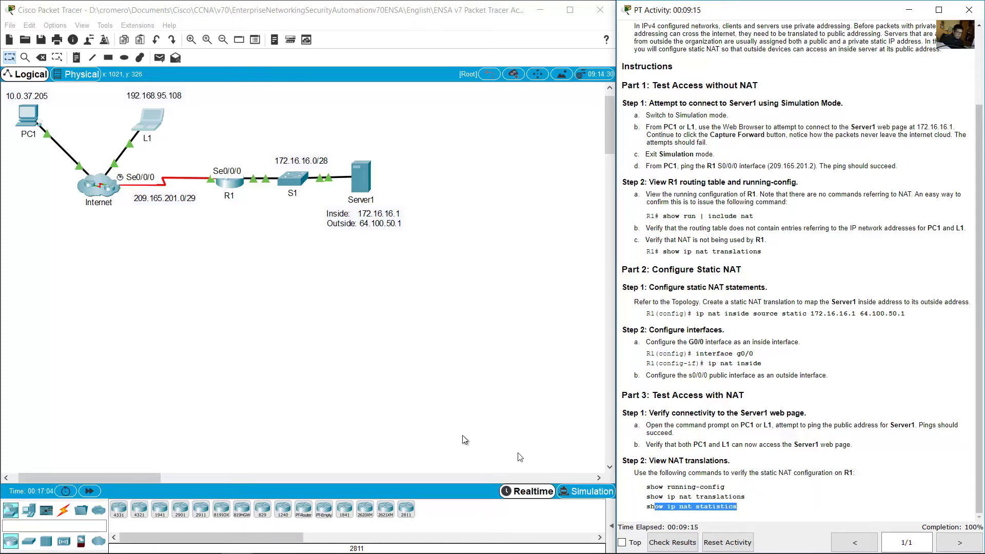
left_click(301, 369)
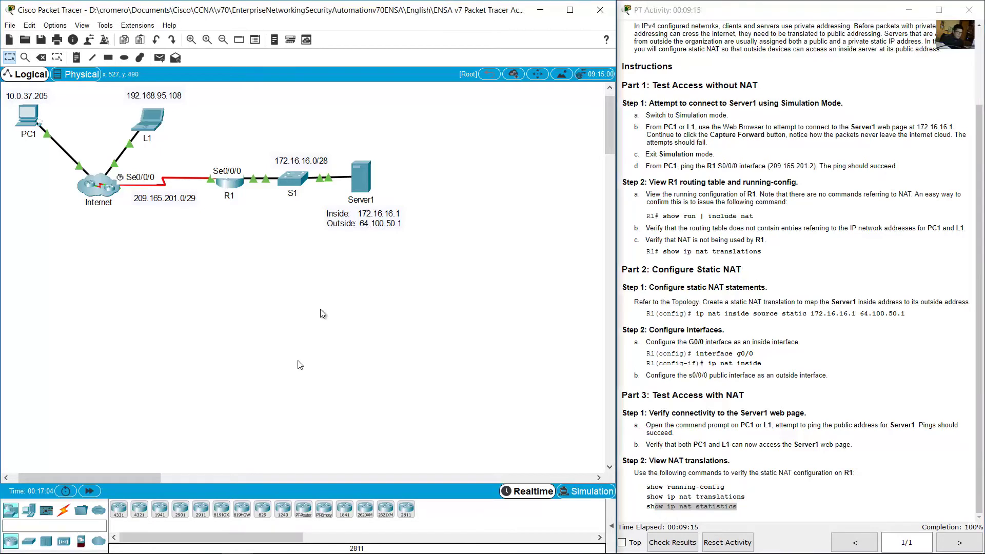
Step: In R1's CLI, enter 'end' to return to the R1# prompt
left_click(226, 184)
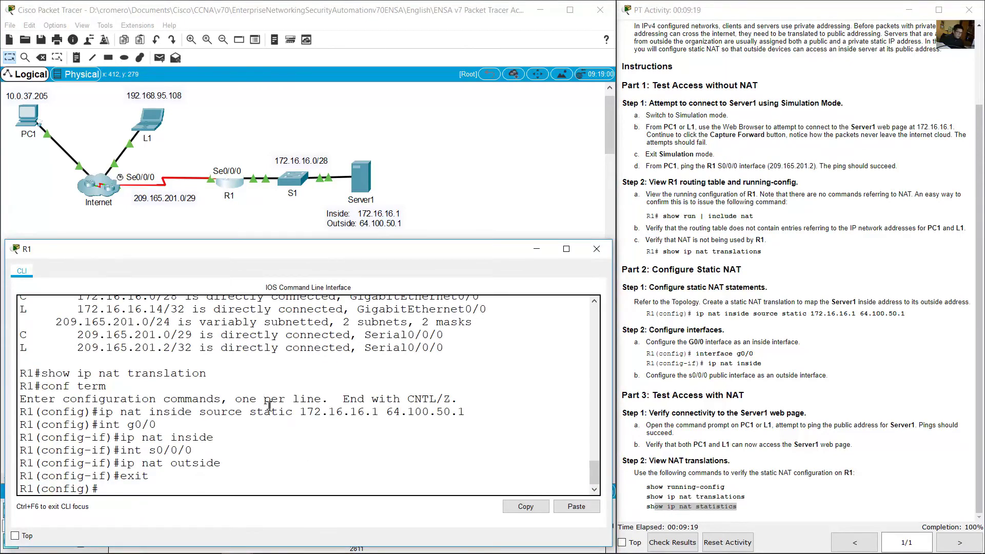
type("end")
key("Return")
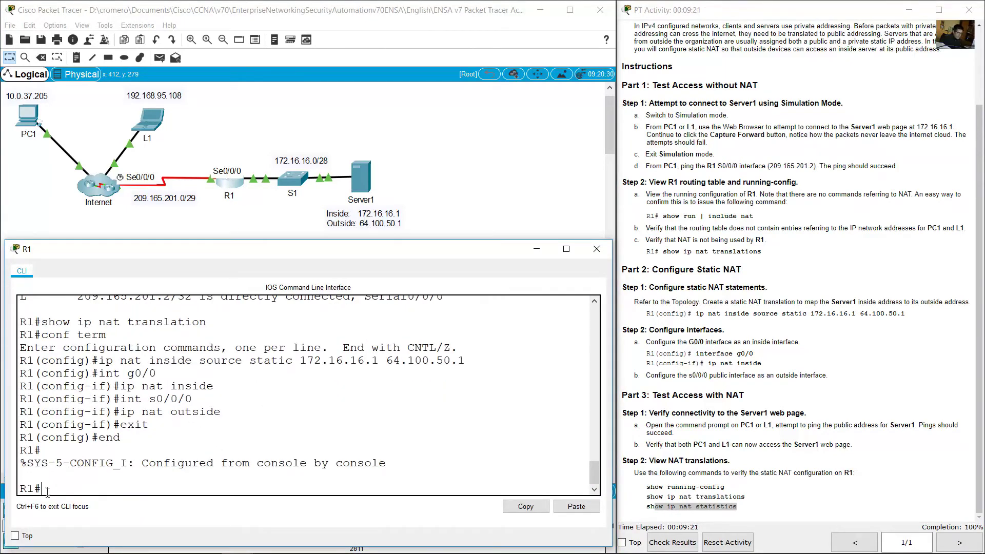
Step: Run 'show run' and find 'ip nat outside' on Serial0/0/0 and 'ip nat inside' on GigabitEthernet0/0
type("show run")
key("Return")
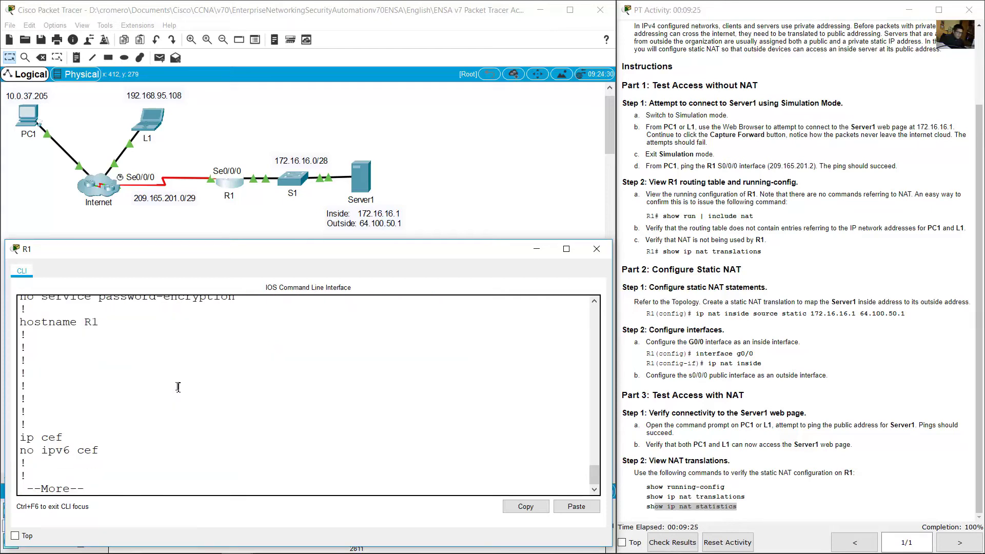
scroll(231, 410, "up", 2)
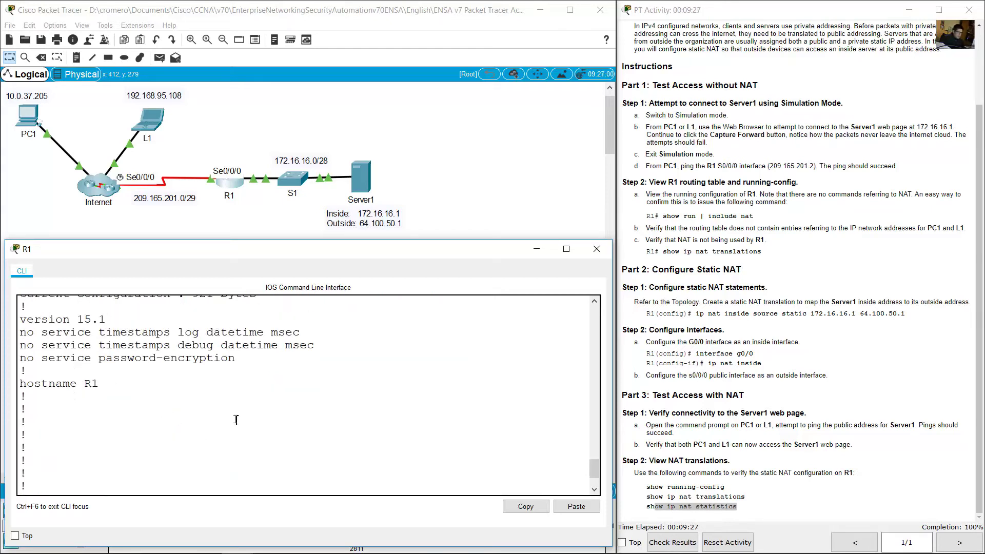
scroll(233, 415, "down", 2)
key("space")
key("space")
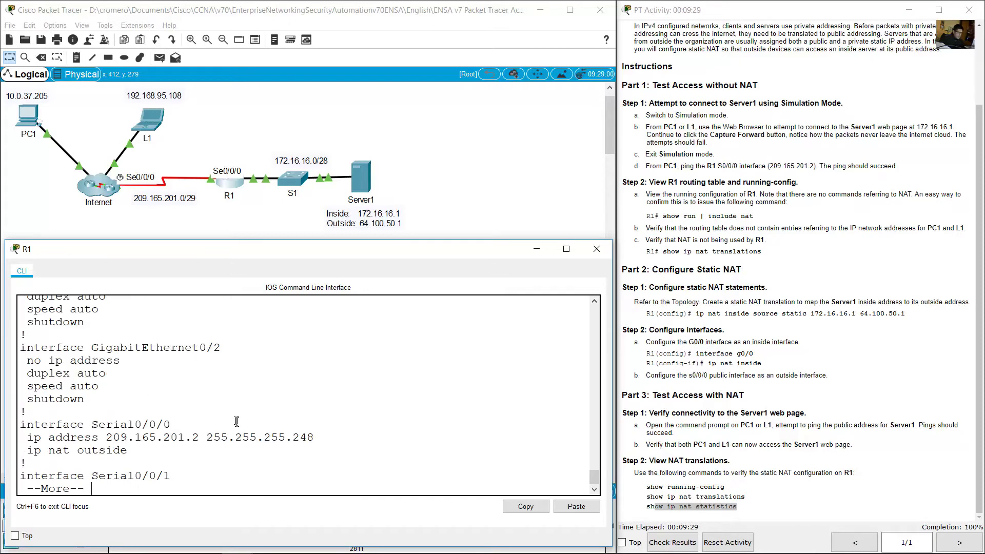
key("space")
scroll(229, 421, "up", 5)
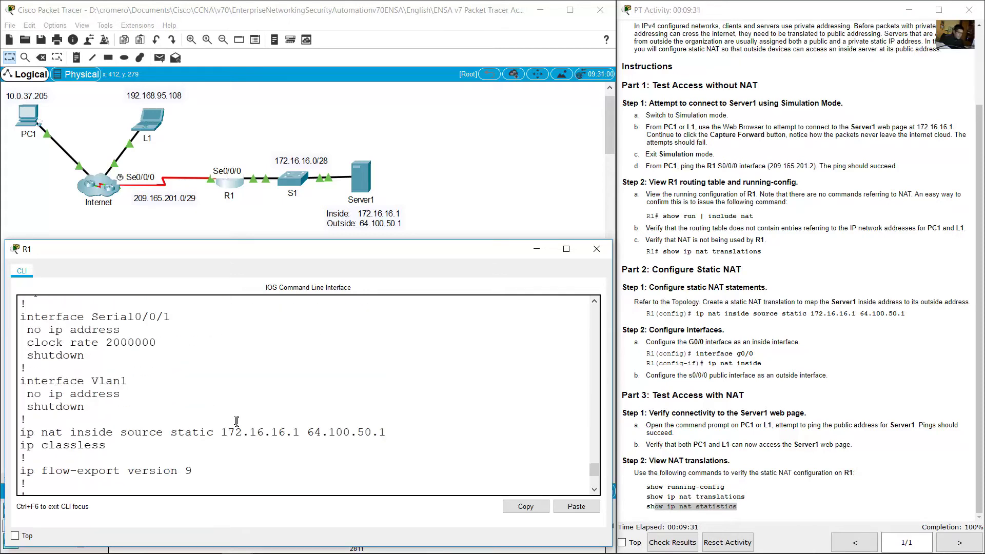
left_click_drag(43, 359, 167, 359)
left_click_drag(27, 384, 120, 383)
scroll(129, 389, "up", 5)
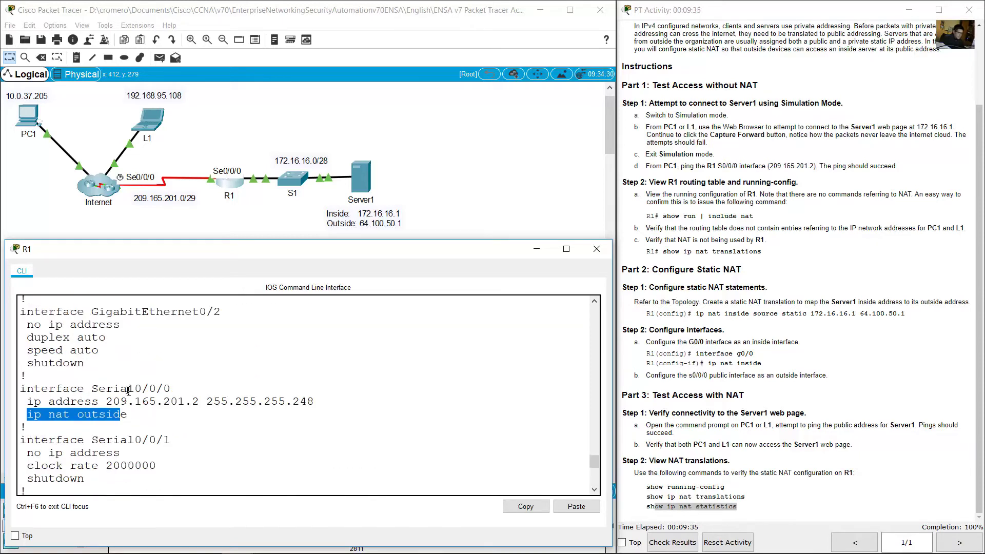
left_click_drag(92, 312, 237, 314)
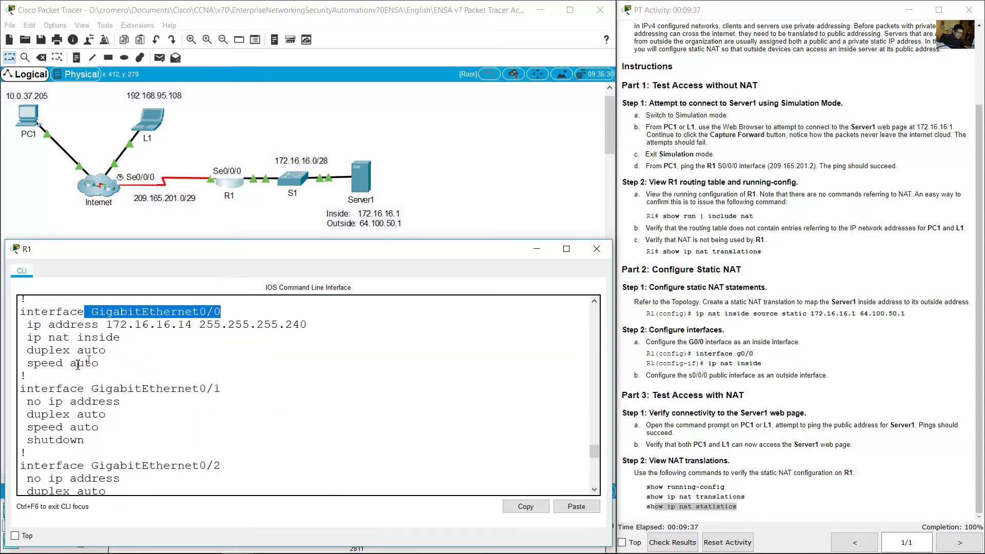
left_click_drag(27, 339, 136, 340)
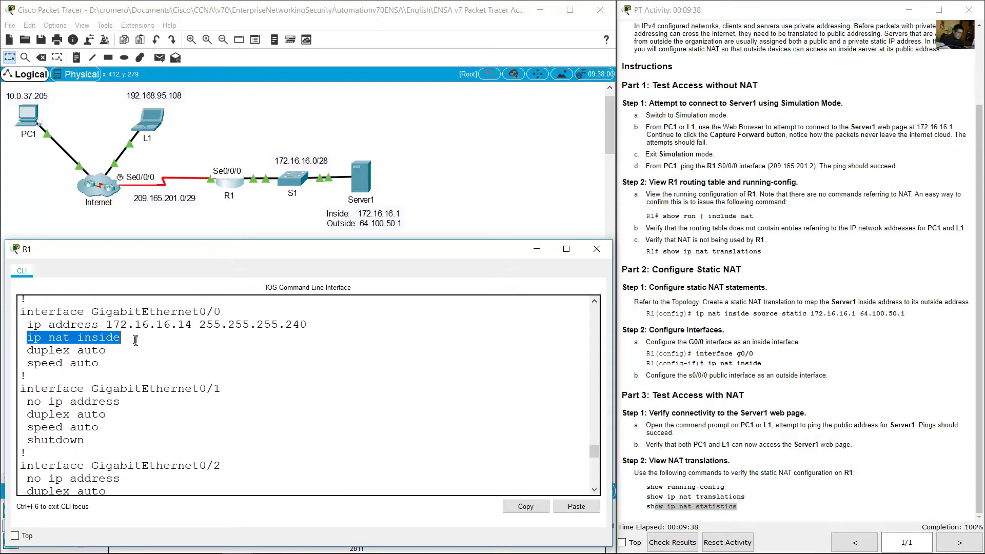
Step: Locate the static NAT source statement mapping 172.16.16.1 to 64.100.50.1
left_click(281, 118)
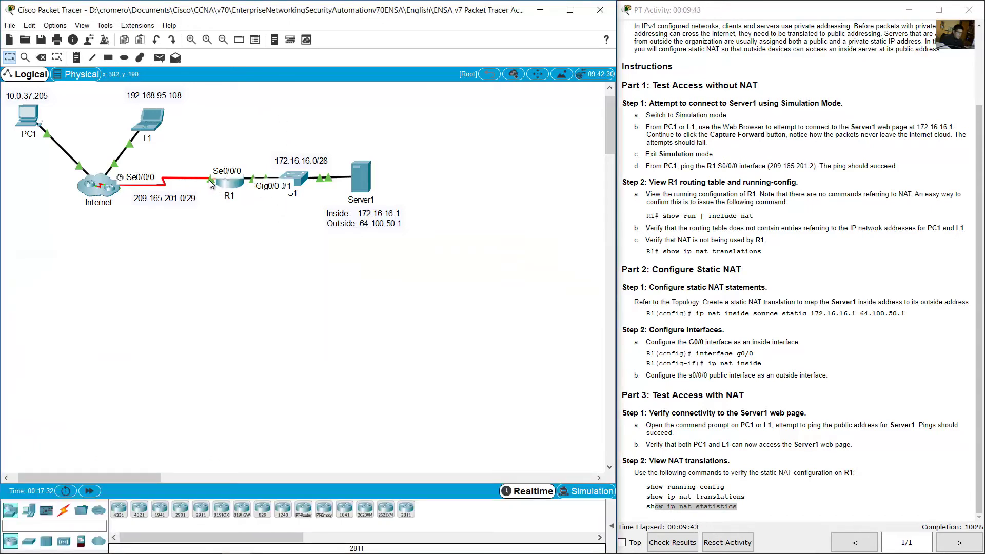
left_click(232, 185)
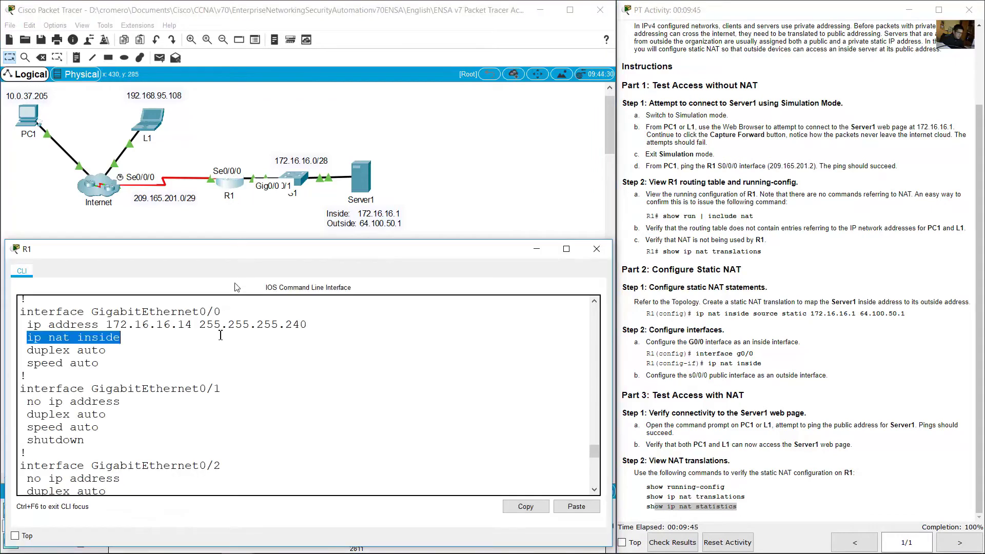
left_click(198, 408)
scroll(193, 402, "down", 10)
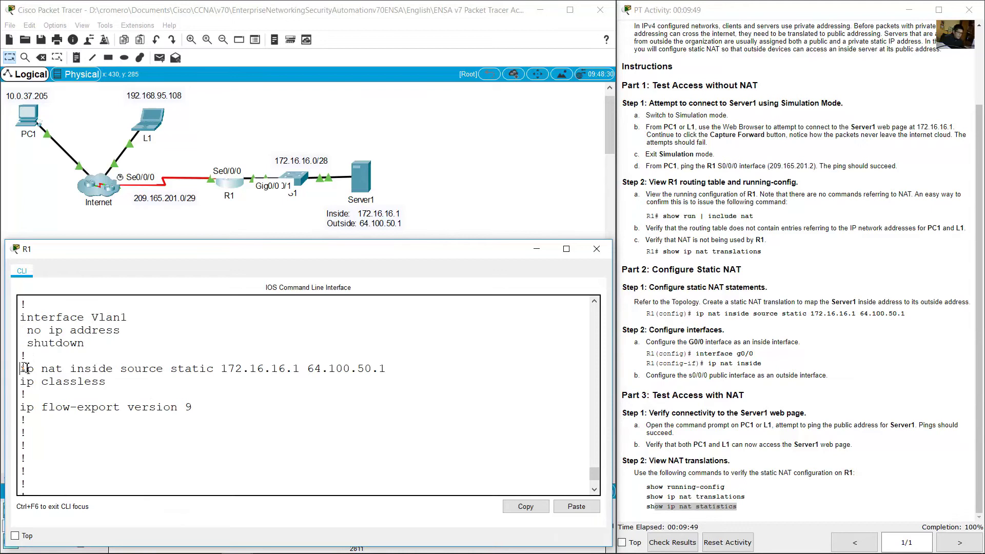
left_click_drag(23, 367, 300, 369)
left_click(280, 369)
left_click_drag(228, 369, 385, 369)
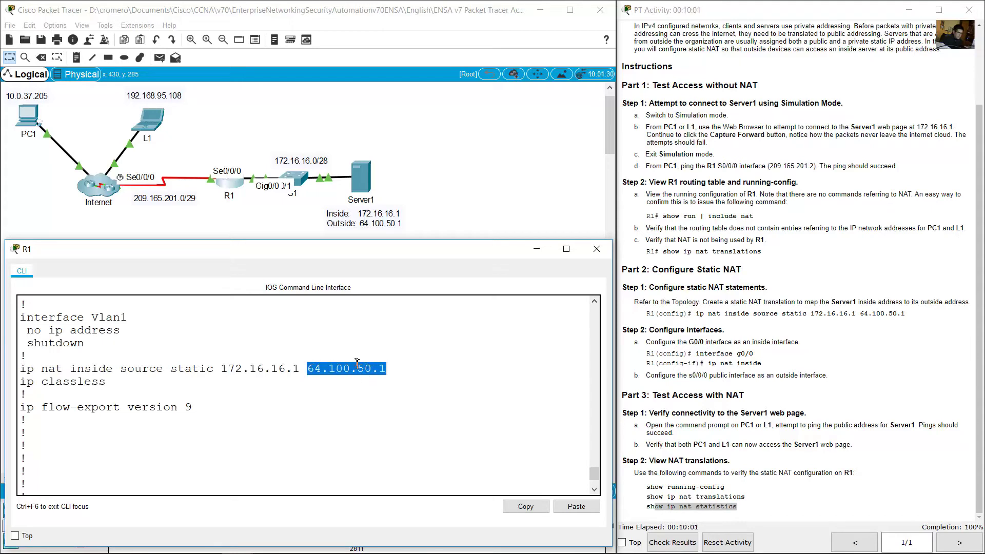
left_click(310, 396)
scroll(282, 410, "down", 2)
Step: Run 'show run | include nat' to list the inside, outside and static NAT lines, then begin typing the translations query
key("space")
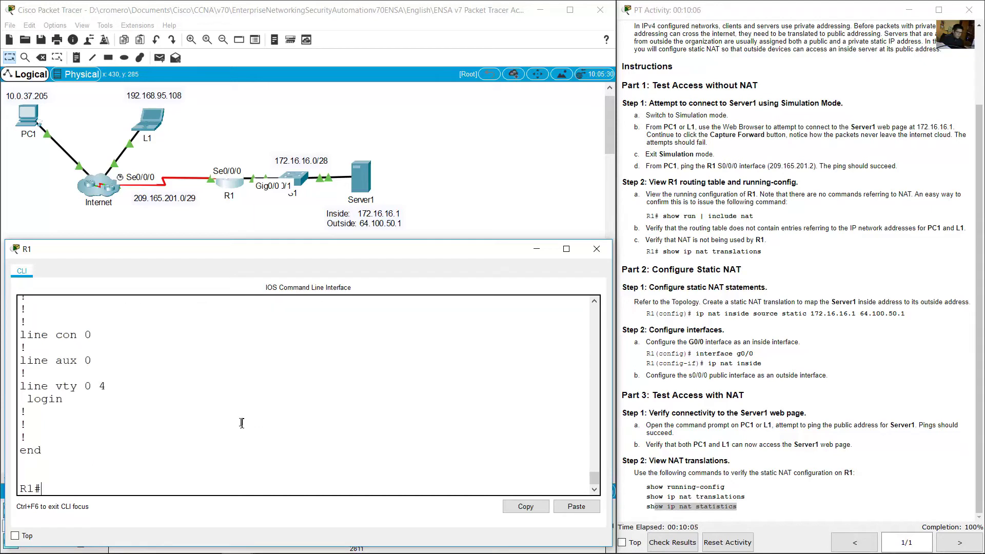
type("show run | include")
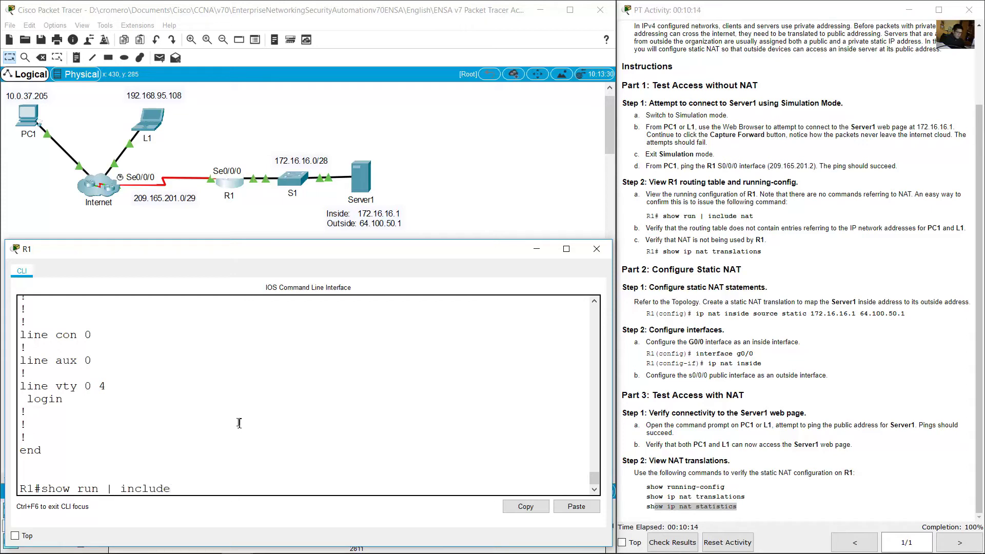
type(" nat")
key("Return")
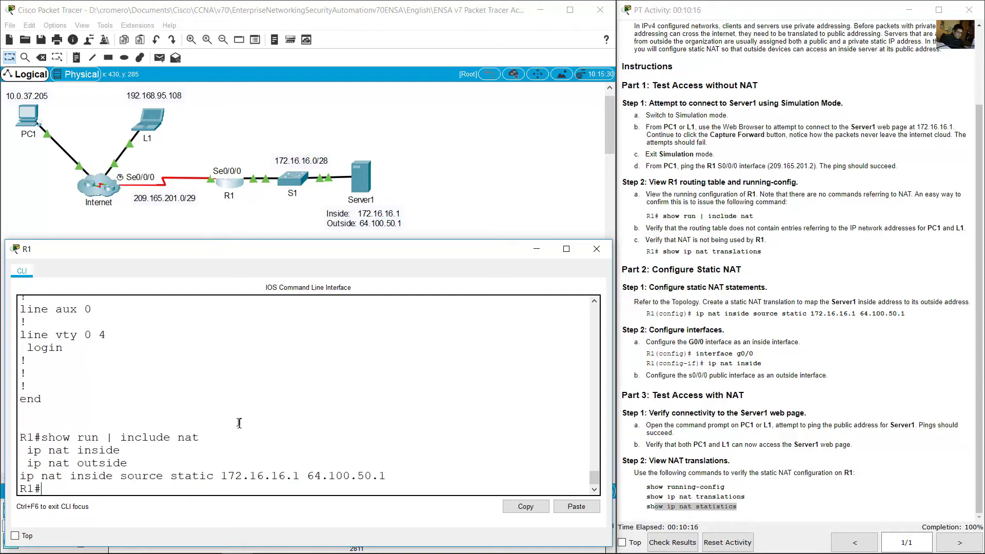
left_click_drag(26, 451, 133, 456)
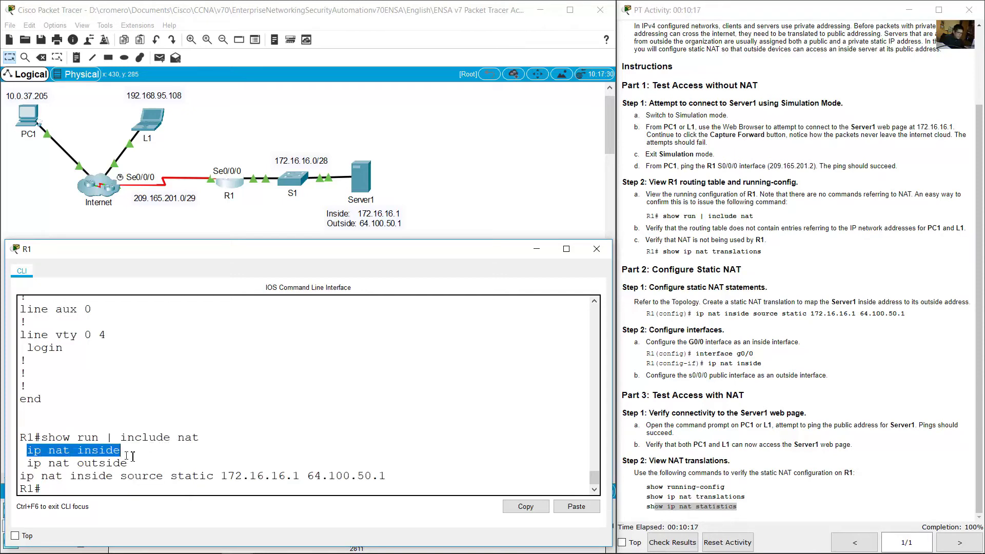
left_click_drag(31, 464, 120, 451)
left_click(69, 474)
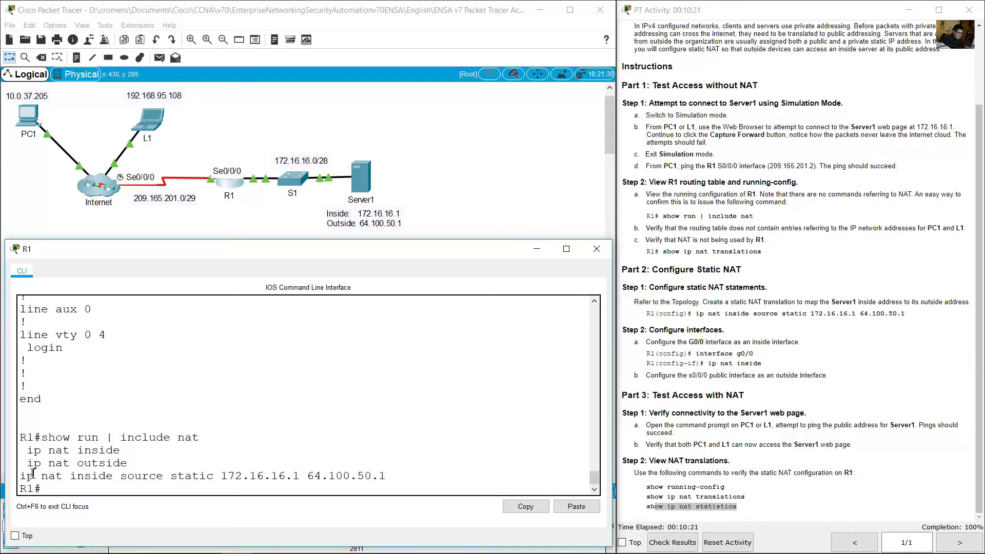
left_click_drag(27, 476, 402, 477)
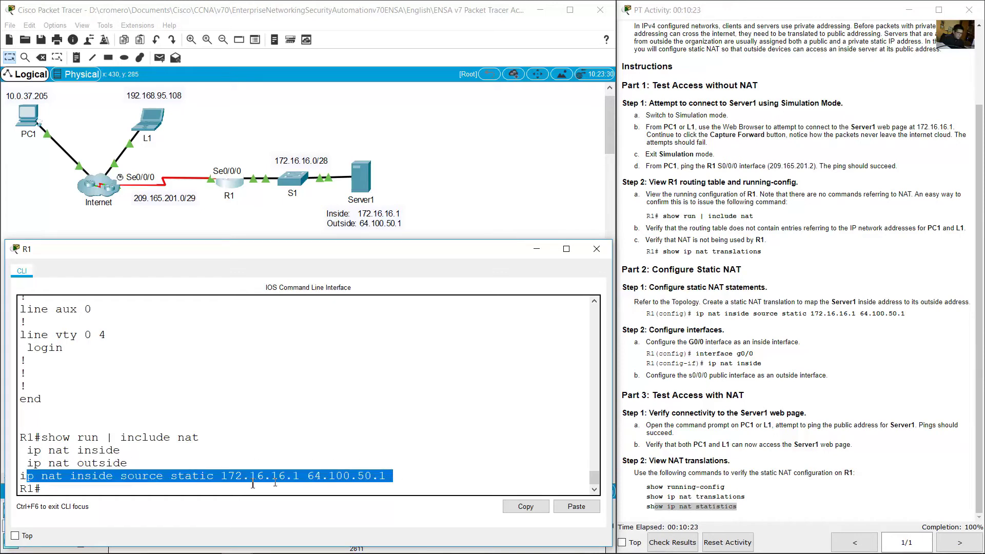
left_click(181, 476)
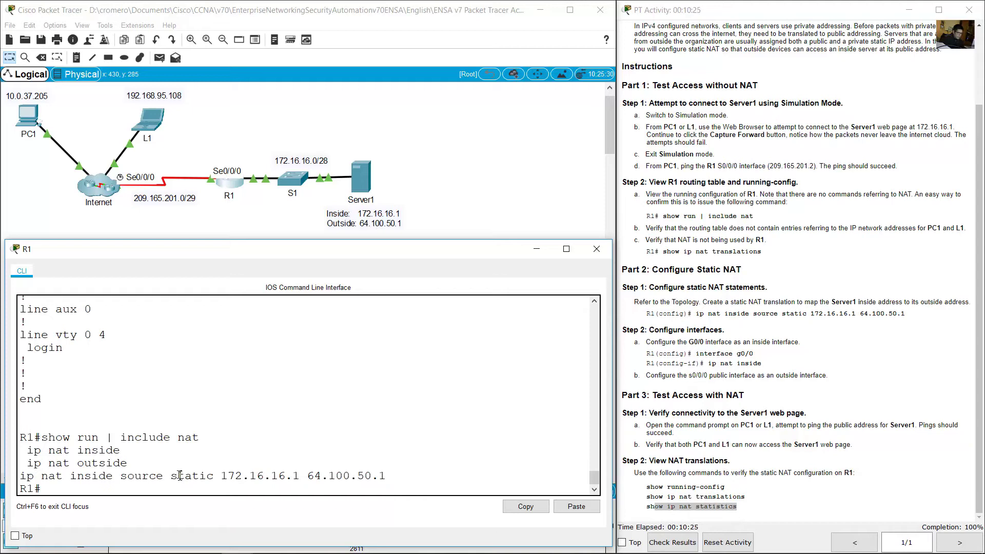
left_click_drag(179, 476, 220, 474)
left_click(288, 443)
type("show ip rn nat translation")
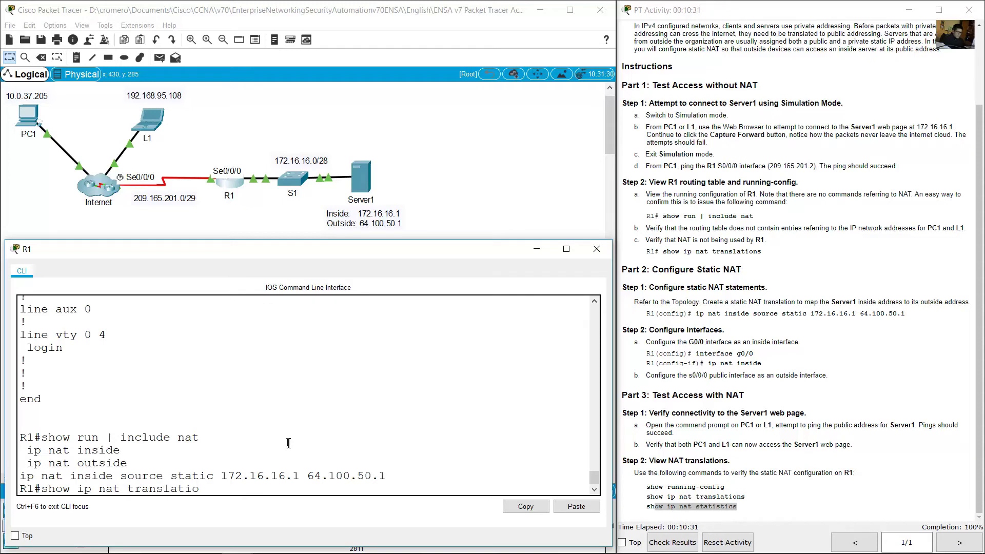
Step: Run 'show ip nat translation' and find inside global 64.100.50.1 mapped to inside local 172.16.16.1
key("Return")
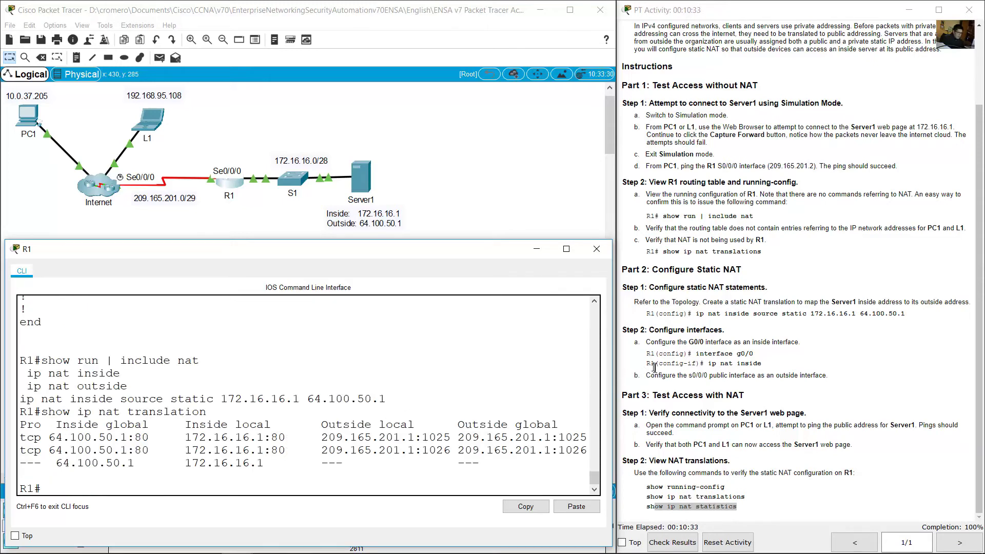
left_click_drag(616, 354, 632, 354)
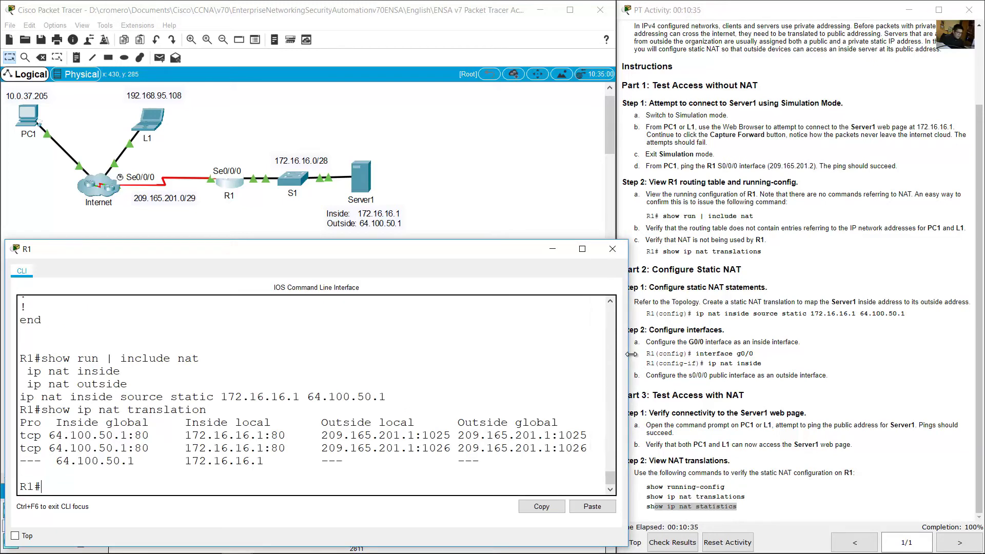
left_click(309, 421)
left_click_drag(49, 435, 136, 434)
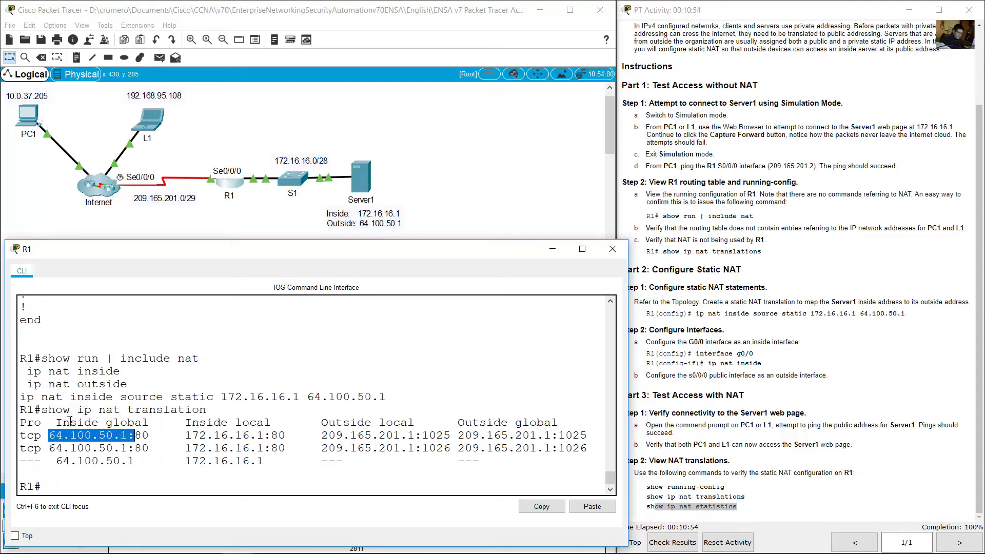
left_click_drag(62, 422, 142, 423)
left_click_drag(49, 435, 127, 435)
left_click_drag(186, 423, 265, 433)
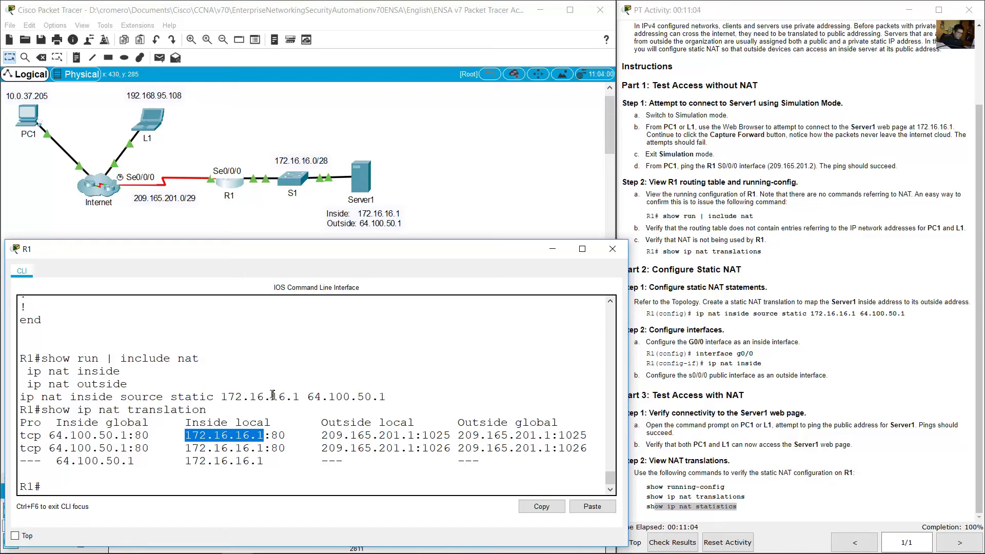
left_click(437, 206)
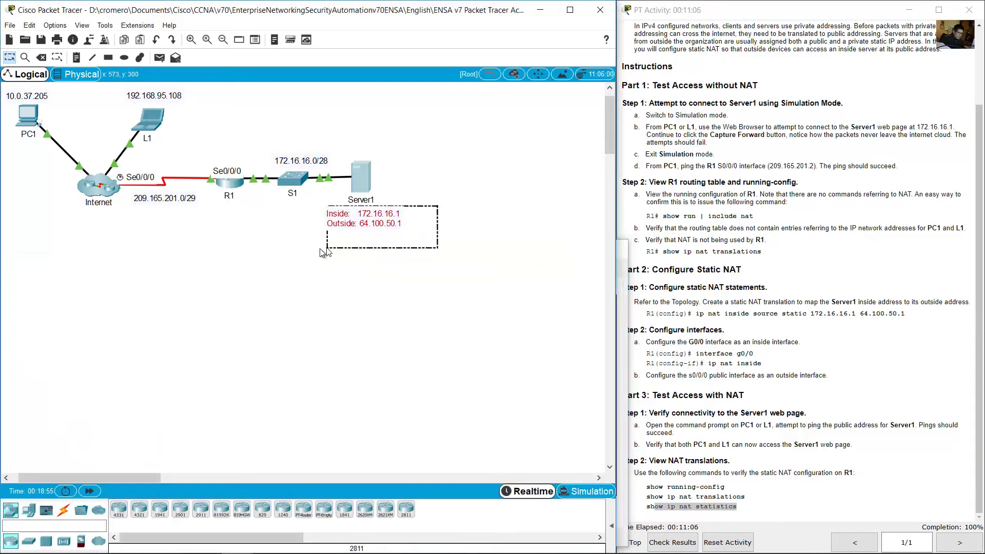
left_click_drag(437, 205, 308, 250)
left_click(396, 226)
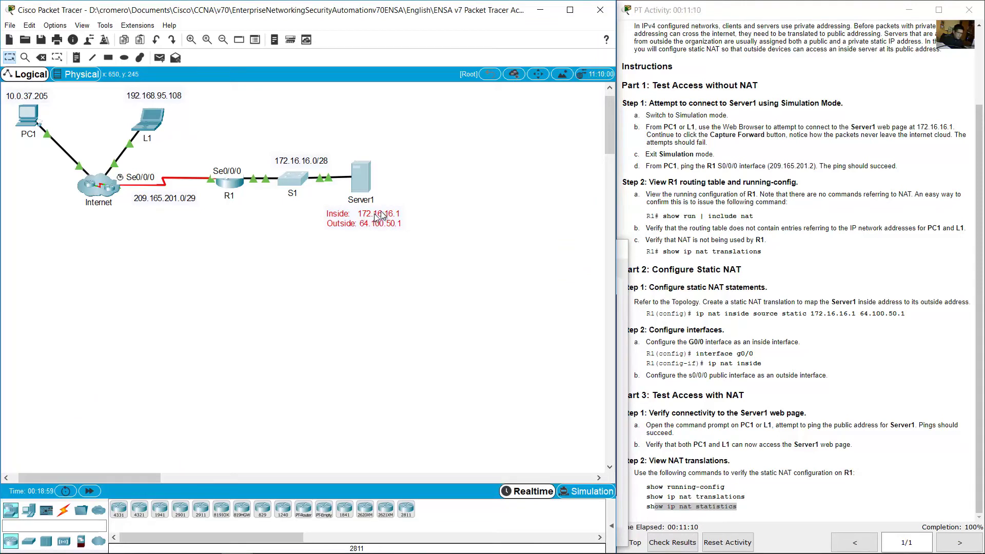
Step: Examine the two TCP port-80 translation rows and the static translation row
key("alt+Tab")
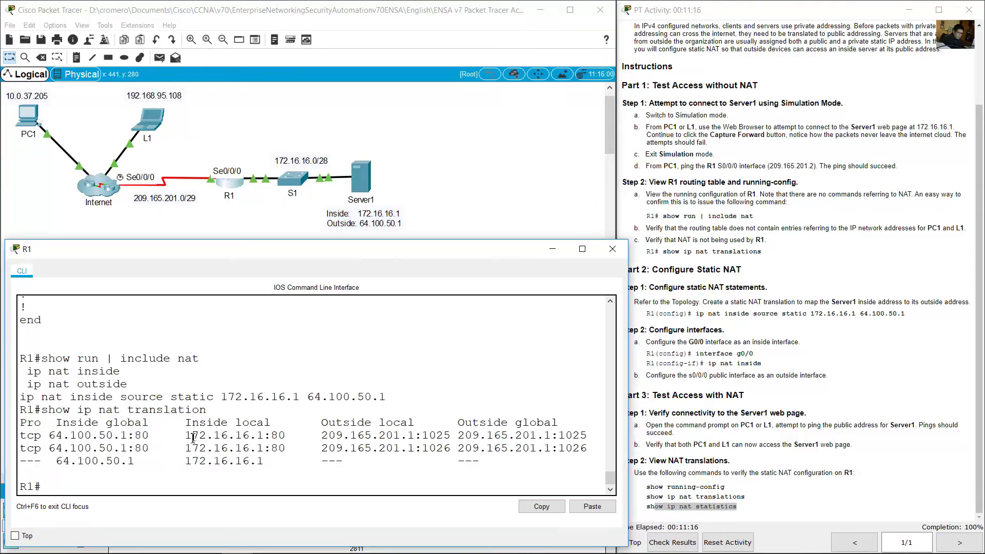
double_click(138, 436)
double_click(141, 449)
left_click_drag(280, 435, 285, 435)
double_click(138, 435)
left_click_drag(137, 435, 135, 448)
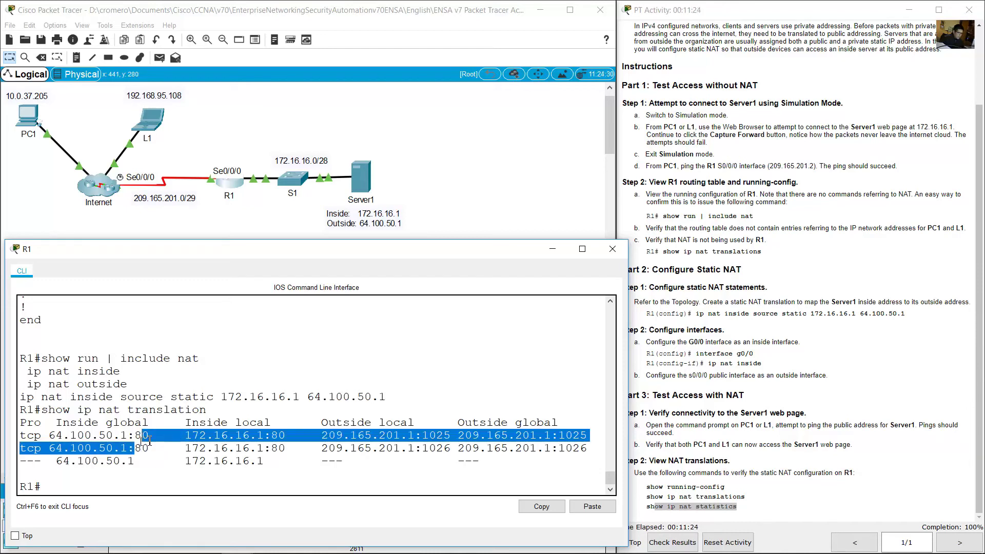
left_click(233, 432)
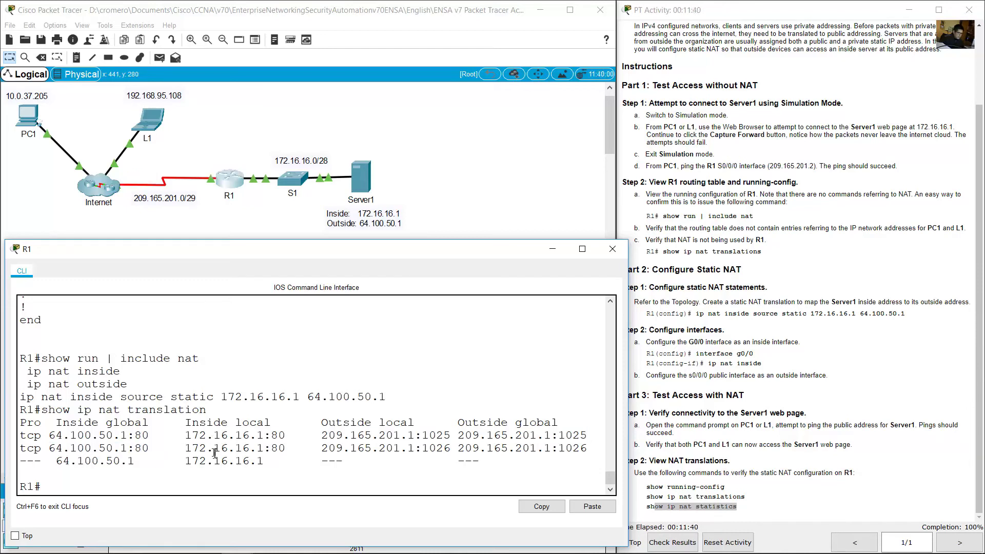
left_click_drag(42, 461, 480, 462)
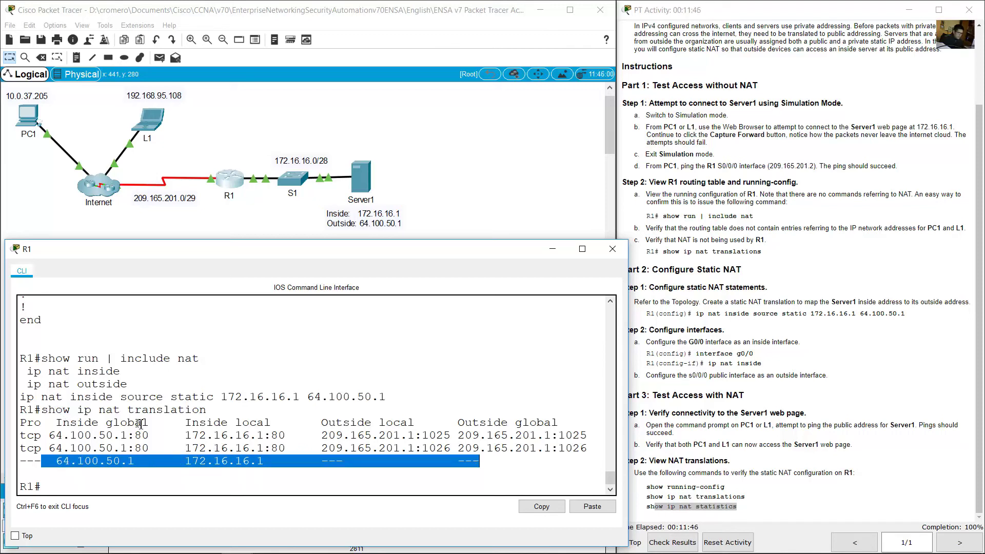
scroll(139, 423, "up", 5)
scroll(143, 430, "down", 5)
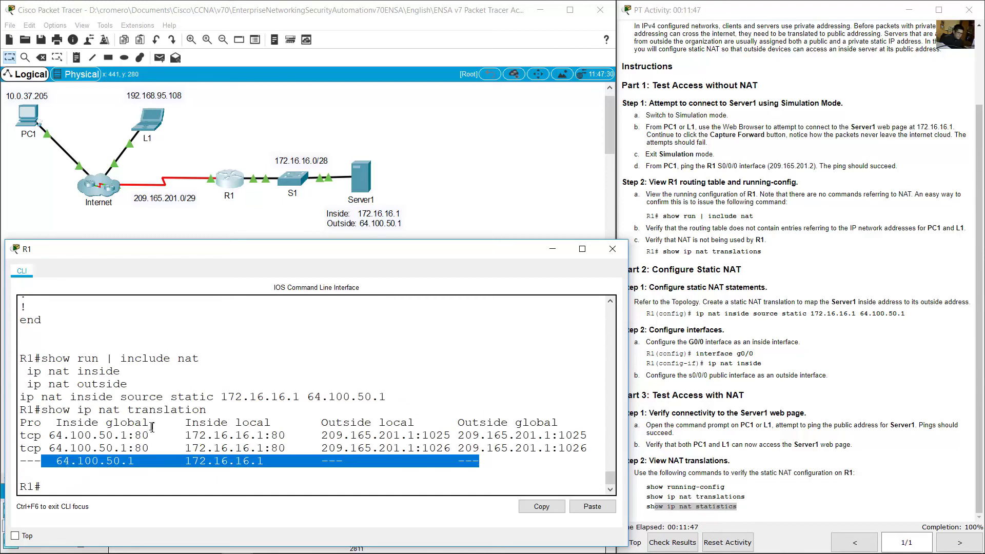
left_click(140, 461)
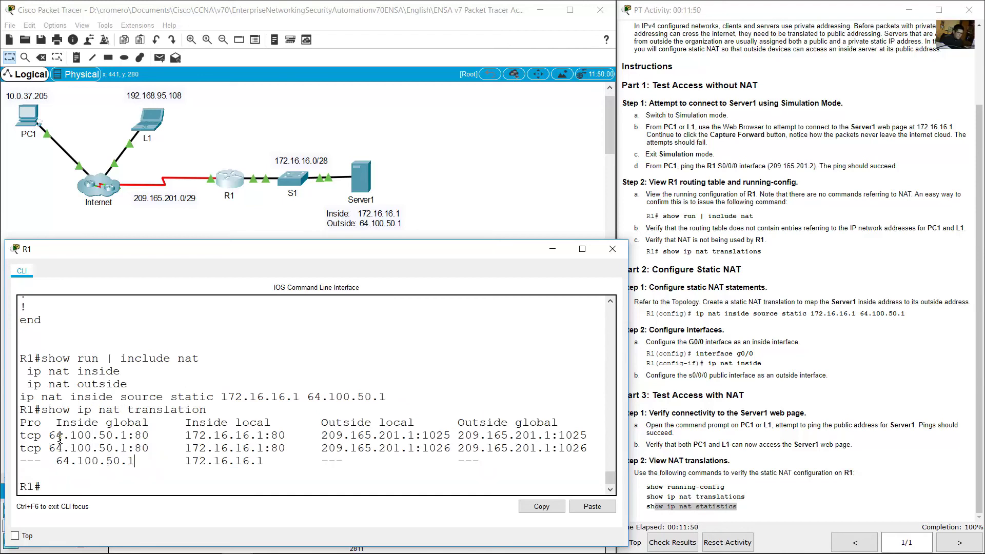
left_click_drag(56, 435, 594, 444)
Step: Find the 'show ip nat statistics' command in the activity instructions
left_click(965, 383)
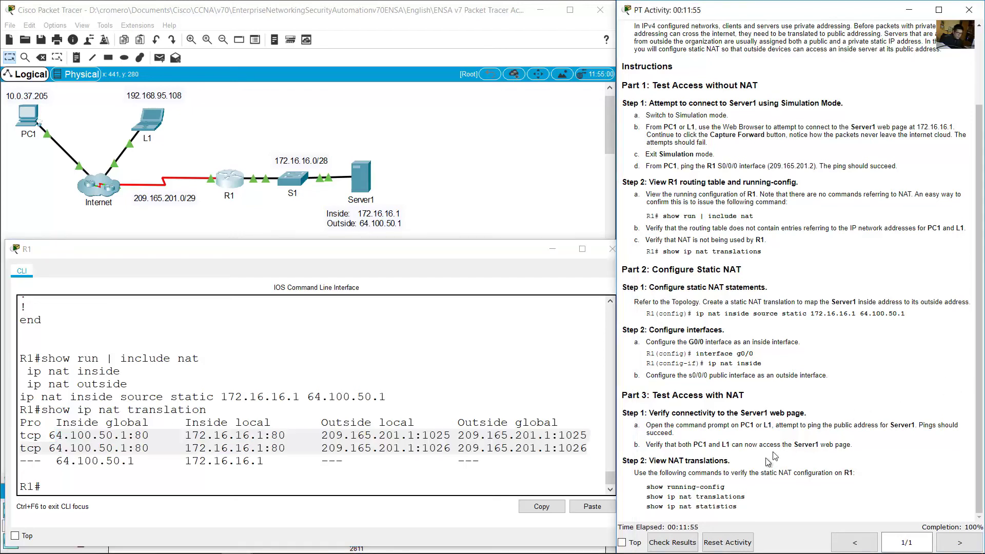
left_click_drag(658, 507, 754, 508)
left_click(199, 461)
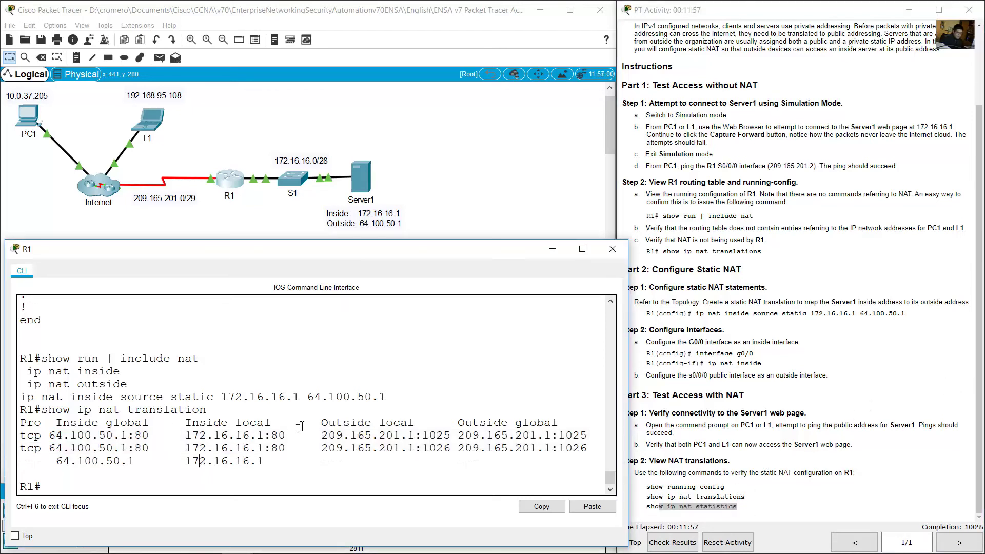
Step: Run 'show ip nat statistics' on R1 by editing the recalled translations command
key("Up")
key("BackSpace")
key("BackSpace")
key("BackSpace")
key("BackSpace")
key("BackSpace")
key("BackSpace")
key("BackSpace")
key("BackSpace")
key("BackSpace")
key("BackSpace")
type("statistics")
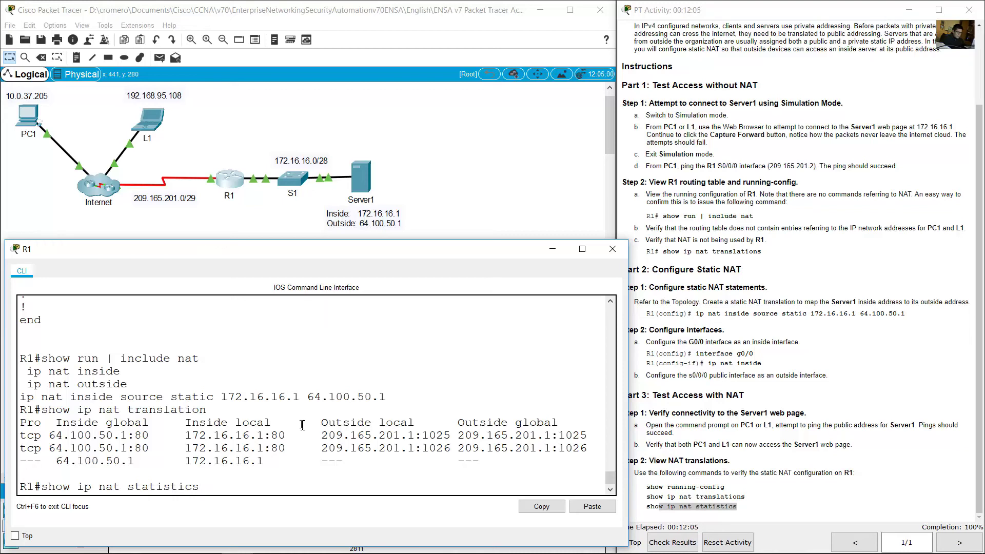
key("Return")
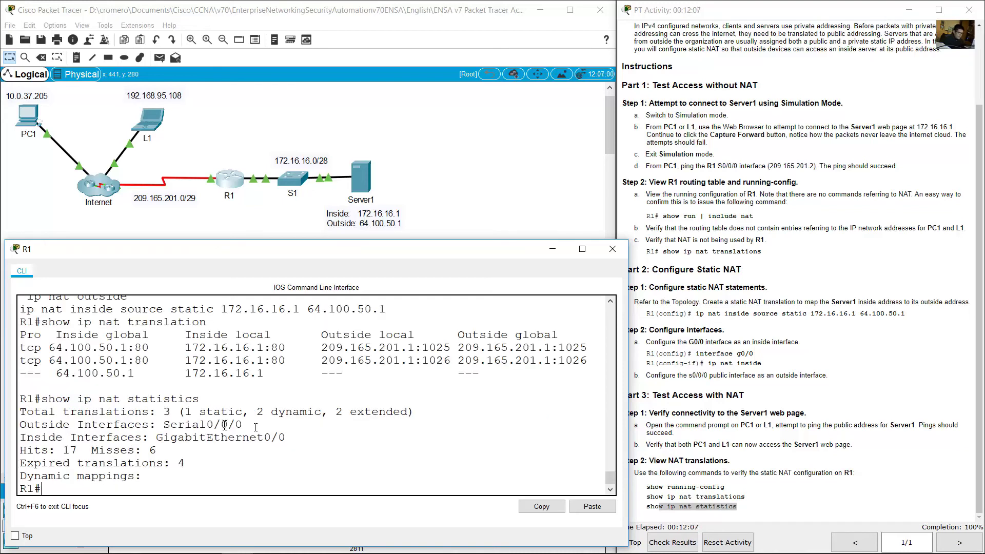
Step: Match the 3 total translations (1 static, 2 dynamic, 2 extended) to the translation table rows
left_click_drag(20, 412, 157, 412)
double_click(167, 412)
left_click_drag(70, 347, 343, 348)
left_click_drag(105, 361, 307, 362)
left_click_drag(104, 373, 367, 374)
left_click(193, 417)
left_click_drag(186, 412, 242, 413)
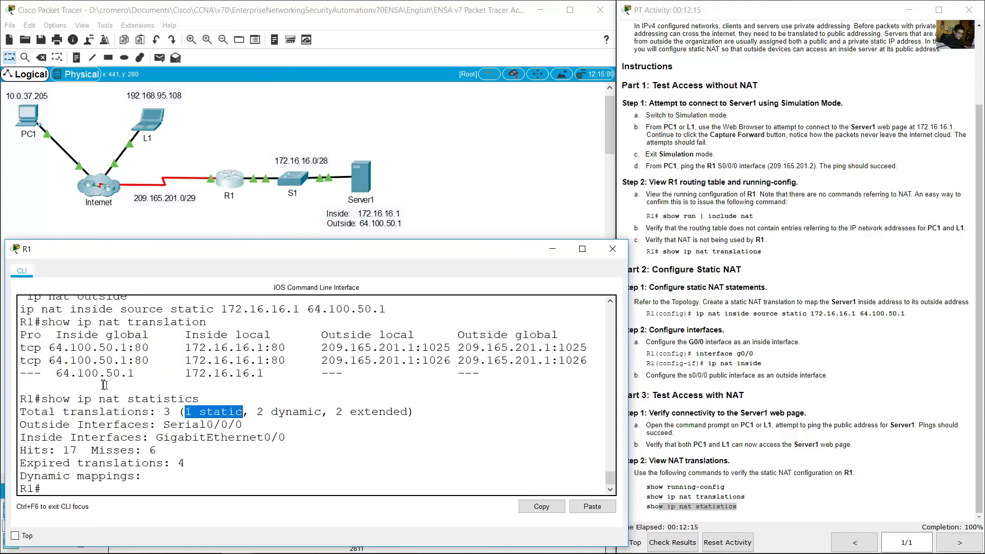
left_click_drag(56, 373, 317, 380)
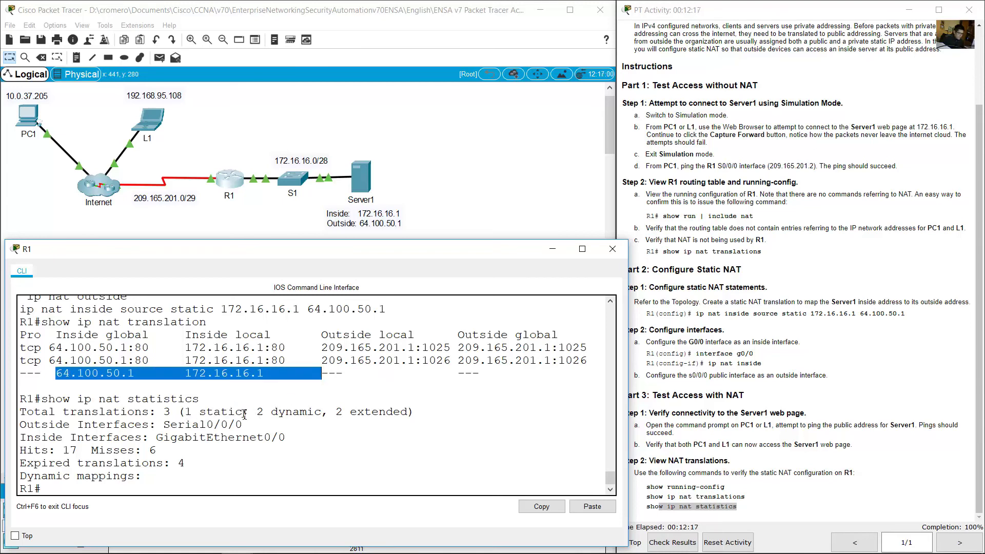
left_click_drag(249, 412, 323, 412)
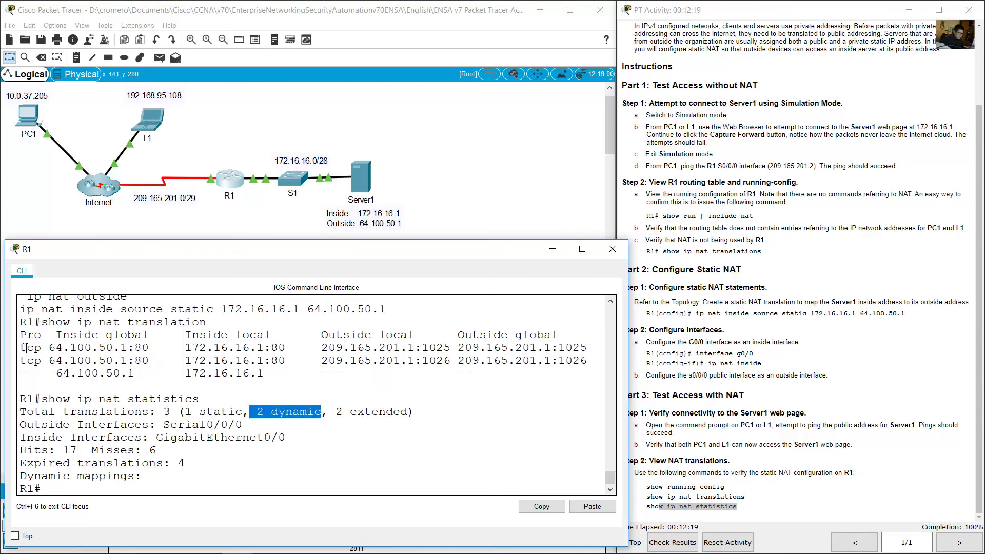
left_click_drag(26, 349, 563, 360)
left_click_drag(334, 411, 408, 413)
left_click_drag(35, 348, 556, 361)
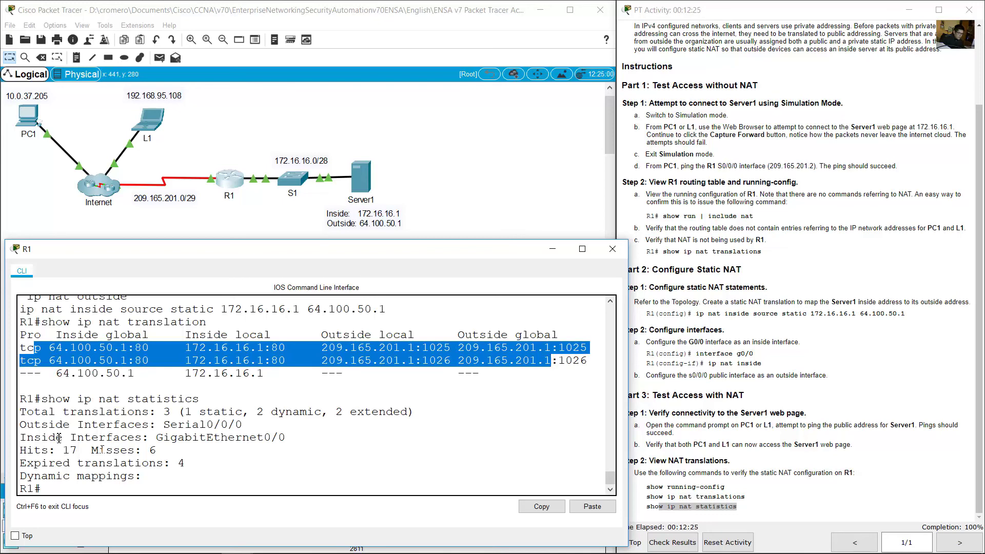
Step: Confirm Serial0/0/0 outside and GigabitEthernet0/0 inside against the topology, then check activity completion at 100%
left_click_drag(35, 425, 254, 426)
left_click(196, 143)
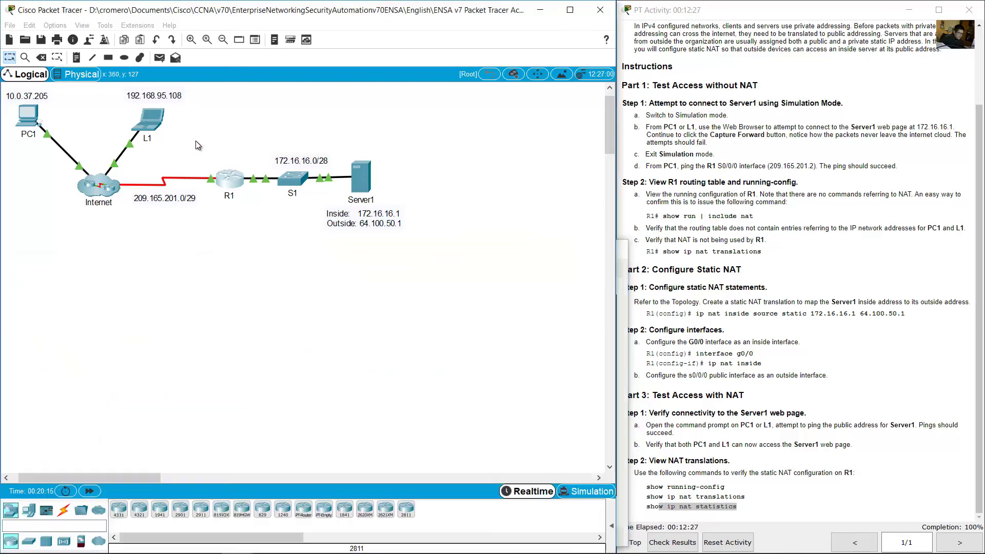
left_click(223, 180)
left_click_drag(21, 437, 289, 437)
left_click(251, 147)
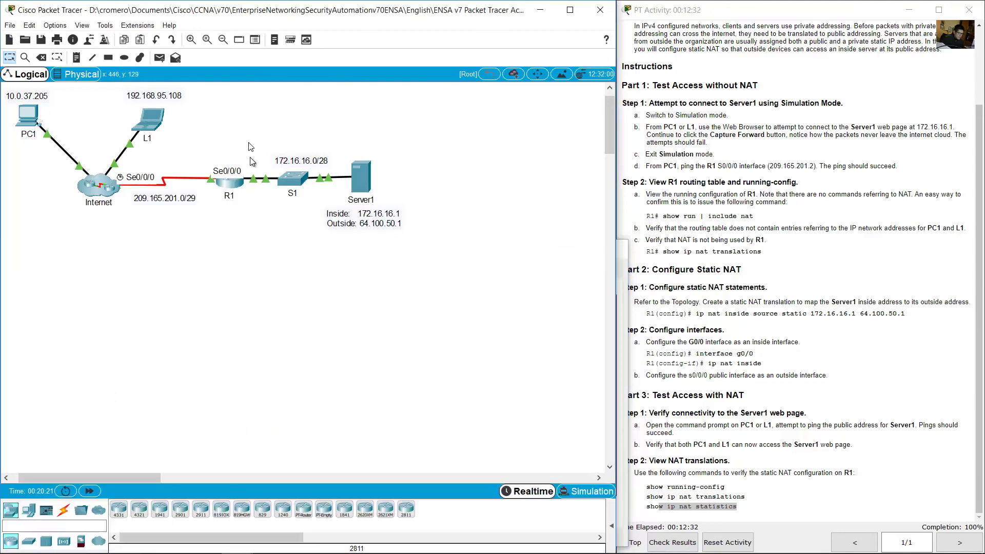
left_click(238, 184)
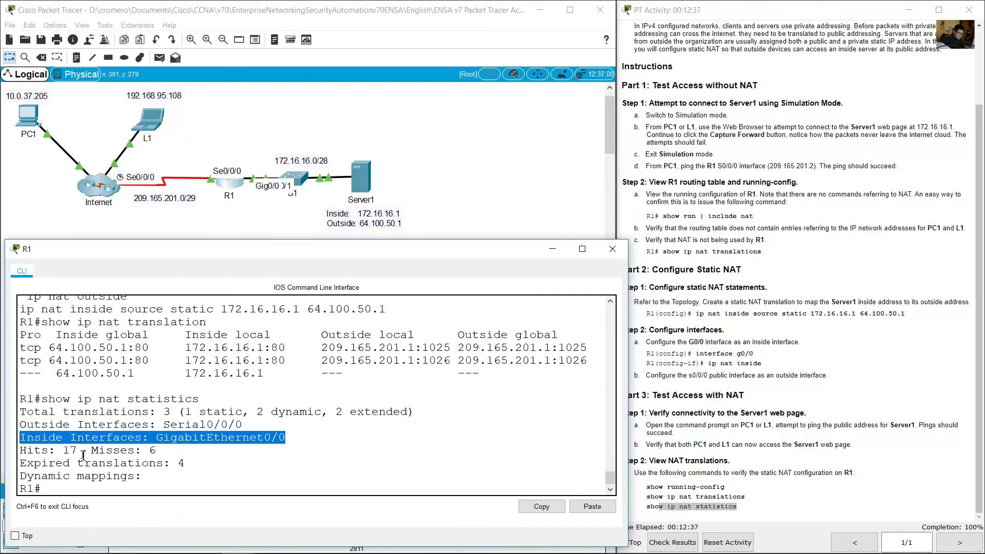
left_click(899, 488)
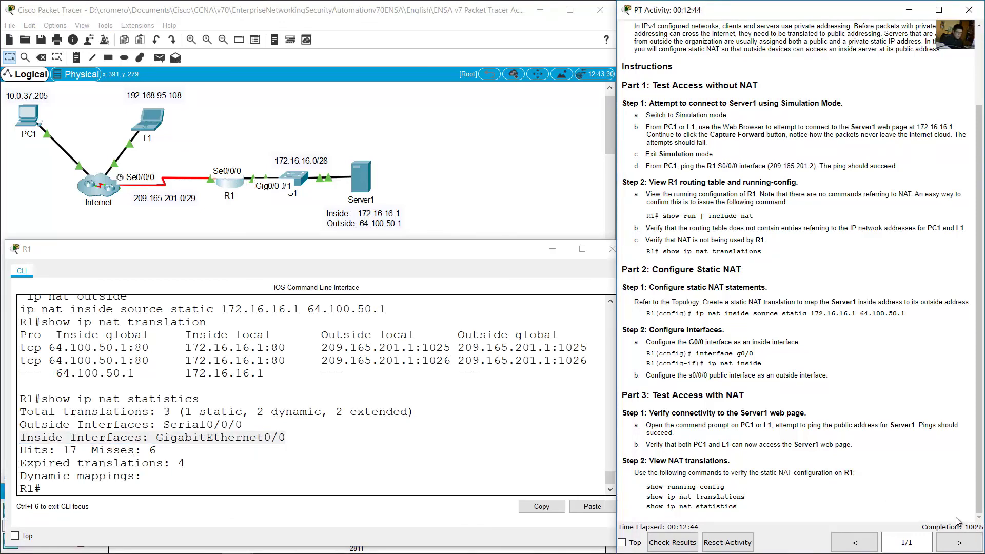